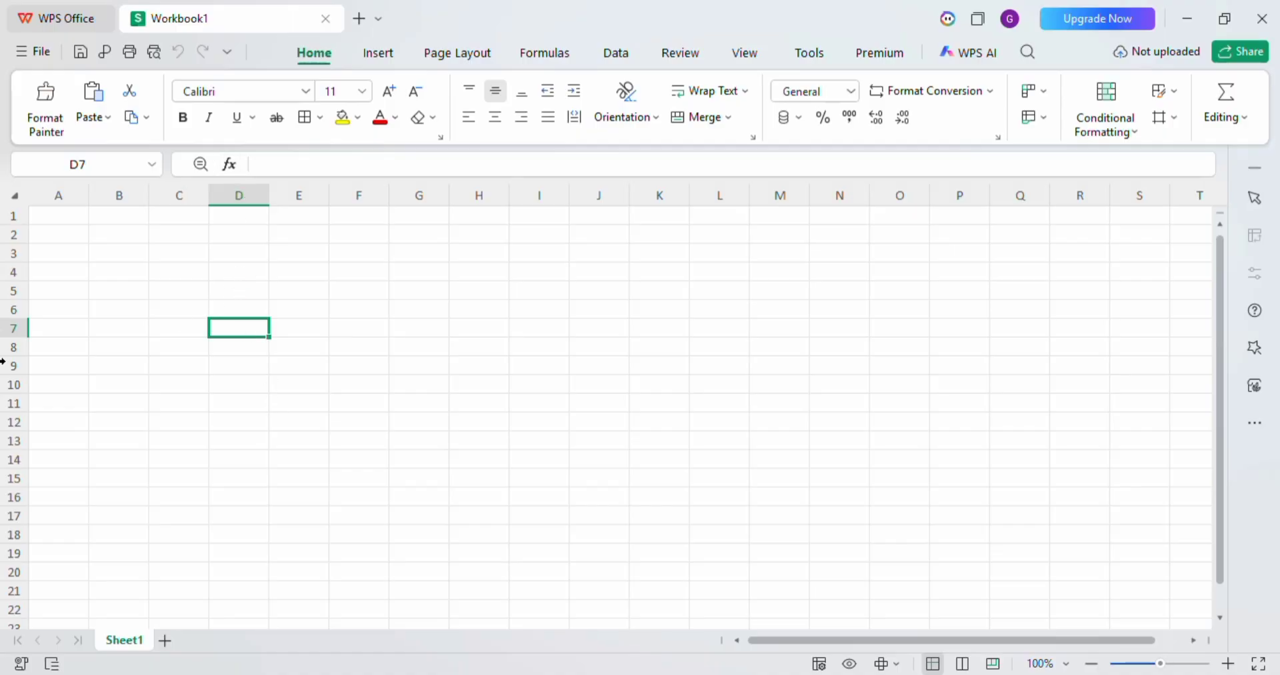
Enter the value 45 in cell D7.
{"action": "left_click", "coordinate": [92, 161]}
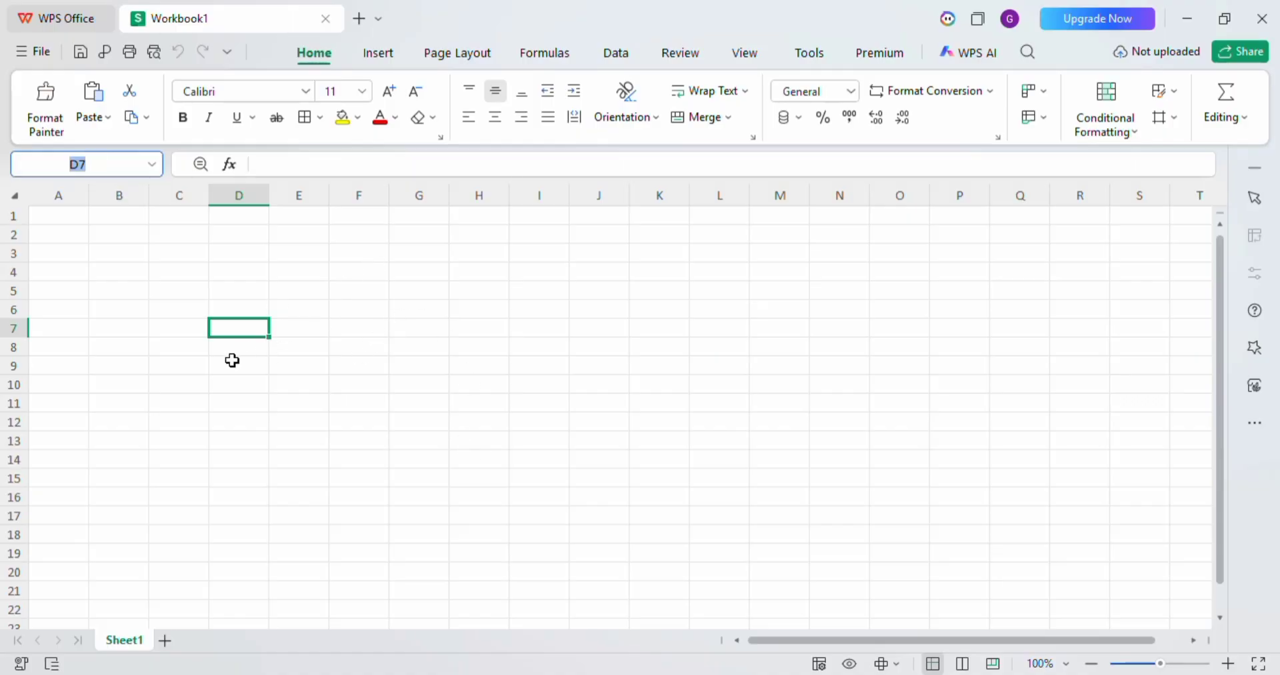
{"action": "type", "text": "45"}
{"action": "left_click", "coordinate": [226, 329]}
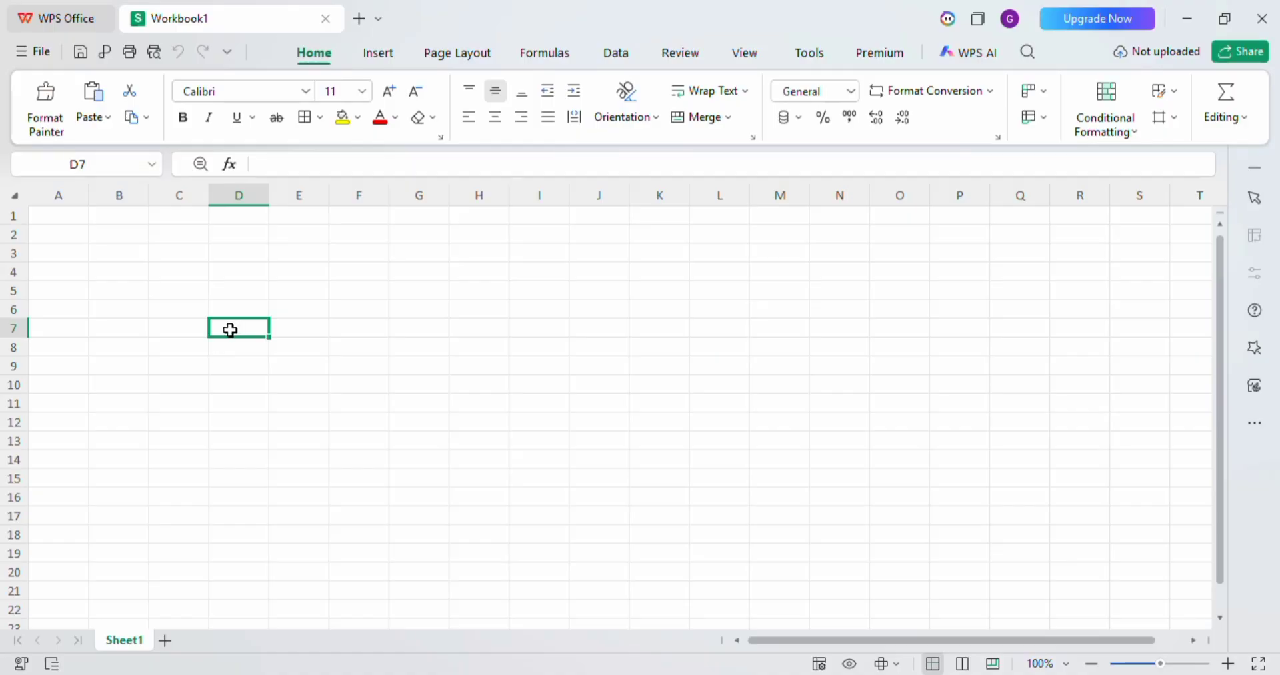
{"action": "type", "text": "45"}
{"action": "key", "text": "Return"}
{"action": "left_click", "coordinate": [268, 326]}
{"action": "left_click", "coordinate": [634, 270]}
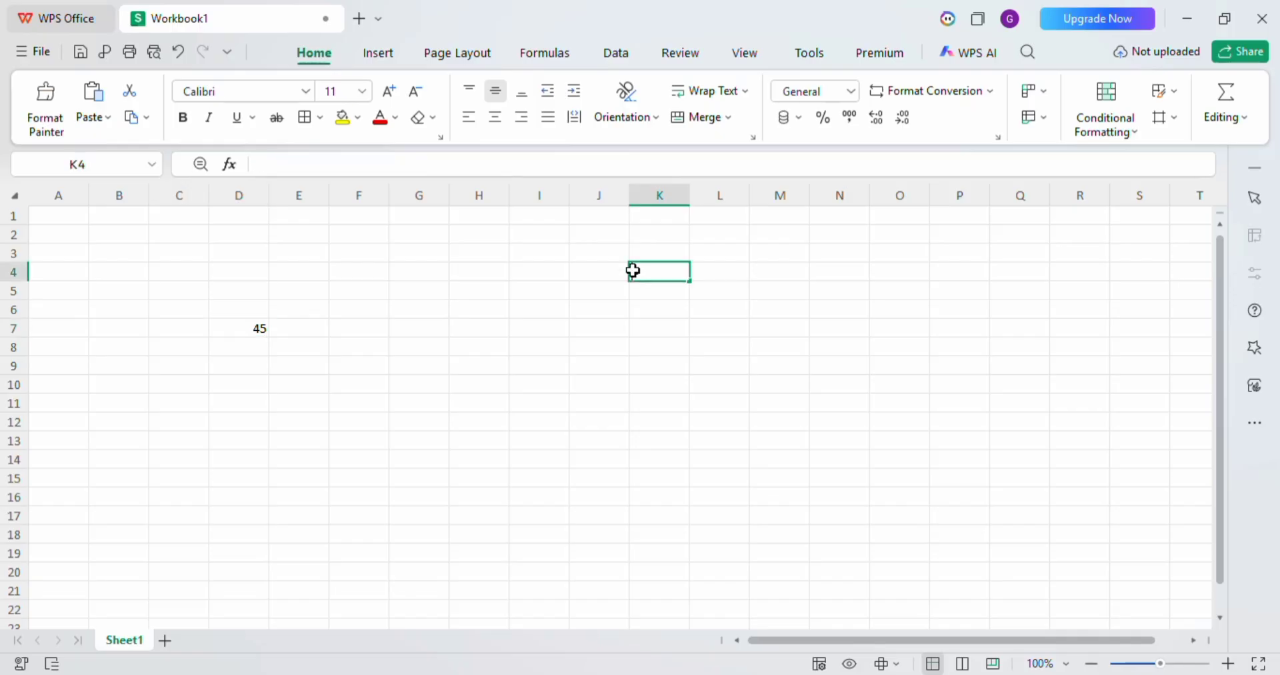
{"action": "type", "text": "="}
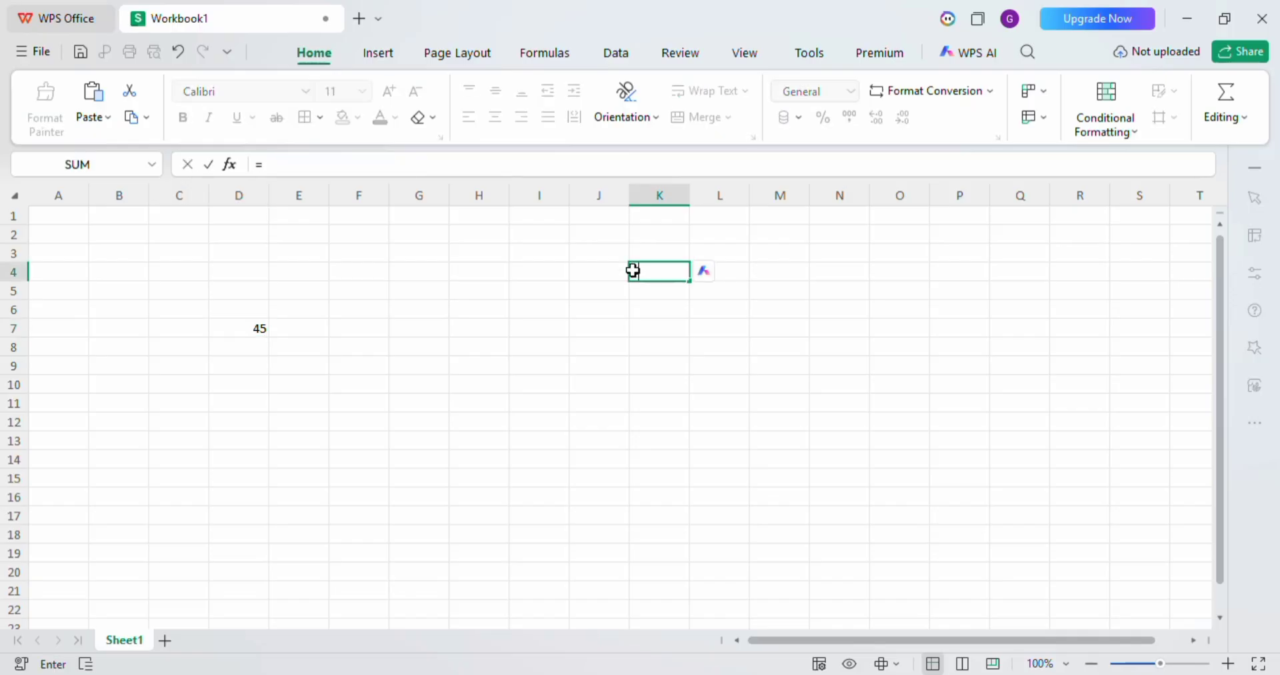
{"action": "left_click", "coordinate": [250, 460]}
{"action": "type", "text": "45"}
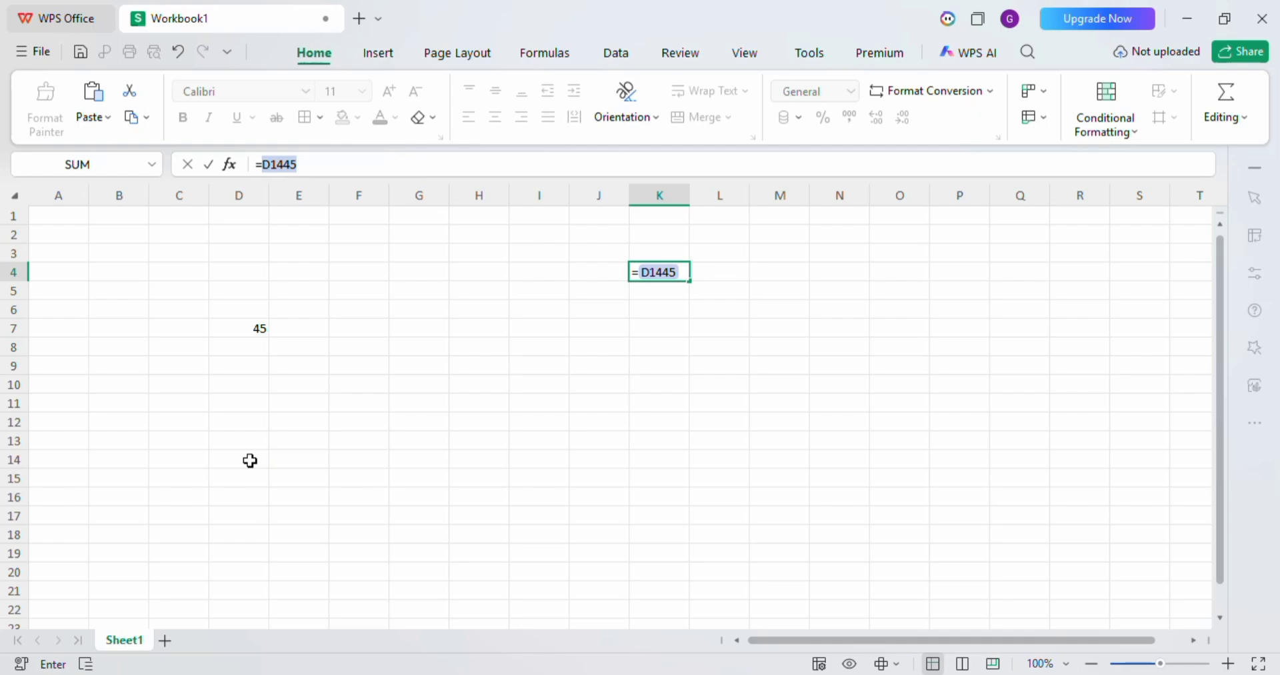
{"action": "key", "text": "BackSpace"}
{"action": "key", "text": "BackSpace"}
{"action": "key", "text": "BackSpace"}
{"action": "key", "text": "BackSpace"}
{"action": "key", "text": "BackSpace"}
{"action": "key", "text": "Escape"}
Enter the value 45 in cell D12.
{"action": "left_click", "coordinate": [250, 407]}
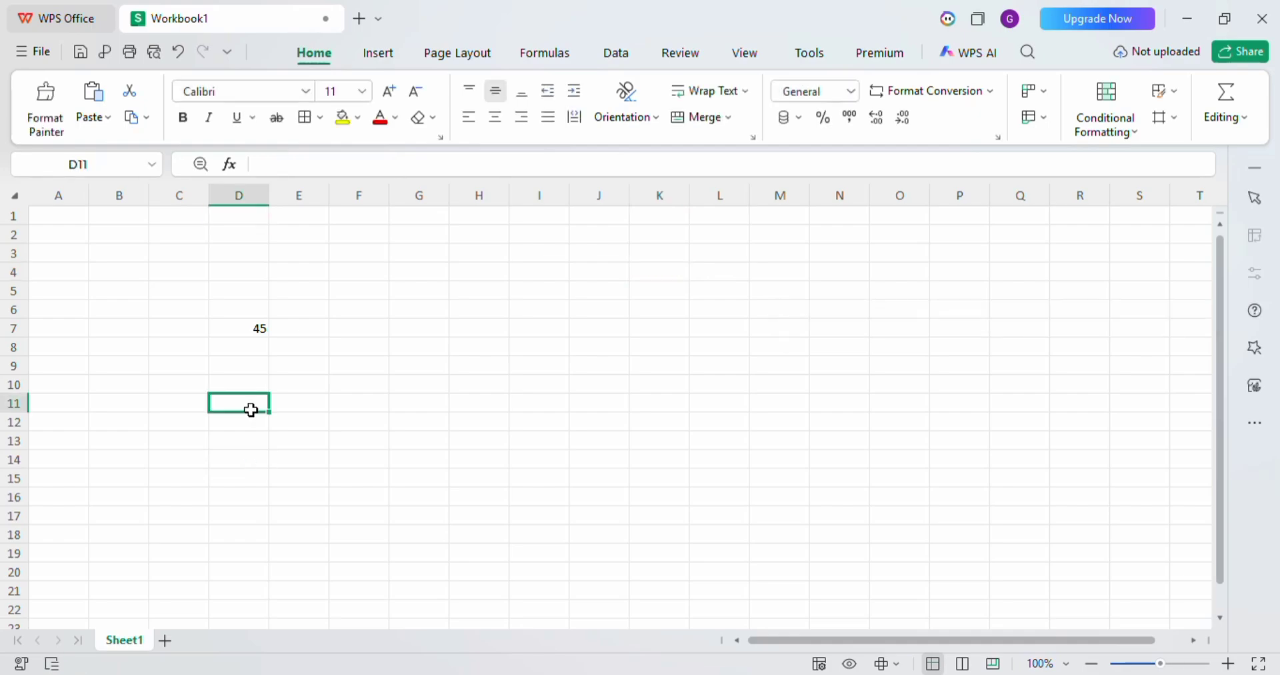
{"action": "left_click", "coordinate": [250, 328]}
{"action": "left_click", "coordinate": [250, 426]}
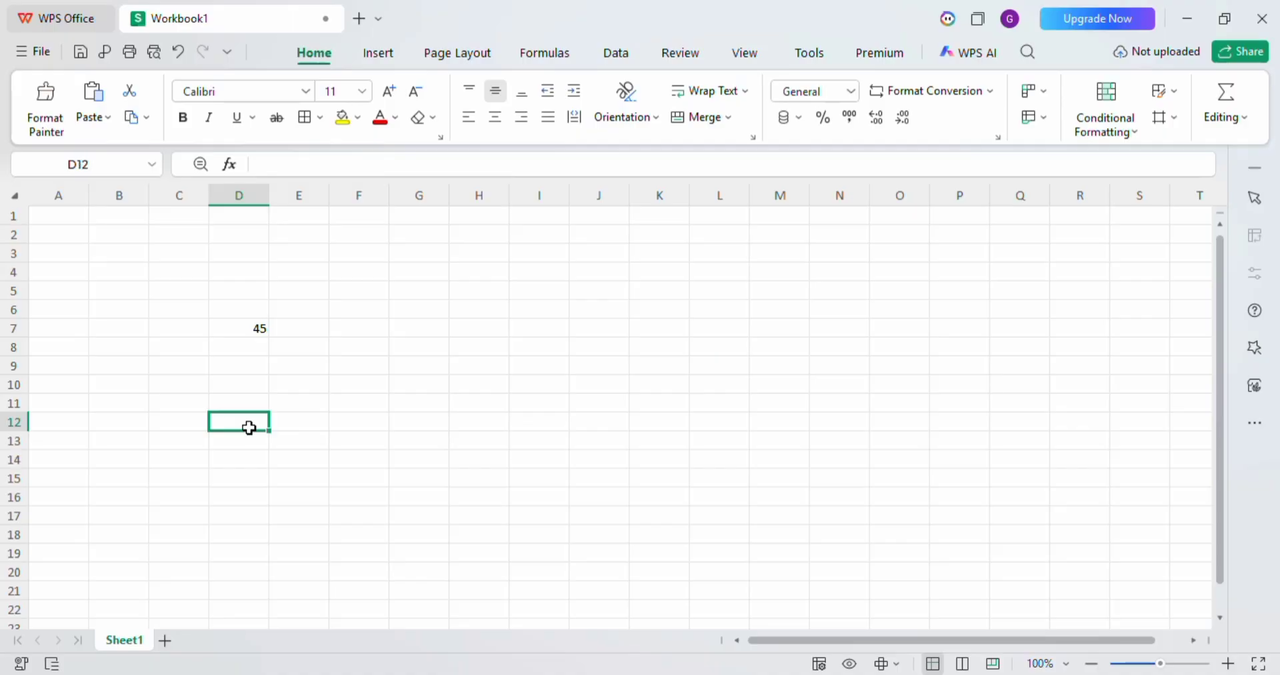
{"action": "type", "text": "45"}
{"action": "key", "text": "Return"}
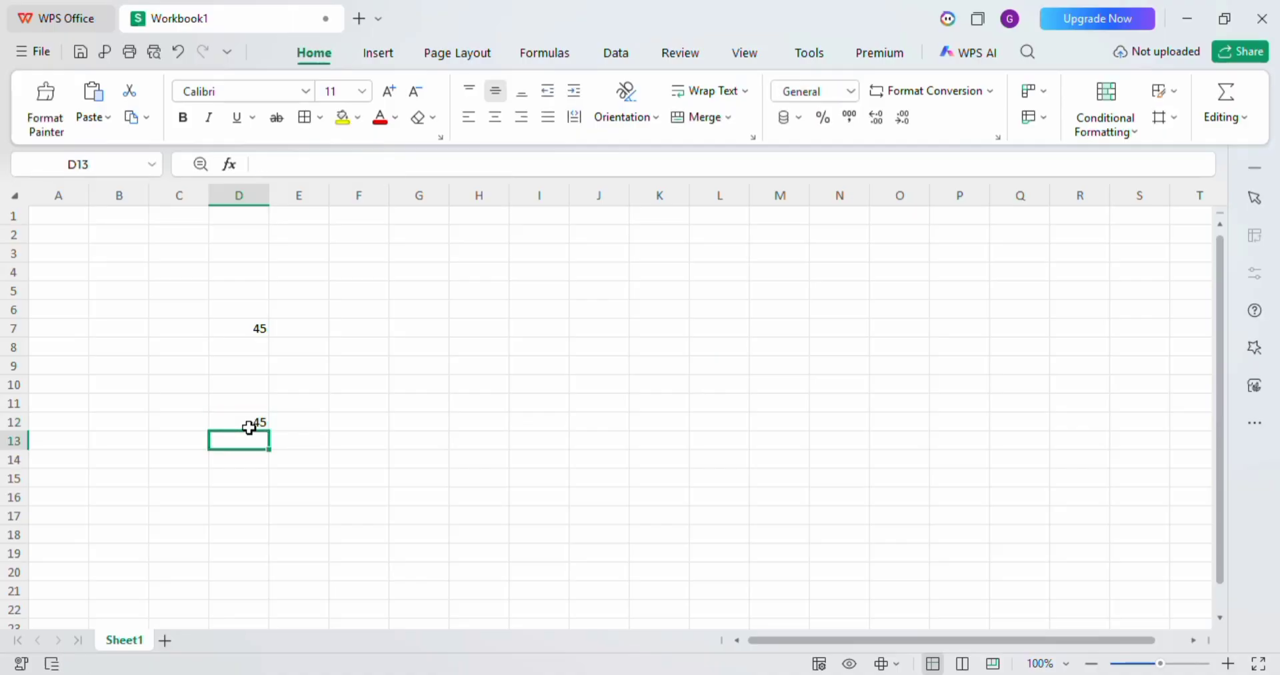
Link cell J3 to cell D7 with the formula =D7.
{"action": "left_click", "coordinate": [643, 273]}
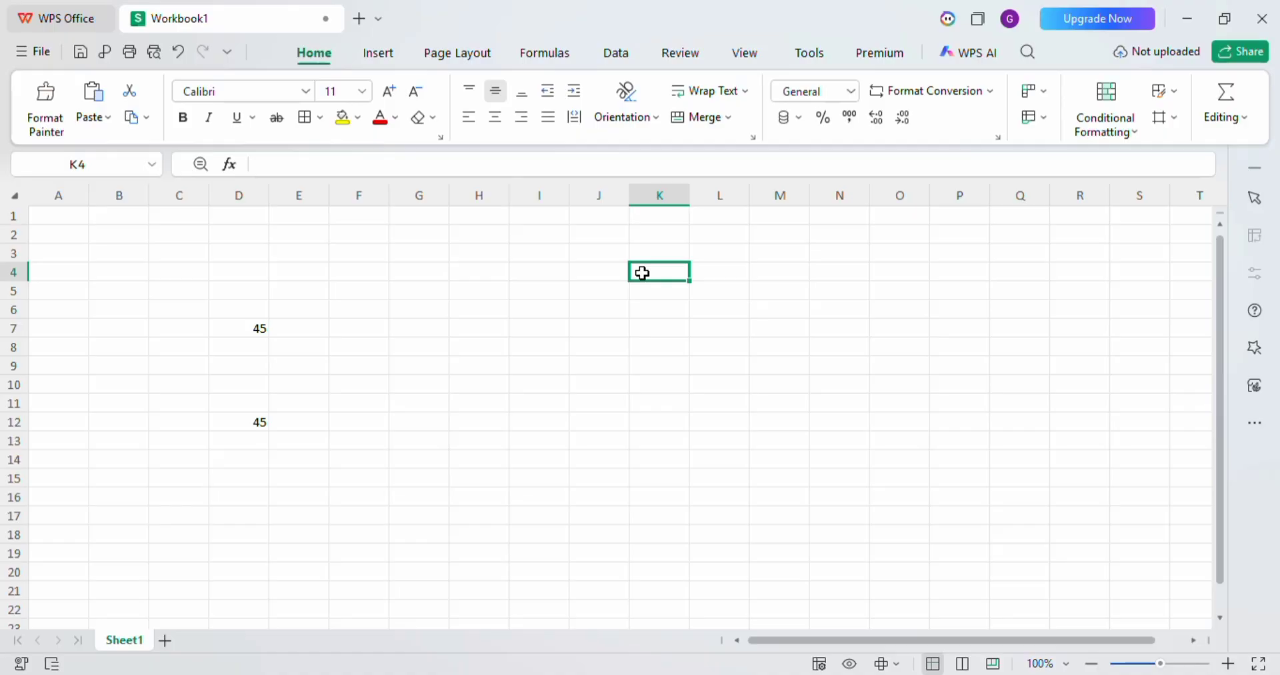
{"action": "left_click", "coordinate": [239, 422]}
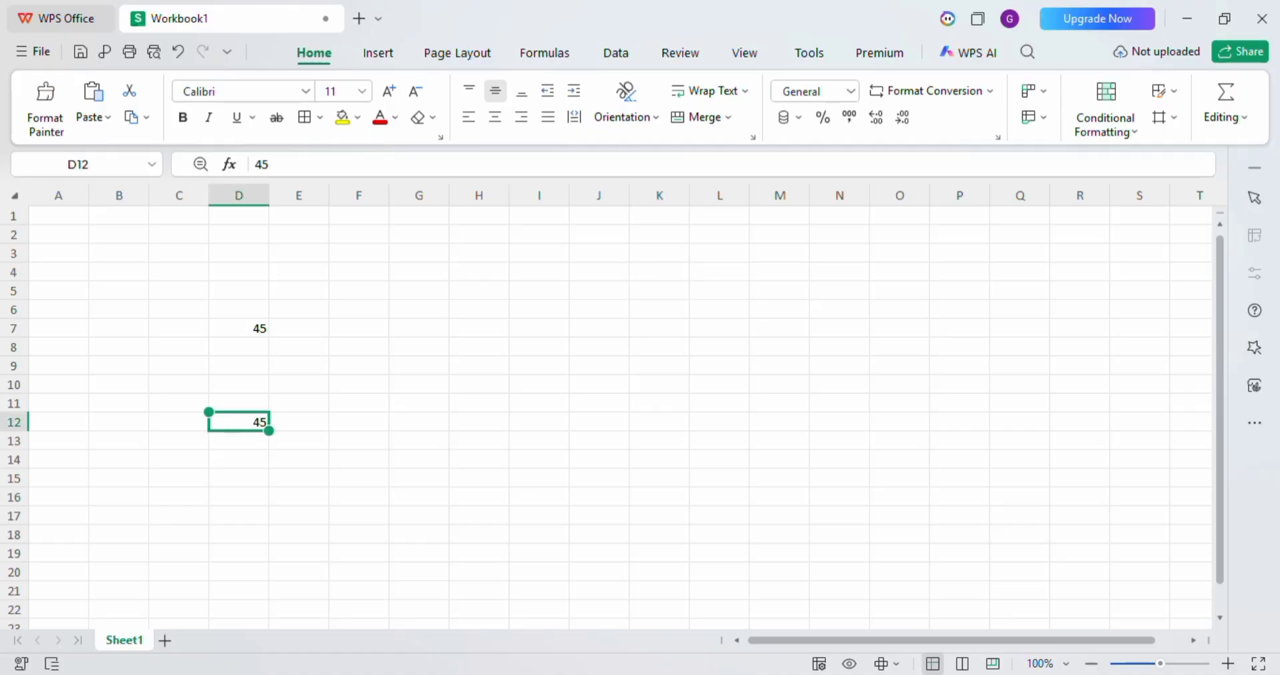
{"action": "left_click", "coordinate": [239, 328]}
{"action": "left_click", "coordinate": [599, 253]}
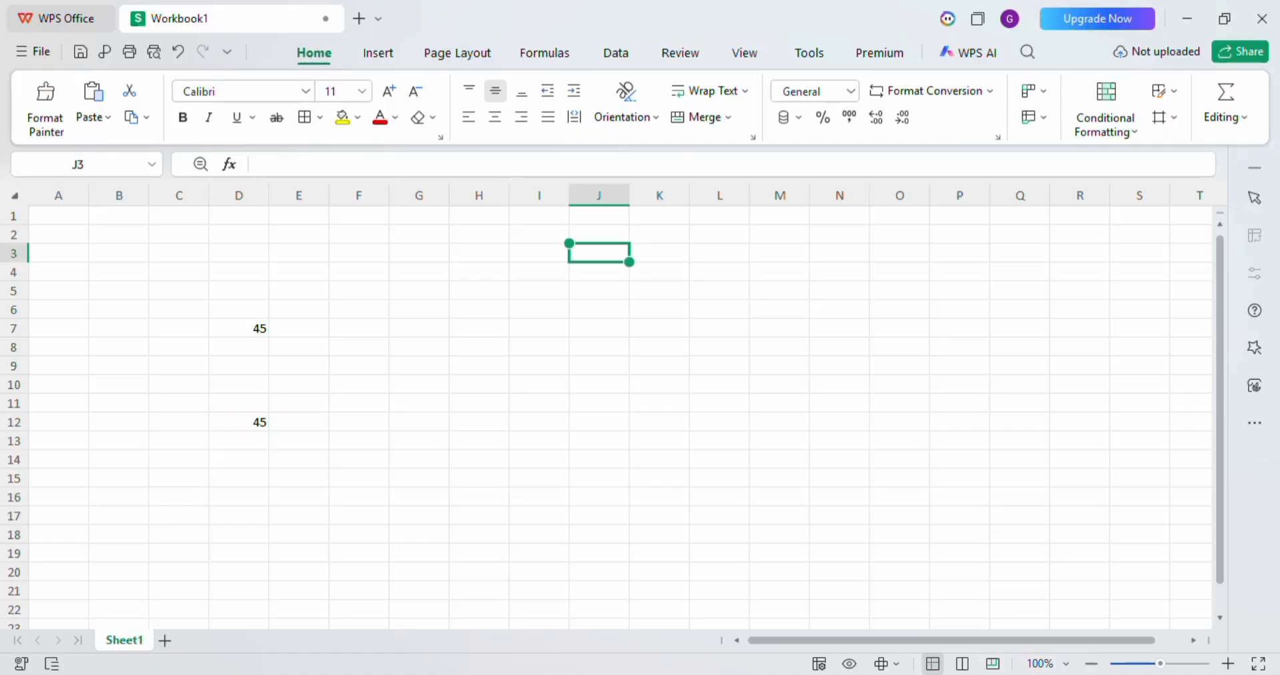
{"action": "type", "text": "="}
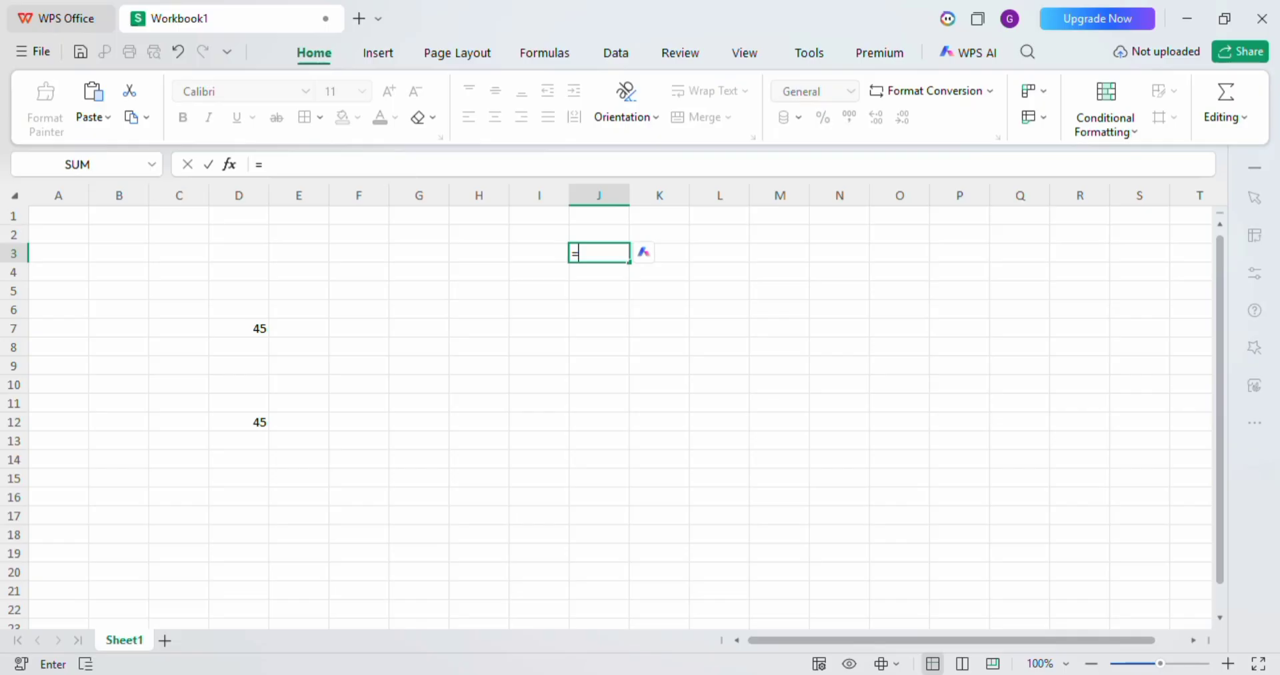
{"action": "left_click", "coordinate": [238, 329]}
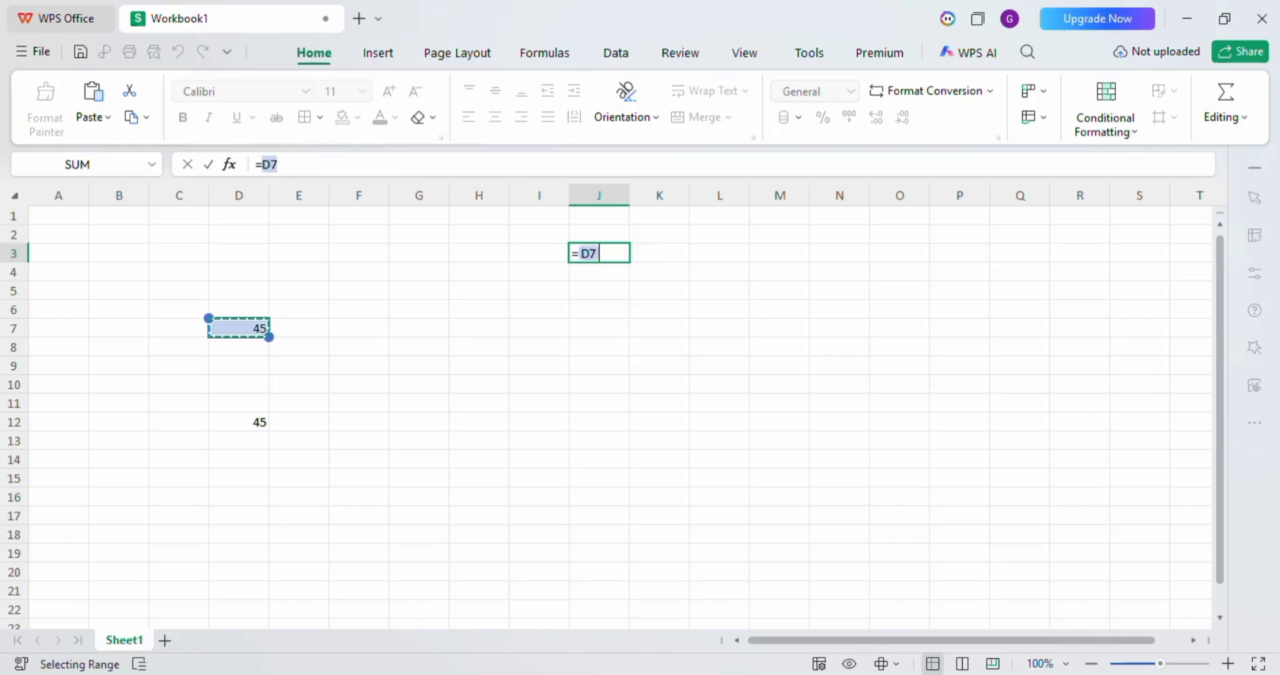
{"action": "key", "text": "Return"}
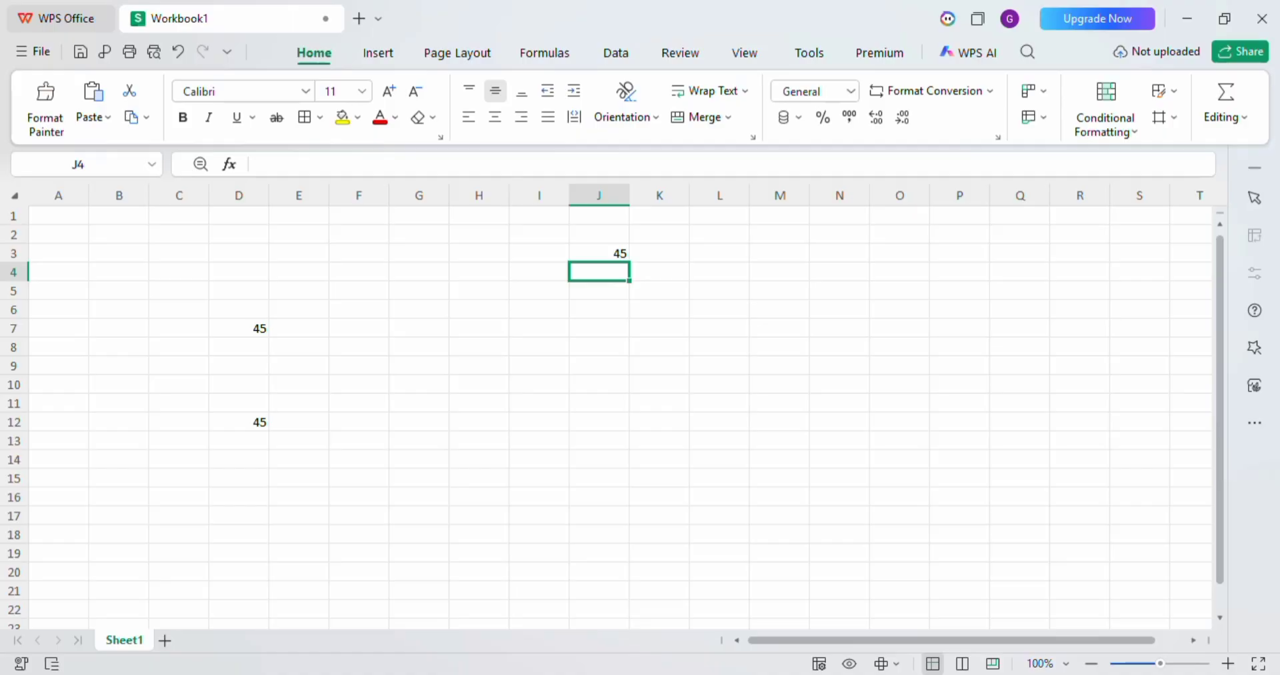
Check the formula in J3 and change the value in D7 to 32.
{"action": "left_click", "coordinate": [599, 254]}
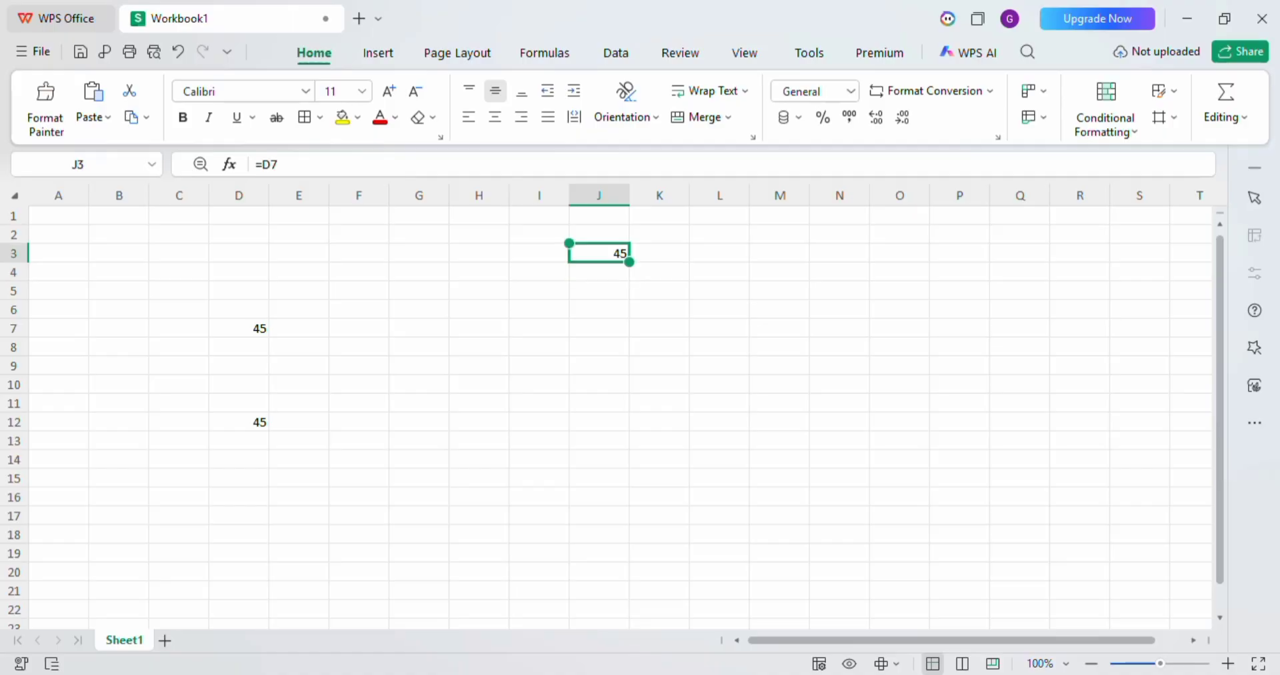
{"action": "left_click", "coordinate": [239, 347]}
{"action": "left_click", "coordinate": [239, 329]}
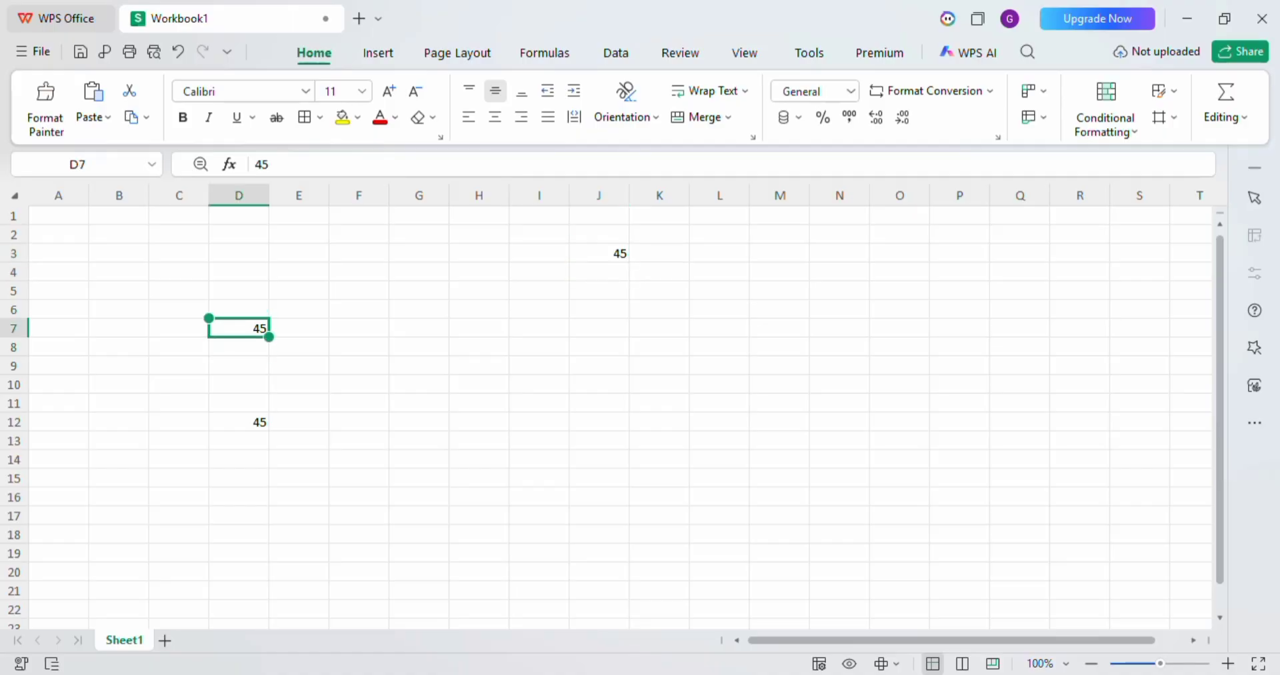
{"action": "type", "text": "32"}
{"action": "key", "text": "Return"}
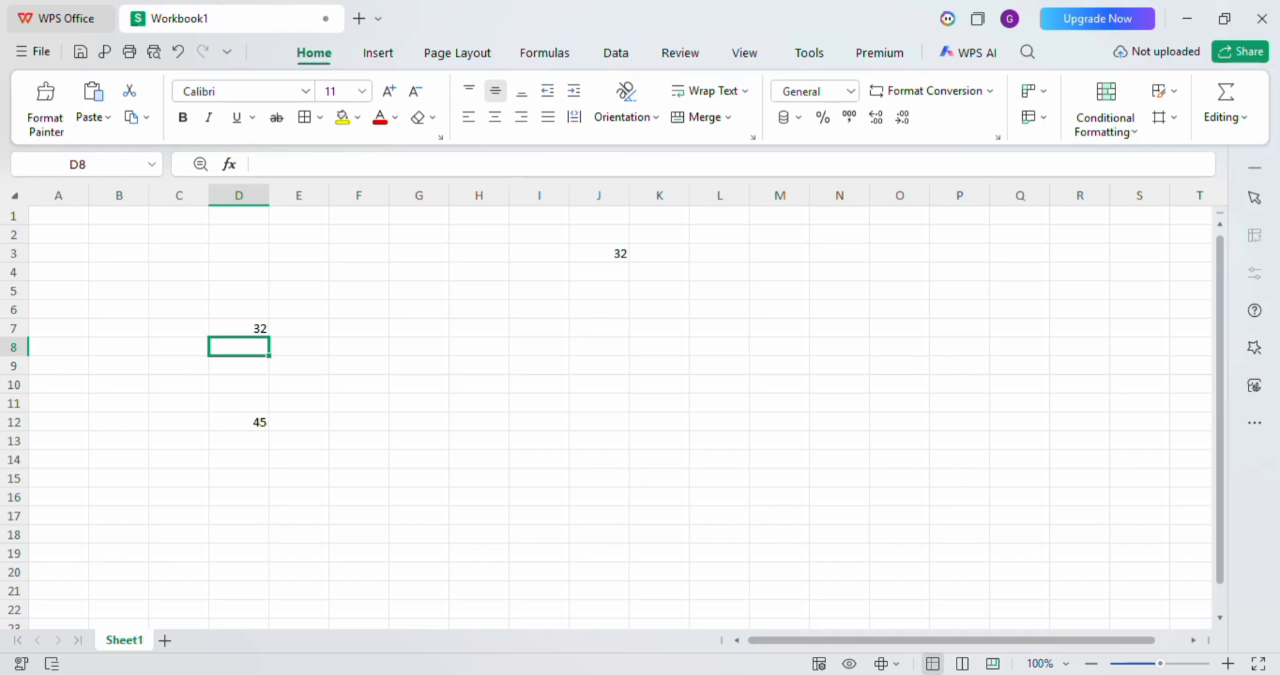
Set the value in cell D7 to 76.
{"action": "left_click", "coordinate": [238, 309]}
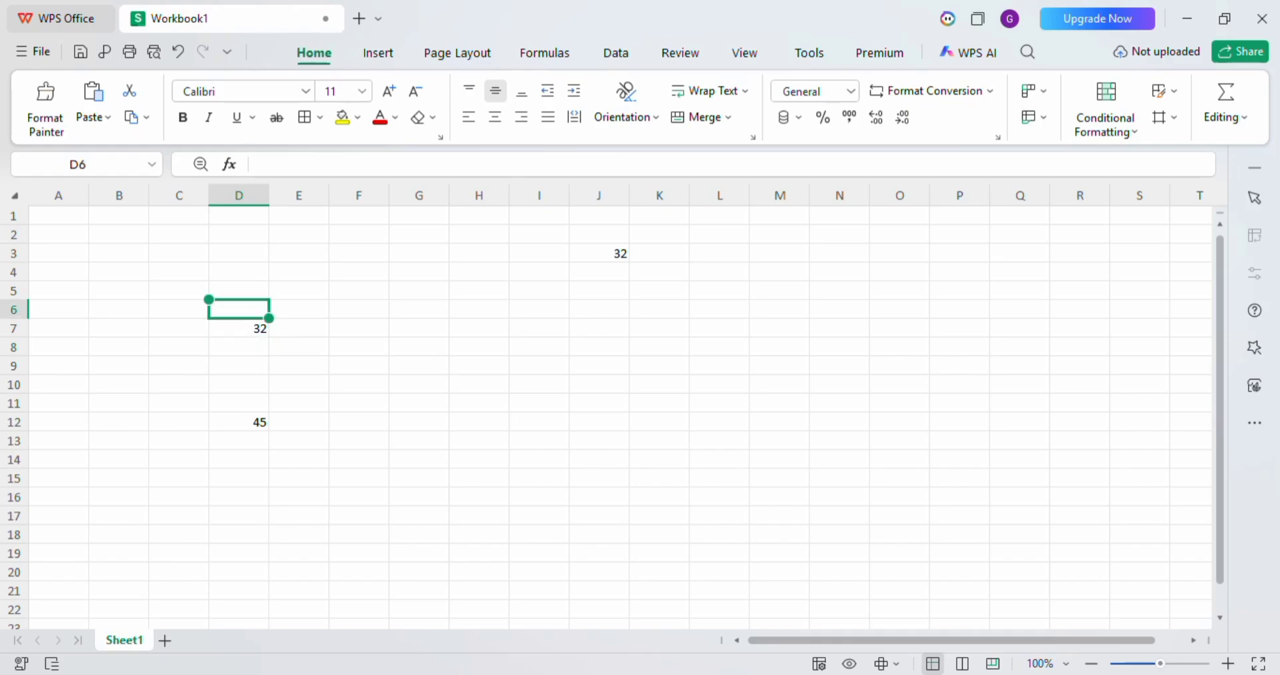
{"action": "left_click", "coordinate": [239, 329]}
{"action": "type", "text": "76"}
{"action": "key", "text": "Return"}
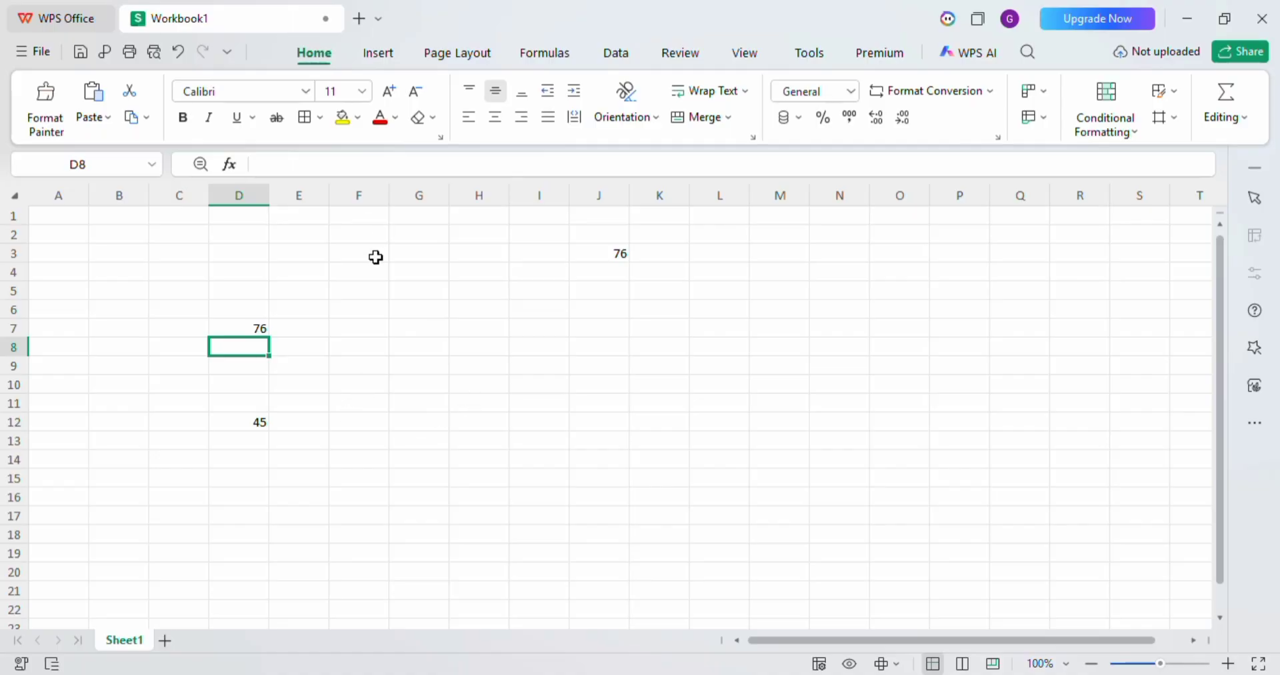
Enter the formula =70+80 in cell F5 and fill it down through F14.
{"action": "left_click", "coordinate": [385, 288]}
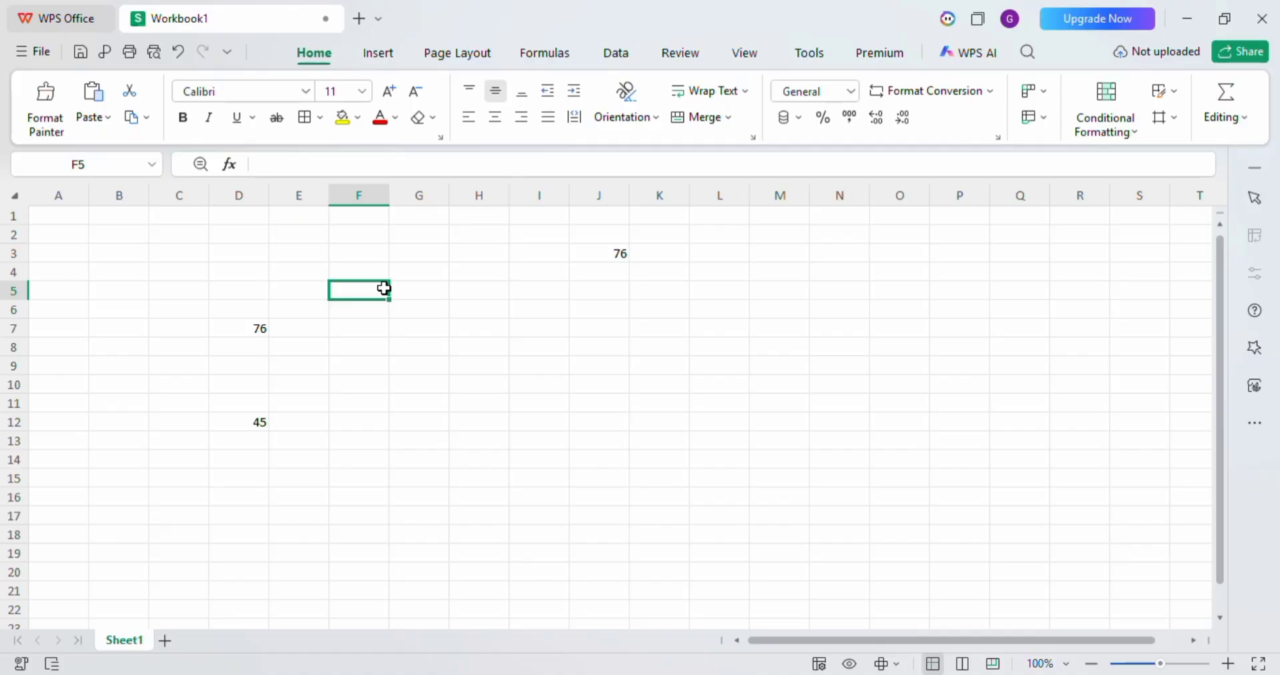
{"action": "type", "text": "="}
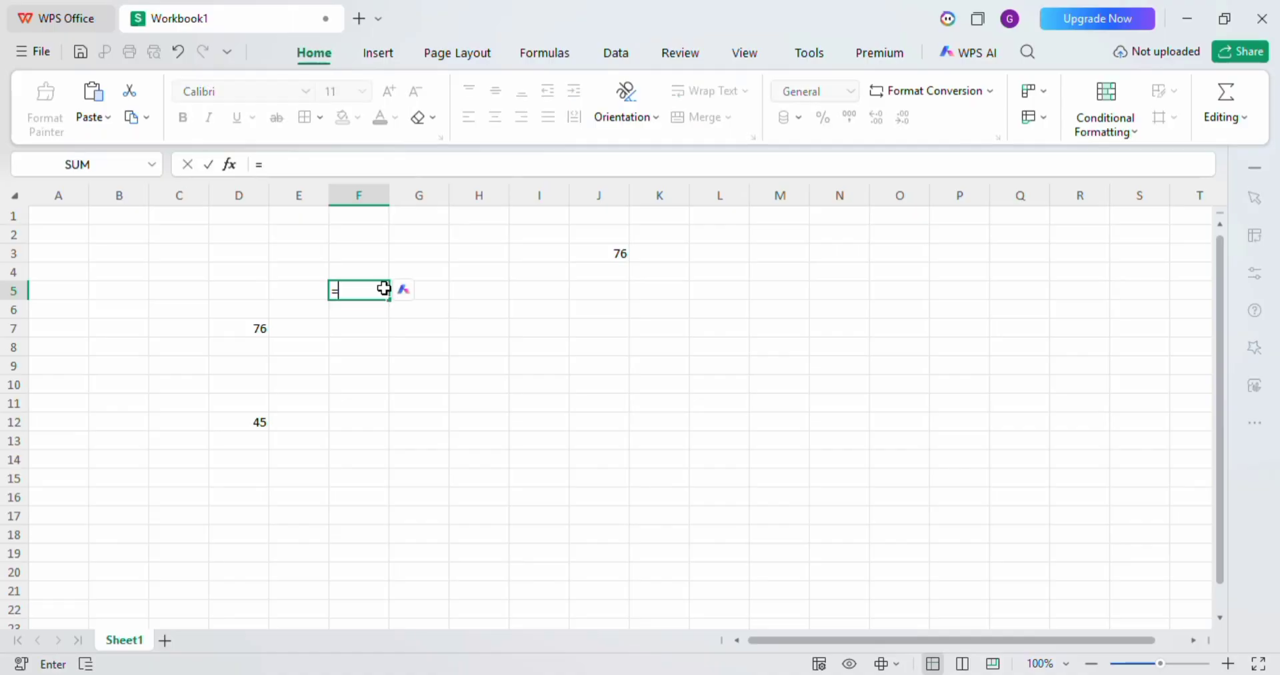
{"action": "type", "text": "70,8-"}
{"action": "key", "text": "BackSpace"}
{"action": "key", "text": "BackSpace"}
{"action": "key", "text": "BackSpace"}
{"action": "type", "text": "+80"}
{"action": "key", "text": "Return"}
{"action": "left_click", "coordinate": [363, 288]}
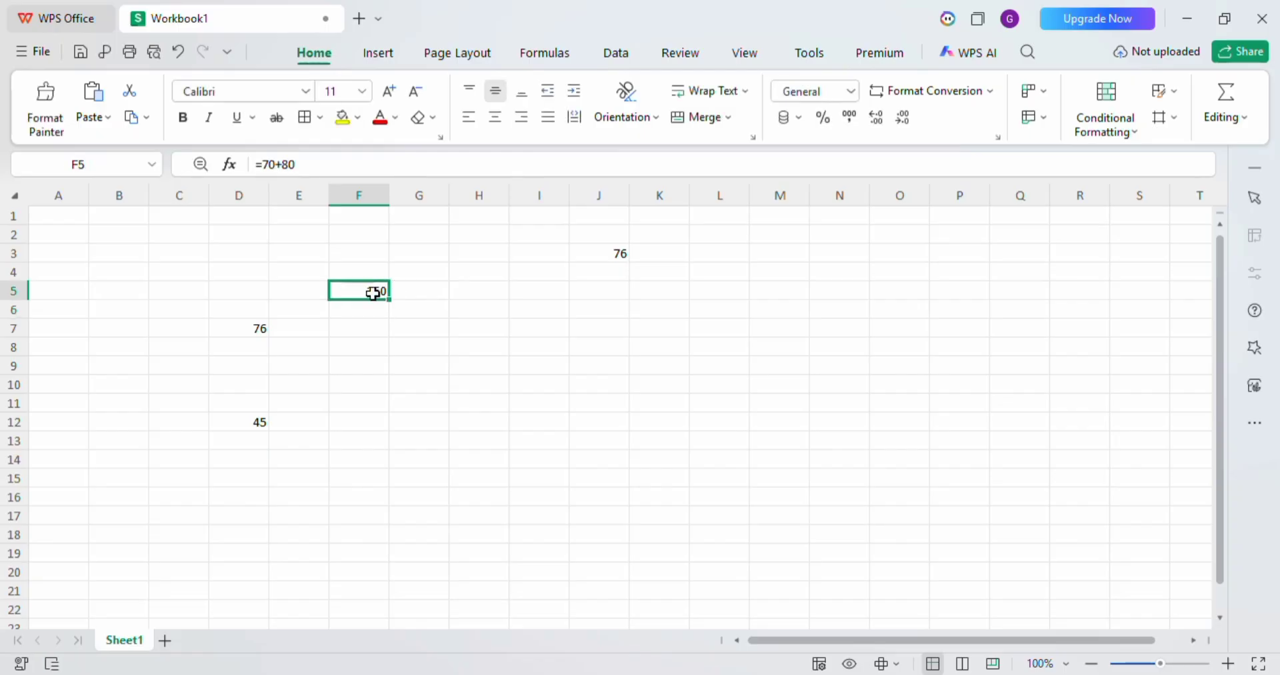
{"action": "left_click_drag", "start_coordinate": [389, 299], "coordinate": [390, 466]}
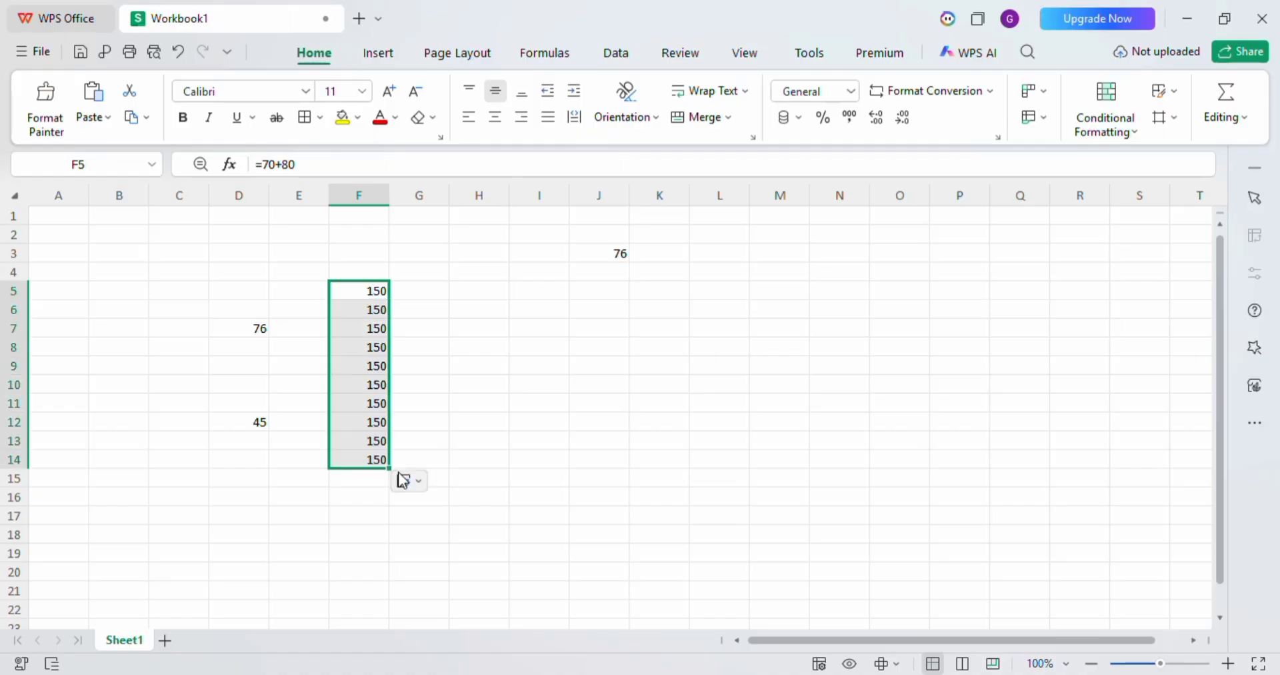
Examine the formulas in the filled cells of column F, working between F14 and F7.
{"action": "left_click", "coordinate": [458, 439]}
{"action": "left_click", "coordinate": [368, 461]}
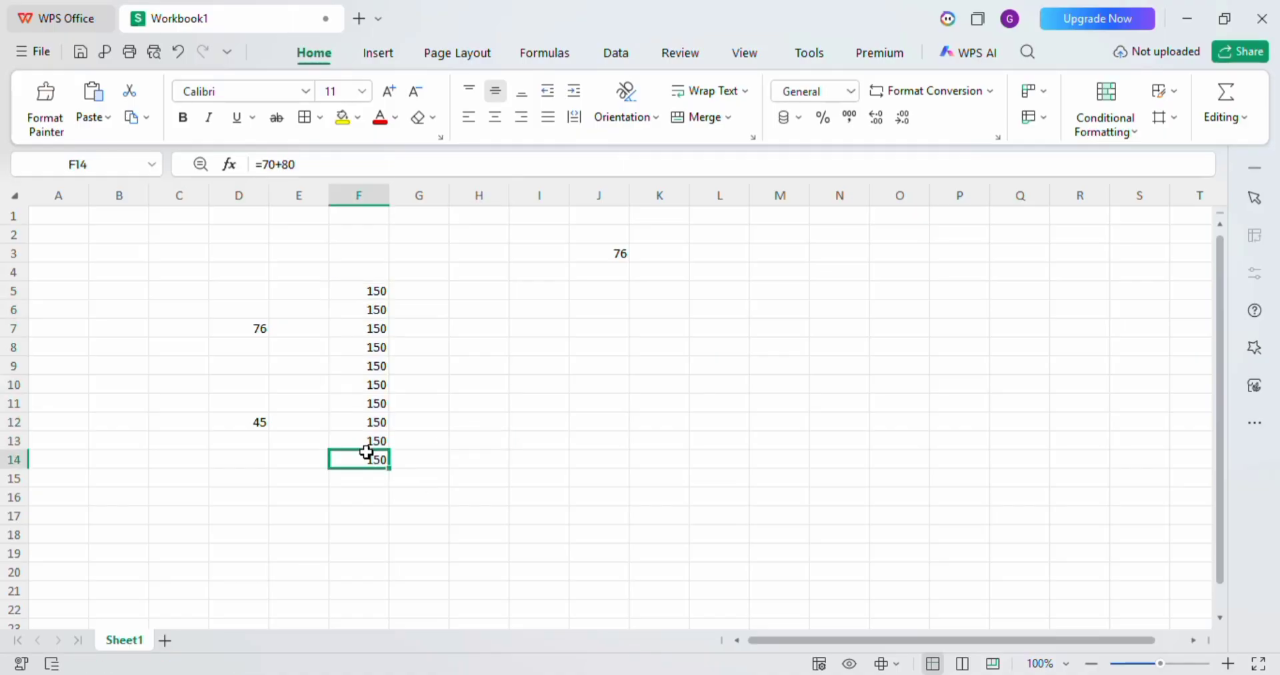
{"action": "left_click", "coordinate": [360, 425]}
{"action": "left_click", "coordinate": [370, 435]}
{"action": "left_click", "coordinate": [371, 402]}
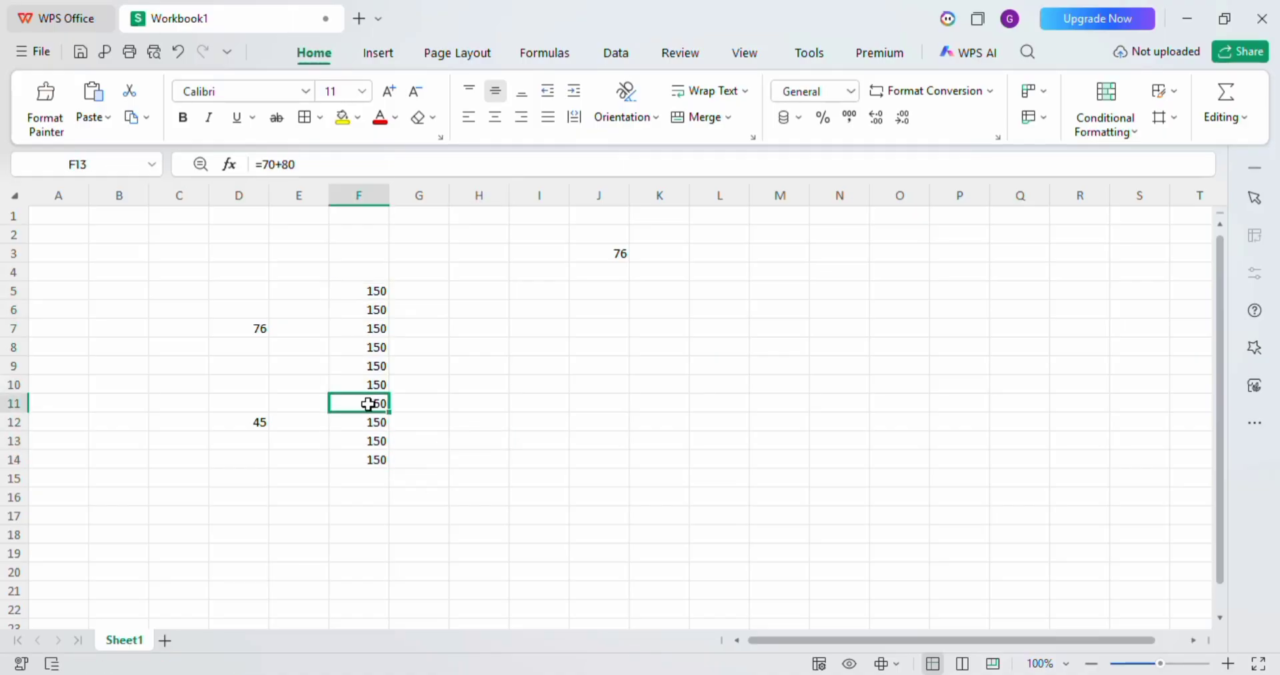
{"action": "left_click", "coordinate": [373, 384]}
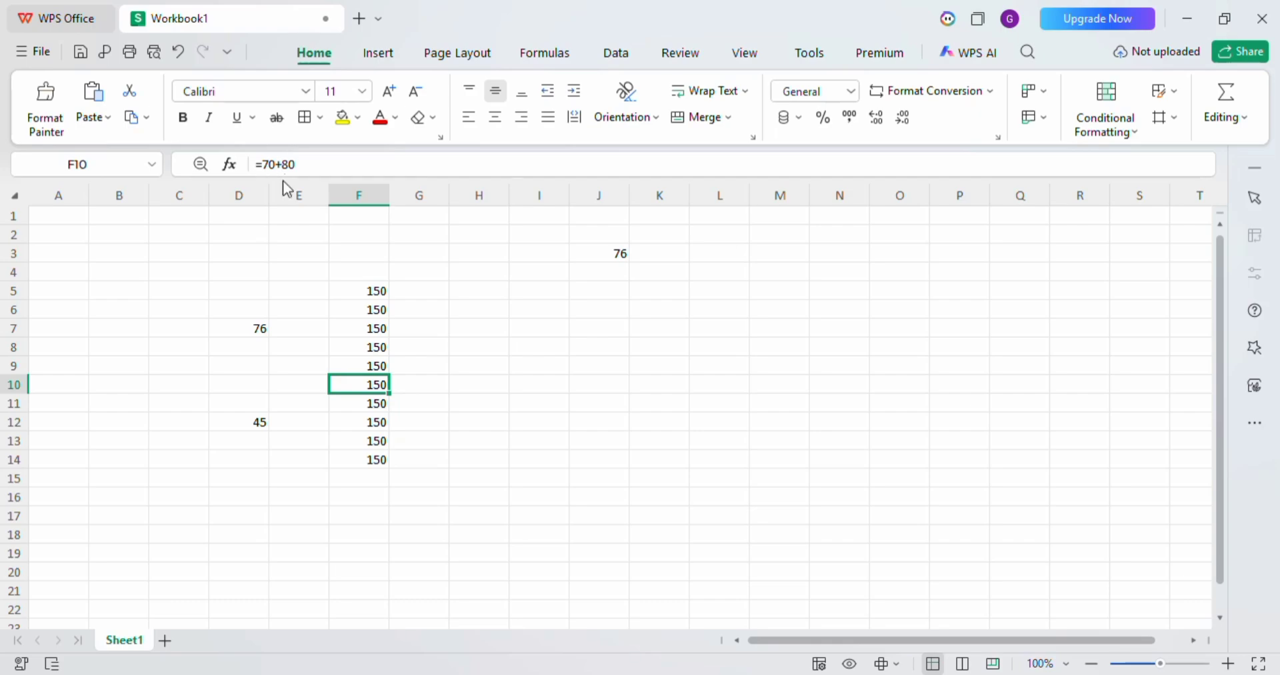
{"action": "left_click", "coordinate": [354, 366]}
{"action": "key", "text": "Up"}
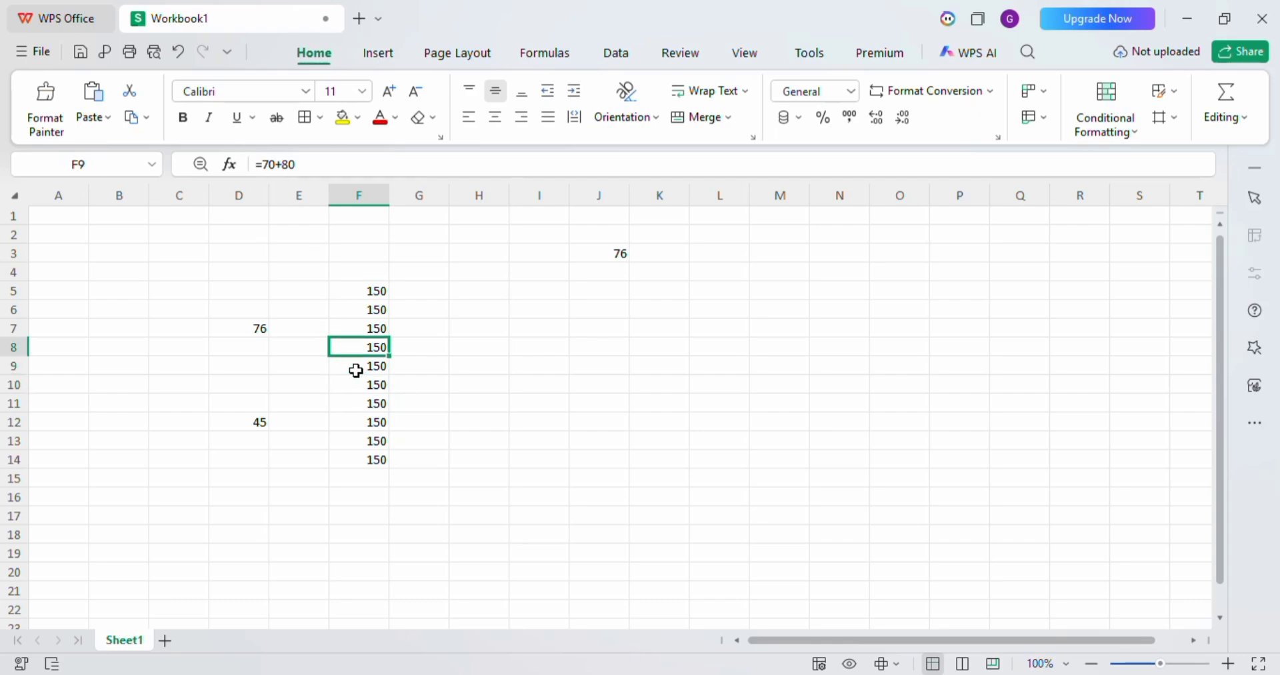
{"action": "key", "text": "Up"}
{"action": "key", "text": "Down"}
{"action": "key", "text": "Down"}
{"action": "key", "text": "Down"}
{"action": "key", "text": "Down"}
{"action": "key", "text": "Down"}
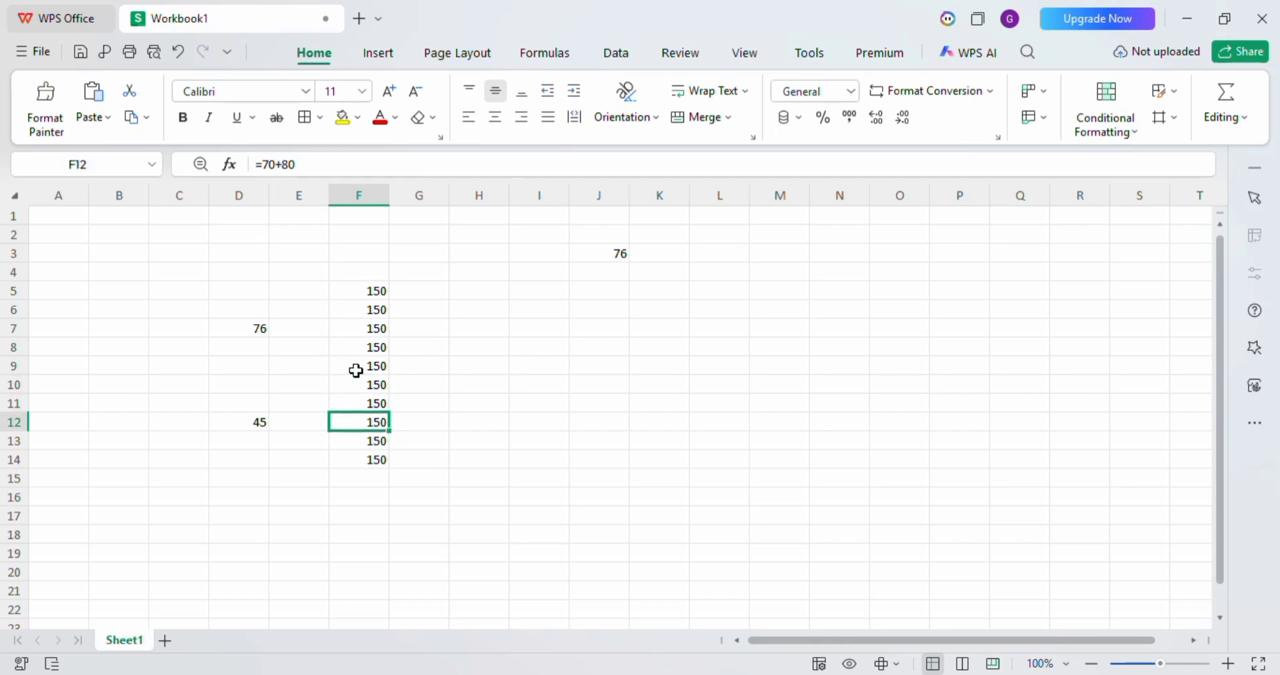
Enter 70 in cell C5 and 80 in cell D5.
{"action": "left_click", "coordinate": [174, 292]}
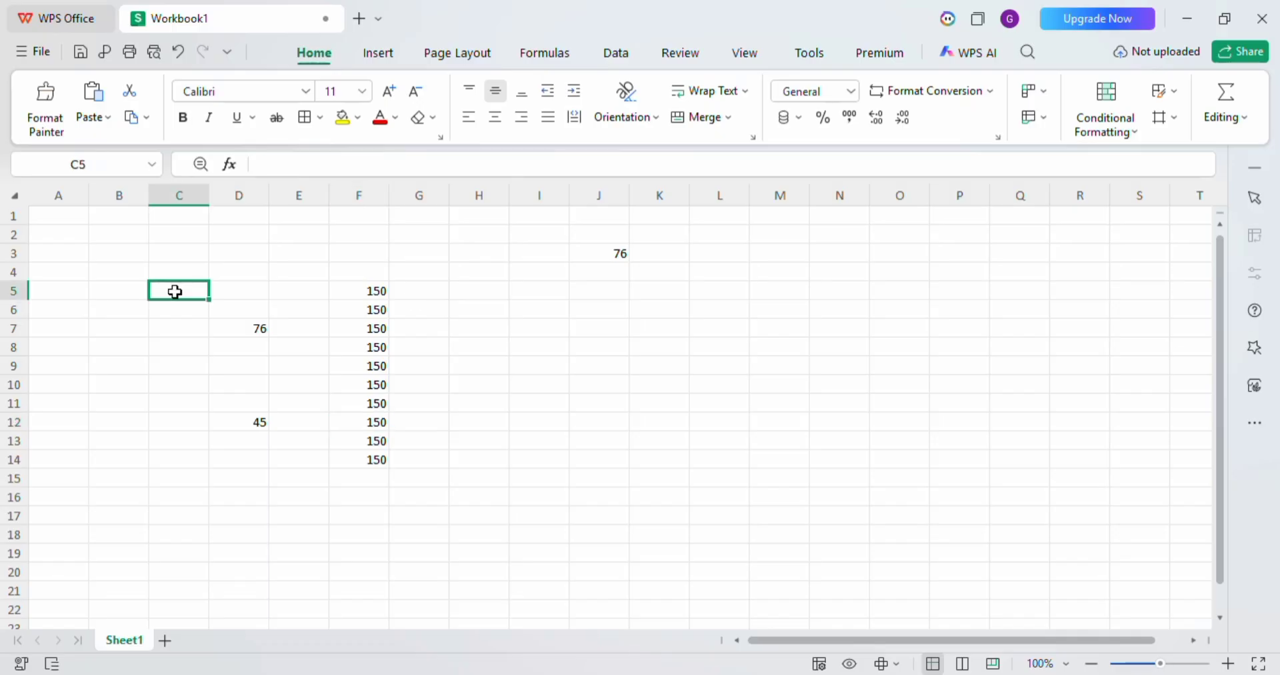
{"action": "type", "text": "70"}
{"action": "left_click", "coordinate": [260, 289]}
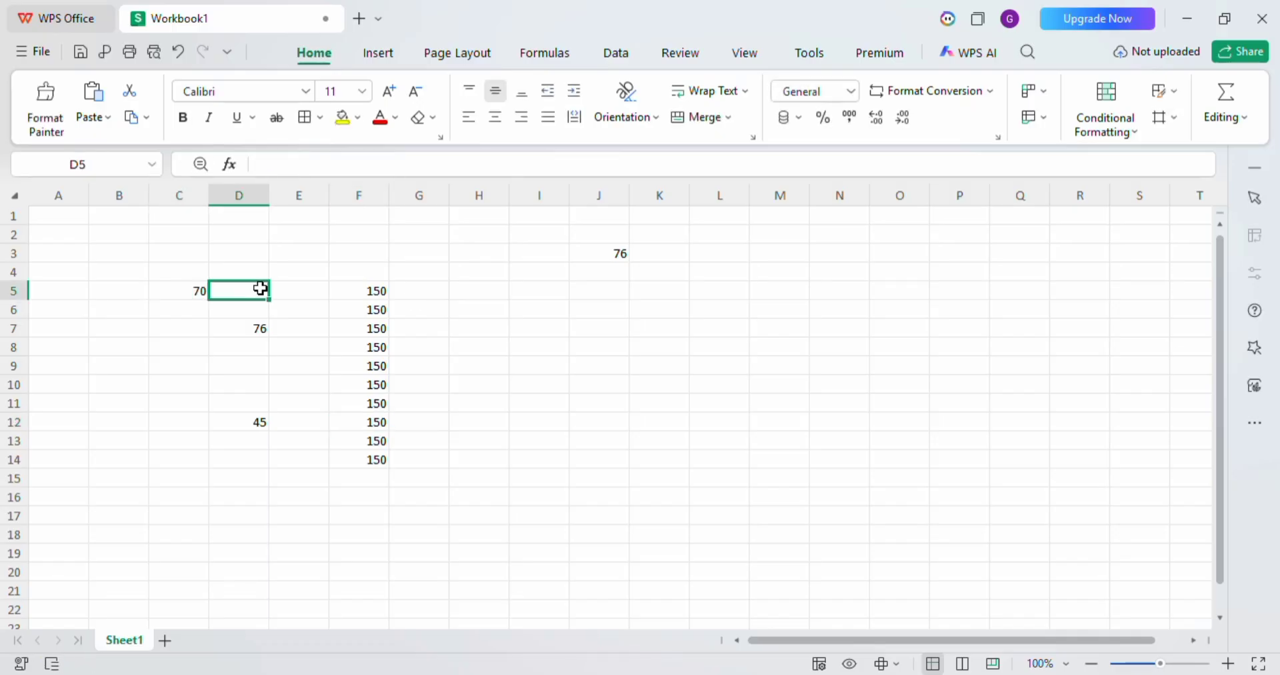
{"action": "type", "text": "80"}
{"action": "key", "text": "Return"}
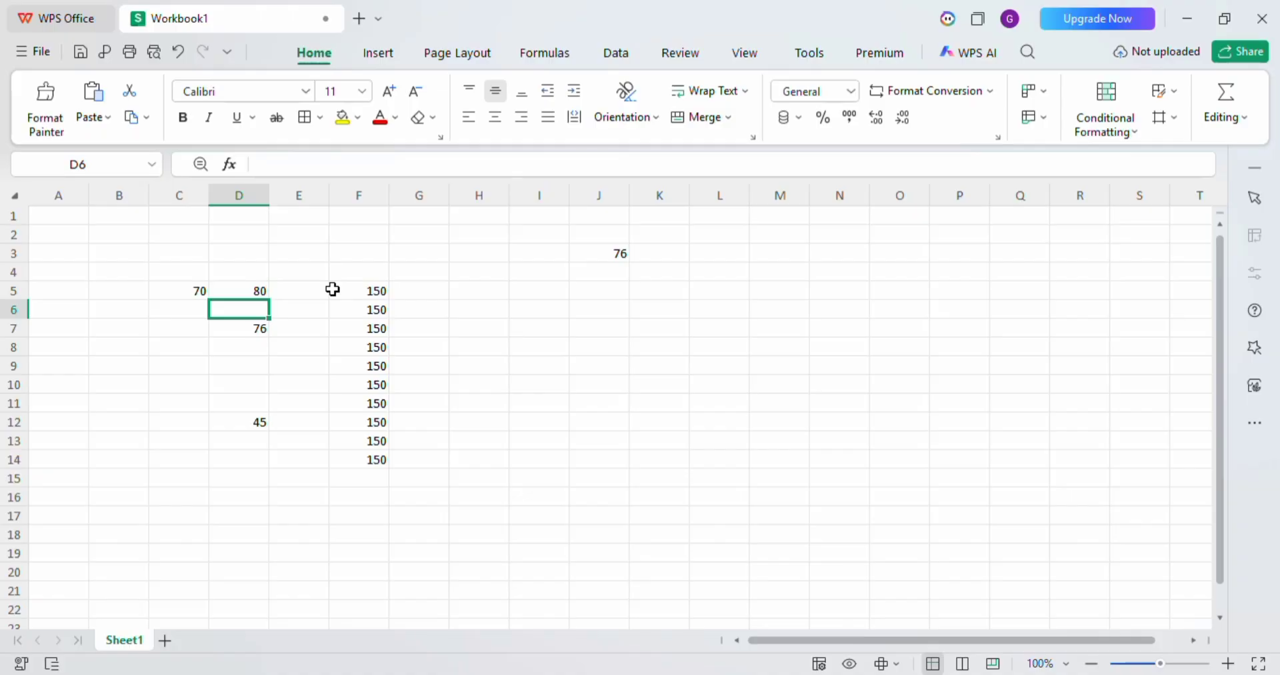
Enter the formula =C5+D5 in cell H5 and fill it down through H14.
{"action": "left_click", "coordinate": [429, 292]}
{"action": "left_click", "coordinate": [515, 292]}
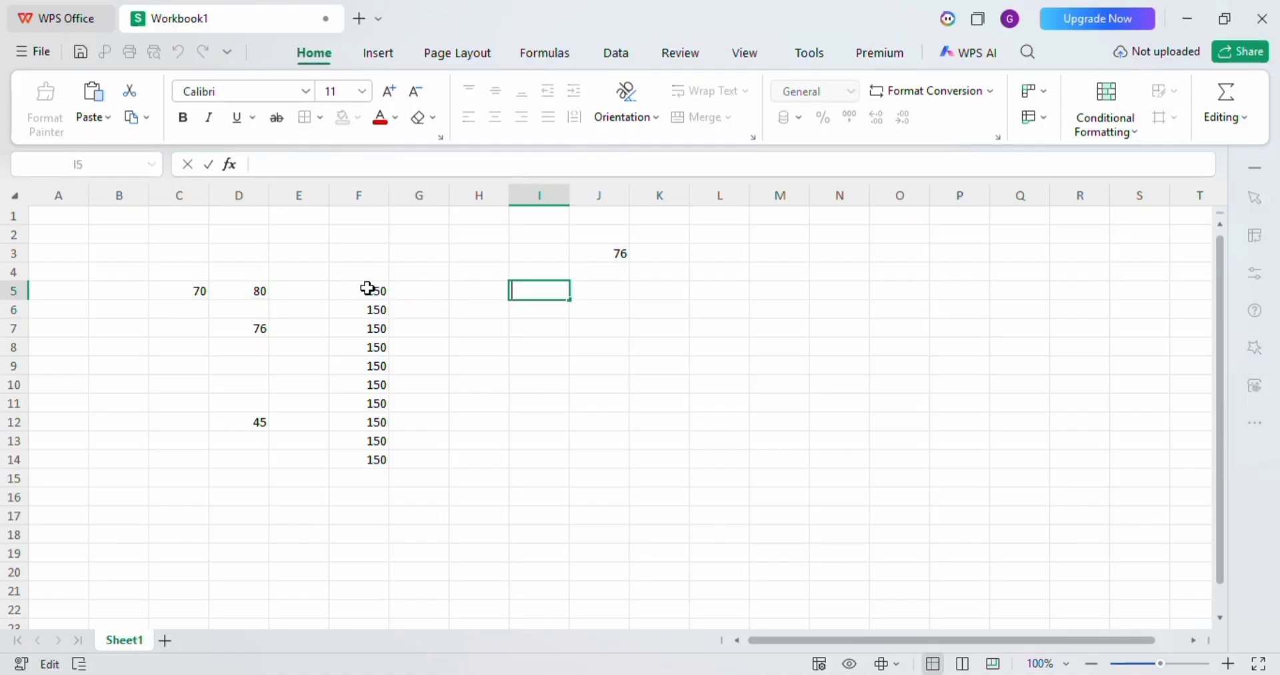
{"action": "left_click", "coordinate": [464, 291]}
{"action": "type", "text": "="}
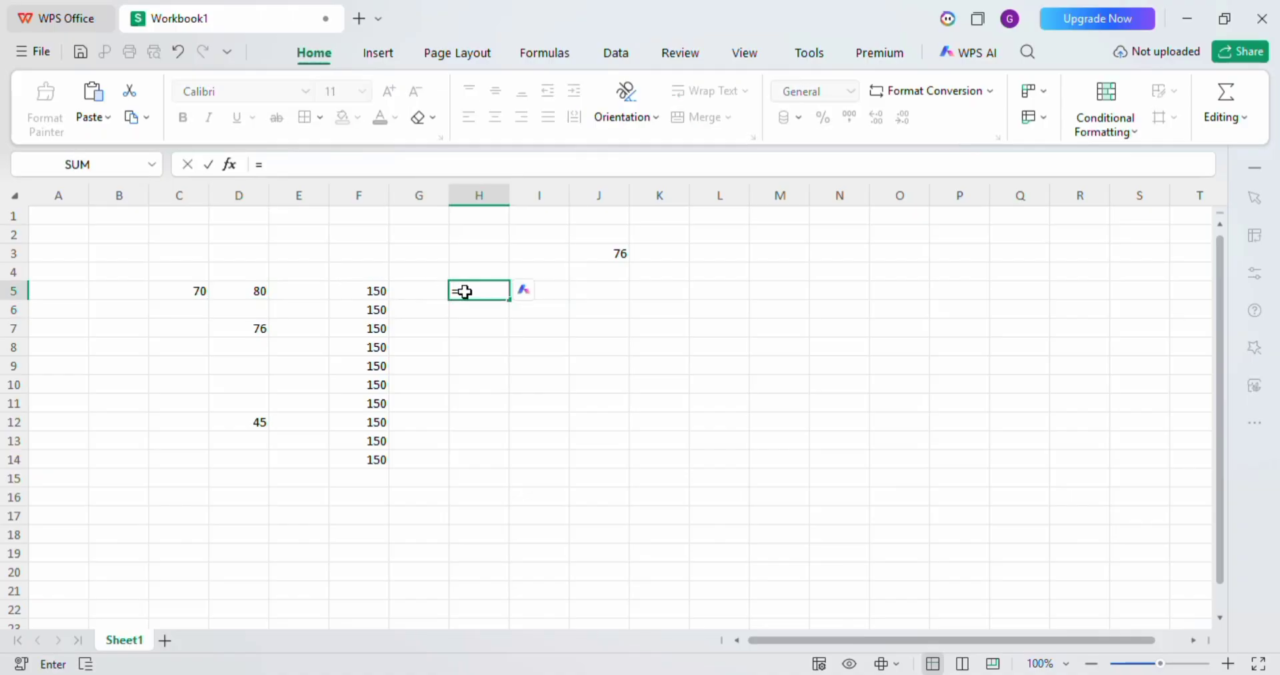
{"action": "left_click", "coordinate": [185, 290]}
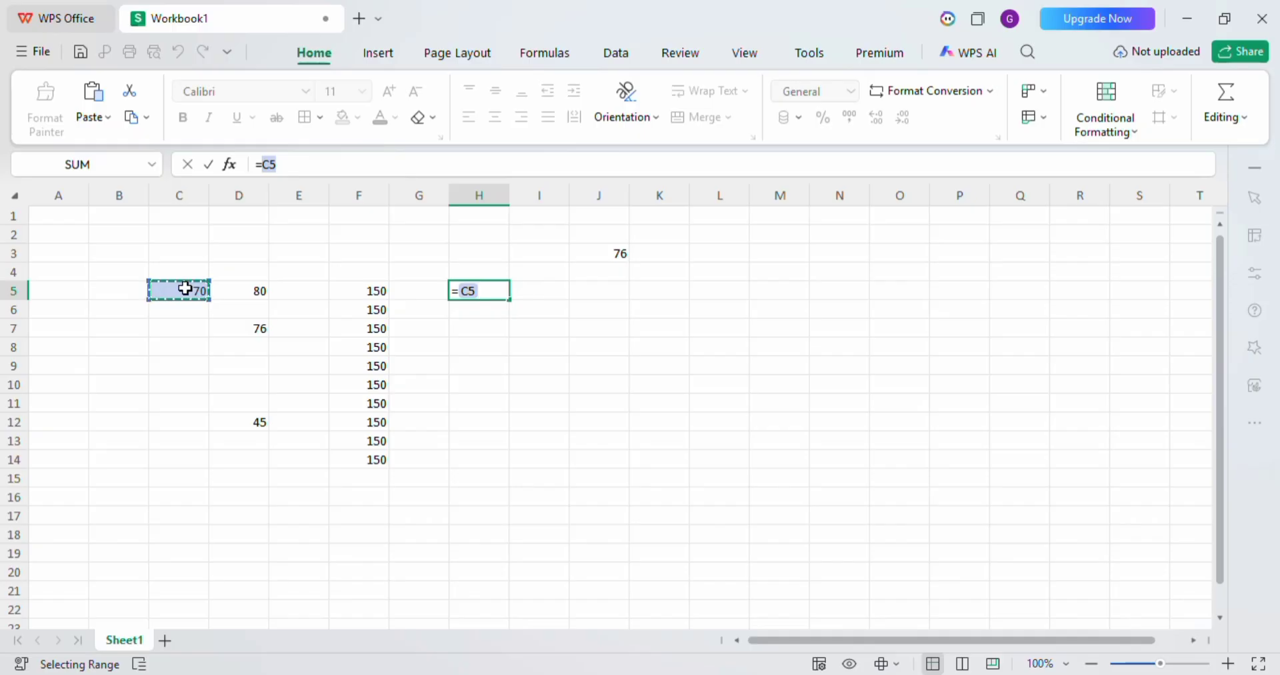
{"action": "type", "text": "+"}
{"action": "left_click", "coordinate": [237, 287]}
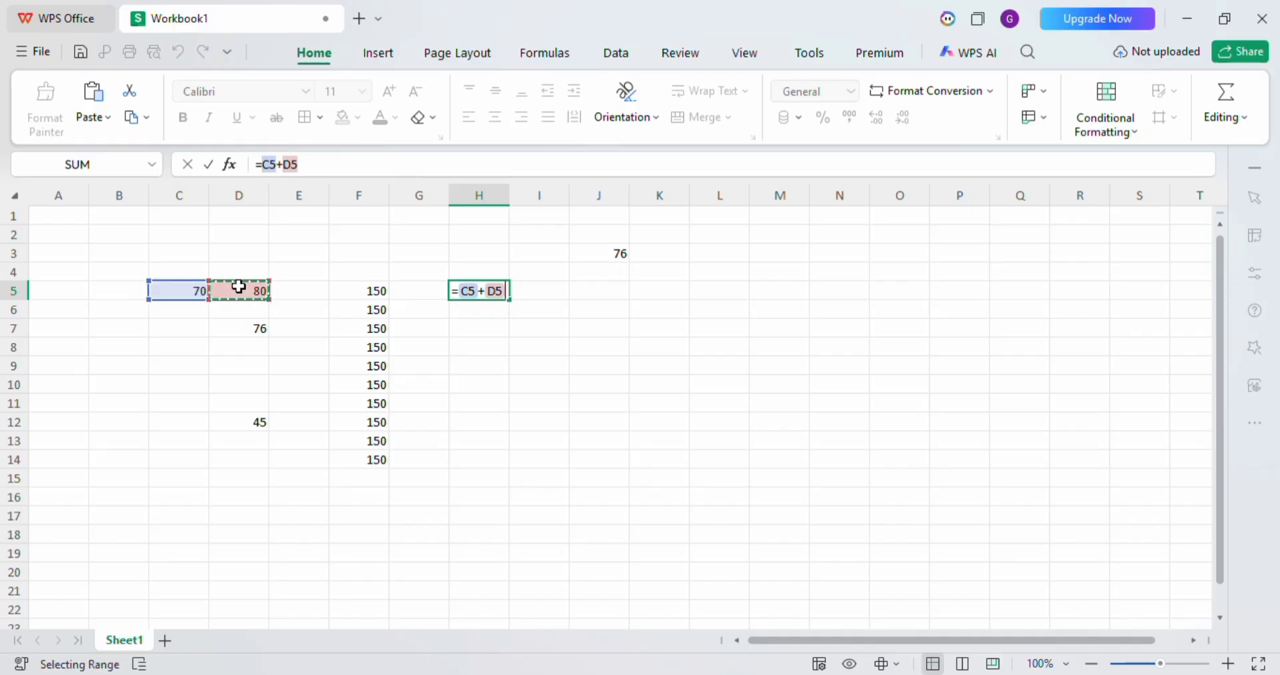
{"action": "key", "text": "Return"}
{"action": "left_click", "coordinate": [491, 287]}
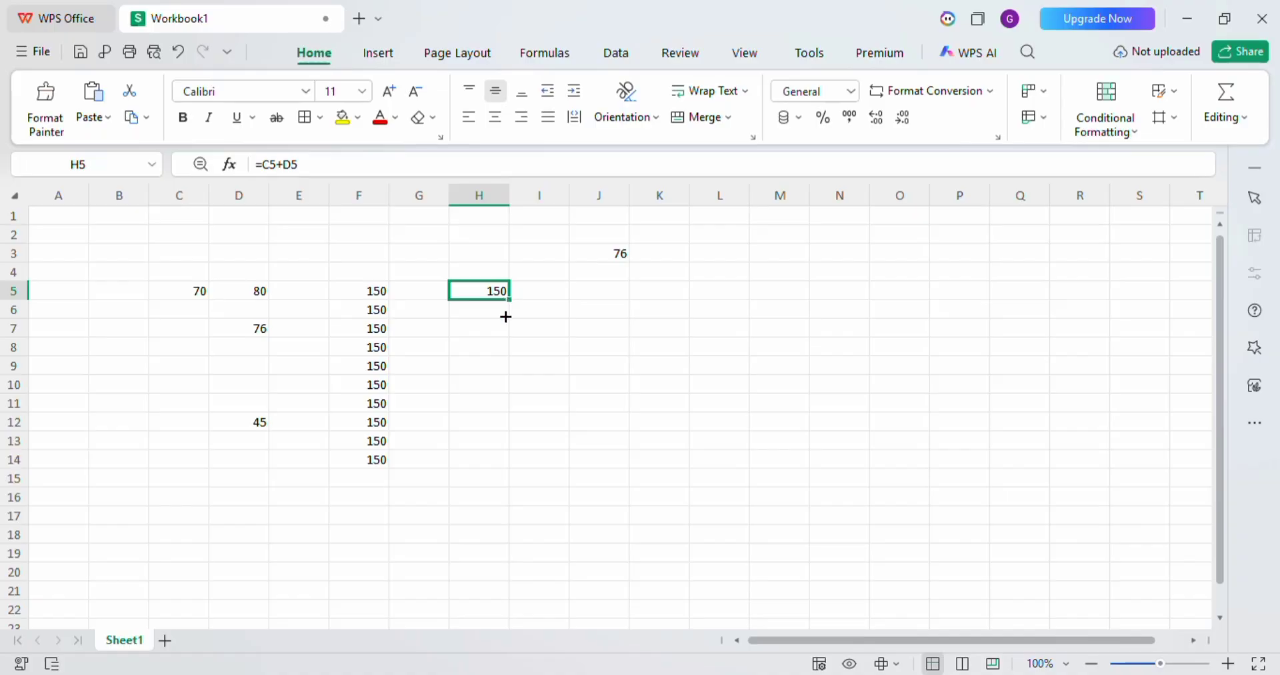
{"action": "double_click", "coordinate": [509, 300]}
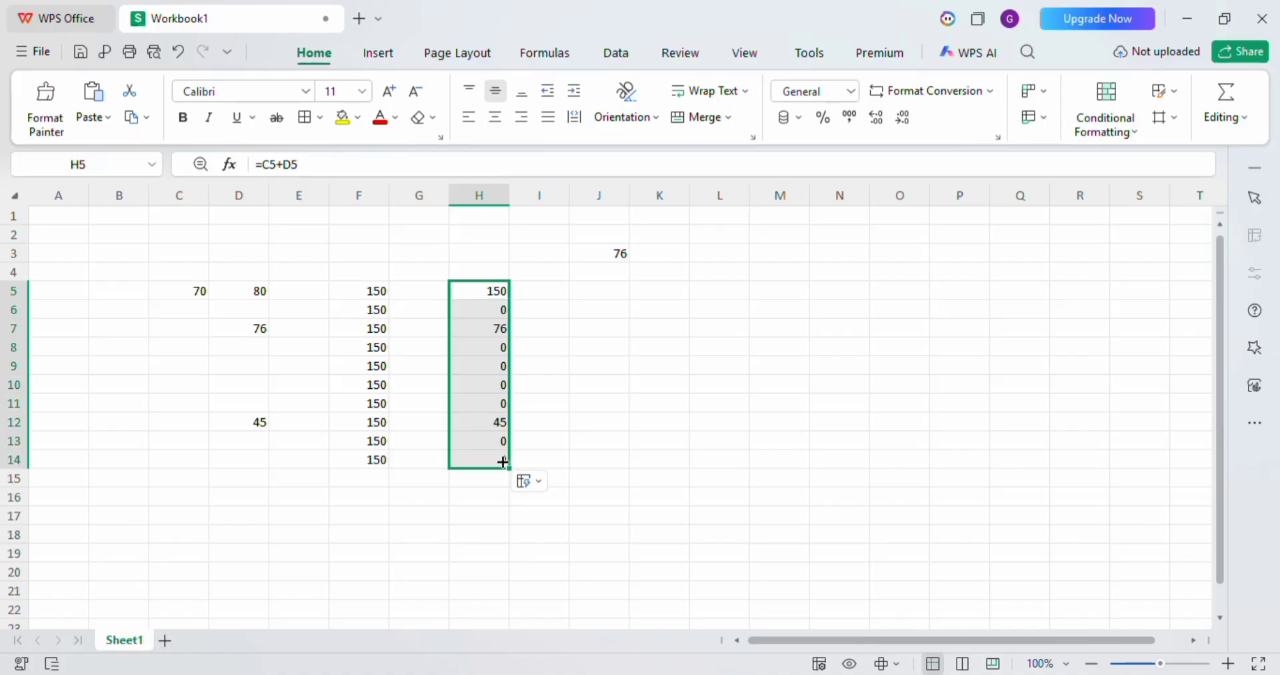
Examine how the cell references differ in the filled formulas of column H, from H6 down to H10.
{"action": "left_click", "coordinate": [479, 306]}
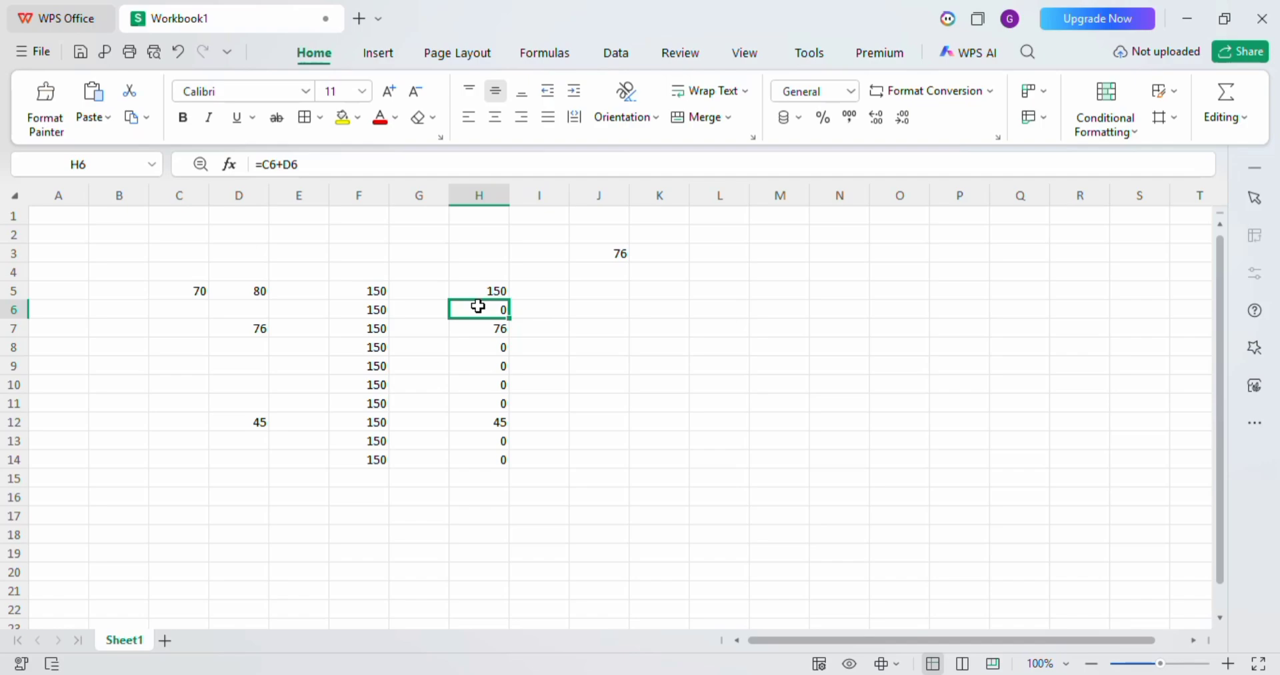
{"action": "key", "text": "Down"}
{"action": "key", "text": "Down"}
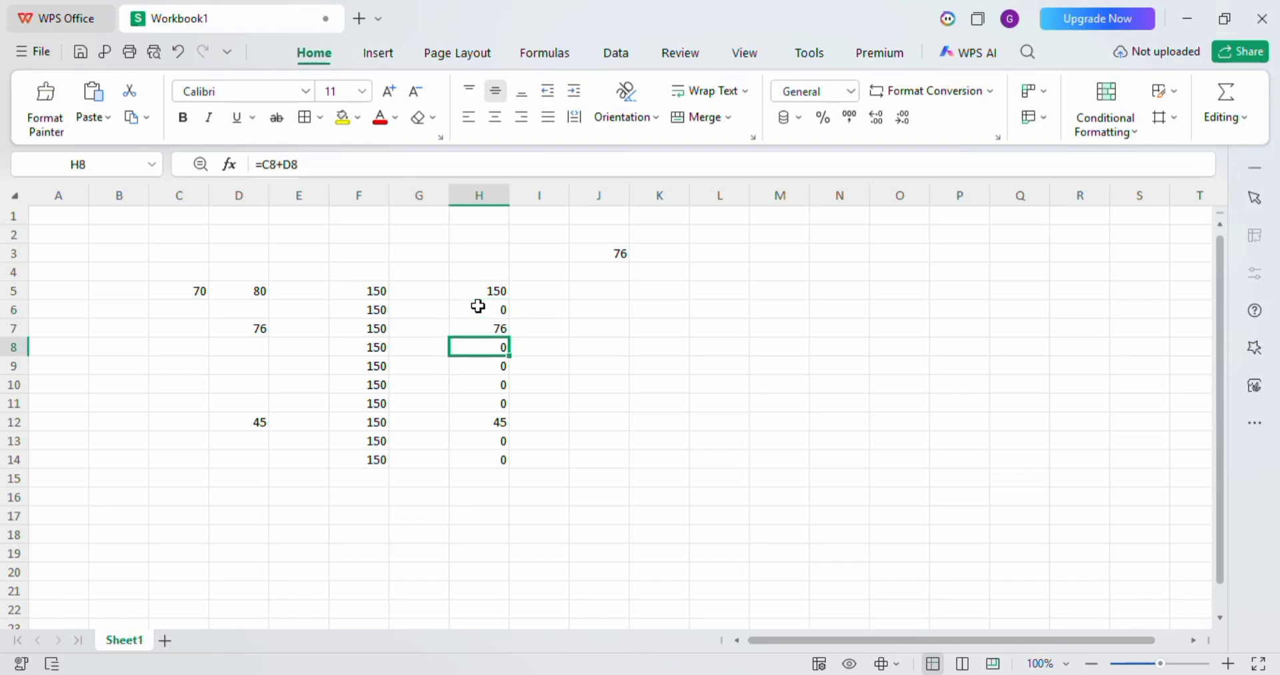
{"action": "key", "text": "Down"}
{"action": "key", "text": "Down"}
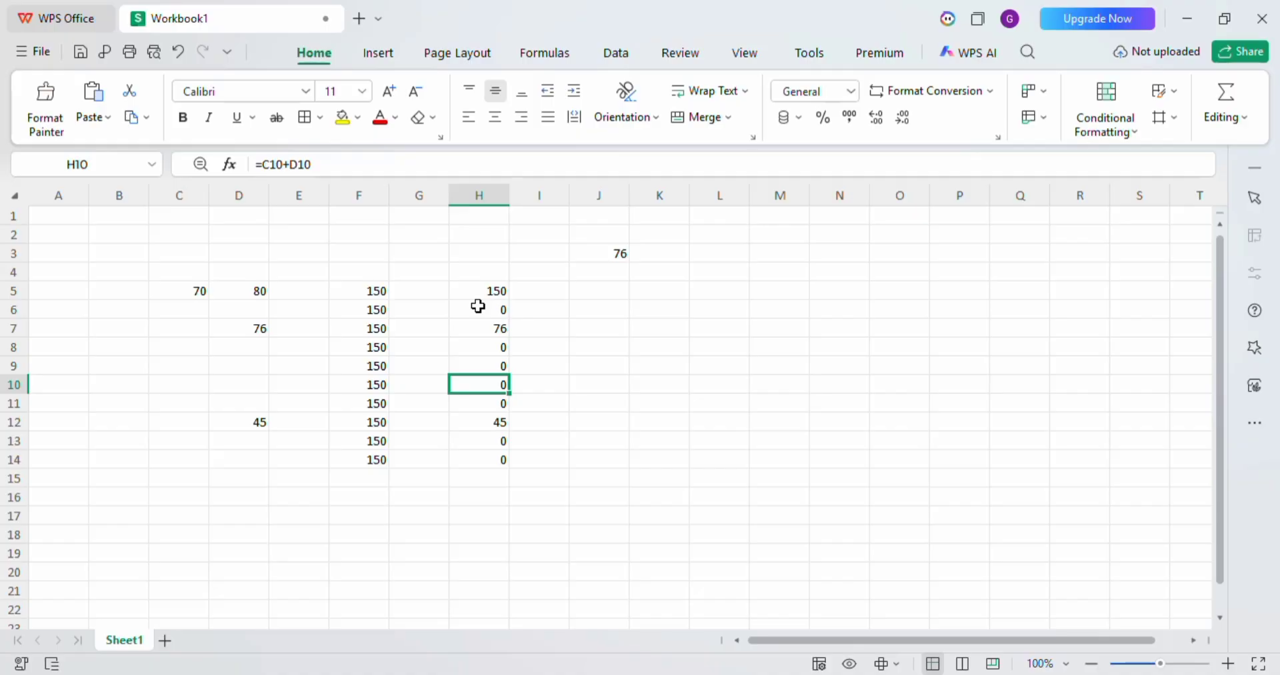
Replace the D5 reference in cell H5's formula with L6 so that it reads =C5+L6.
{"action": "left_click", "coordinate": [479, 292]}
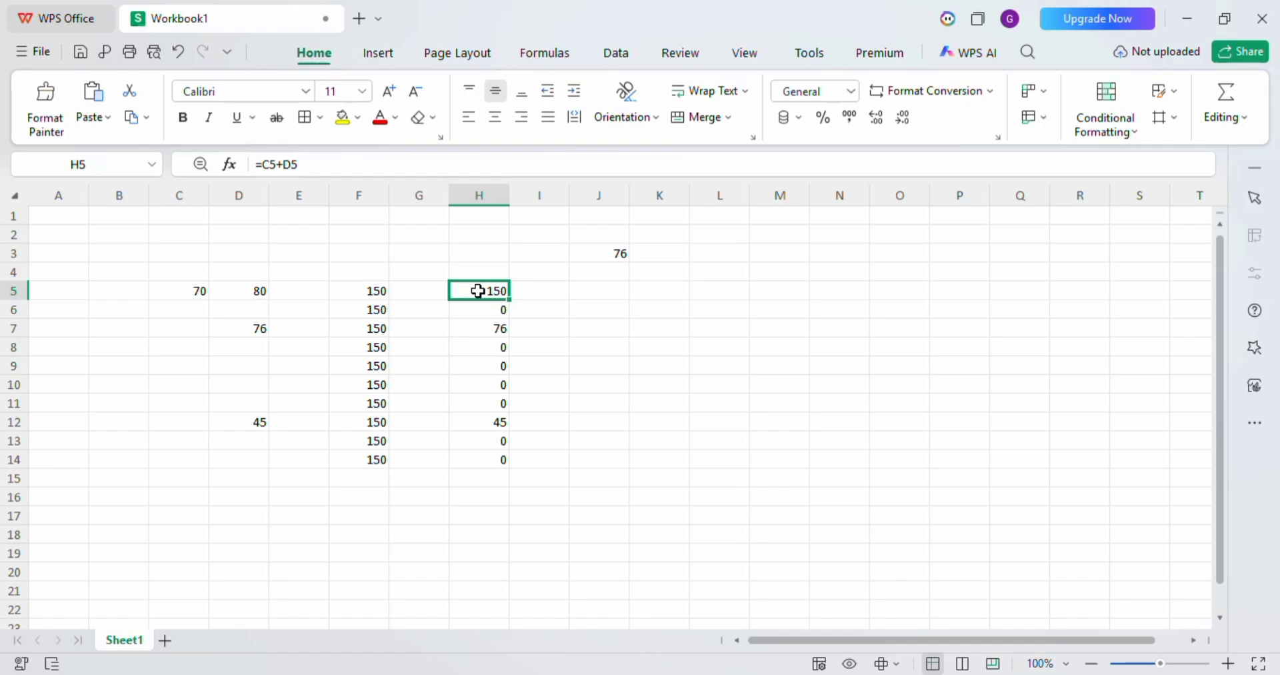
{"action": "double_click", "coordinate": [291, 164]}
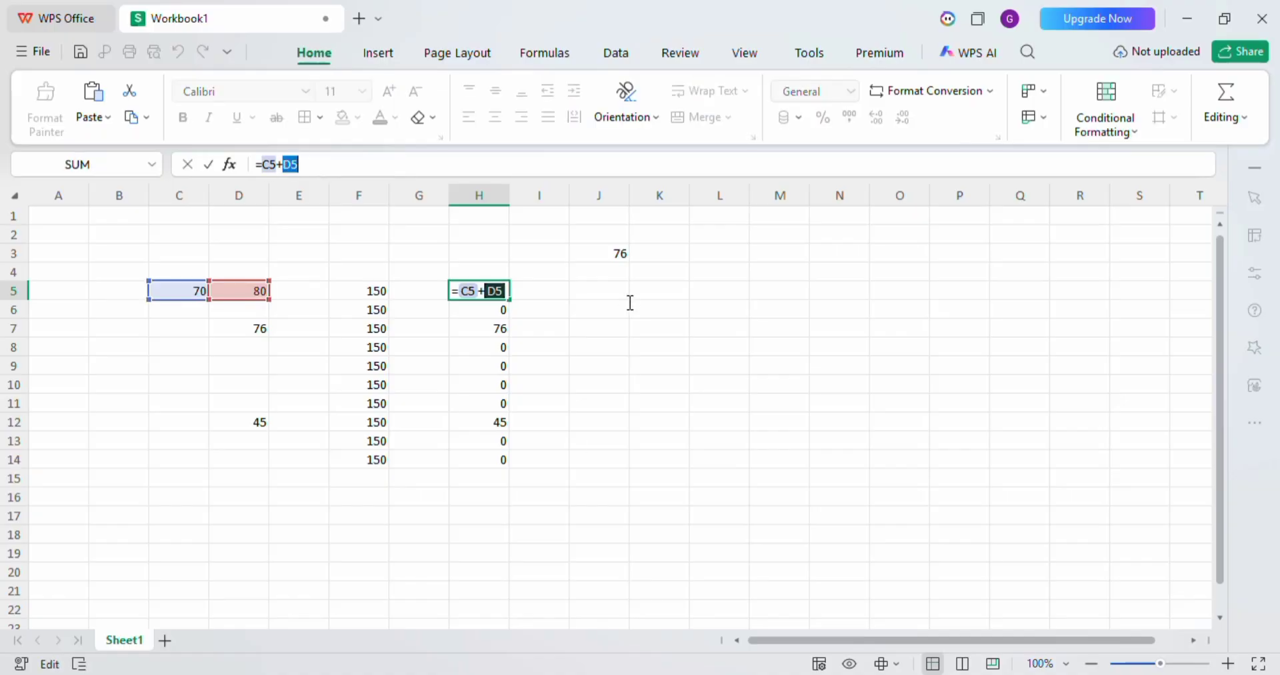
{"action": "left_click", "coordinate": [705, 312]}
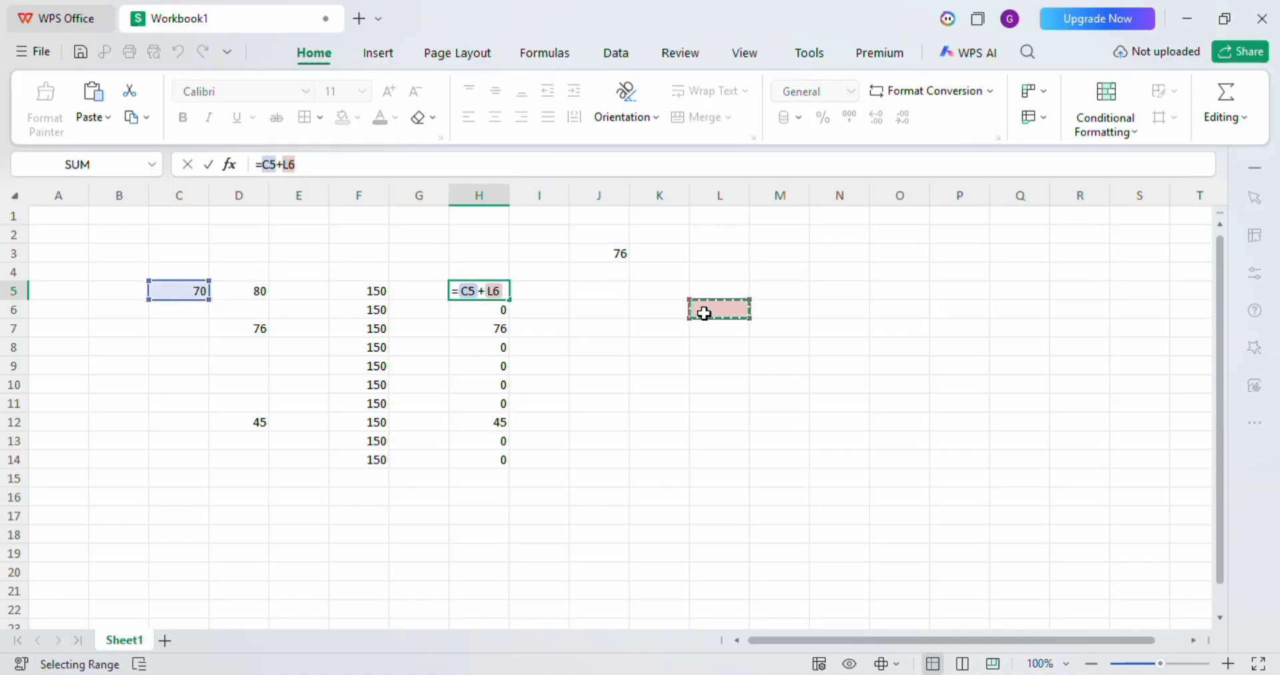
{"action": "key", "text": "Return"}
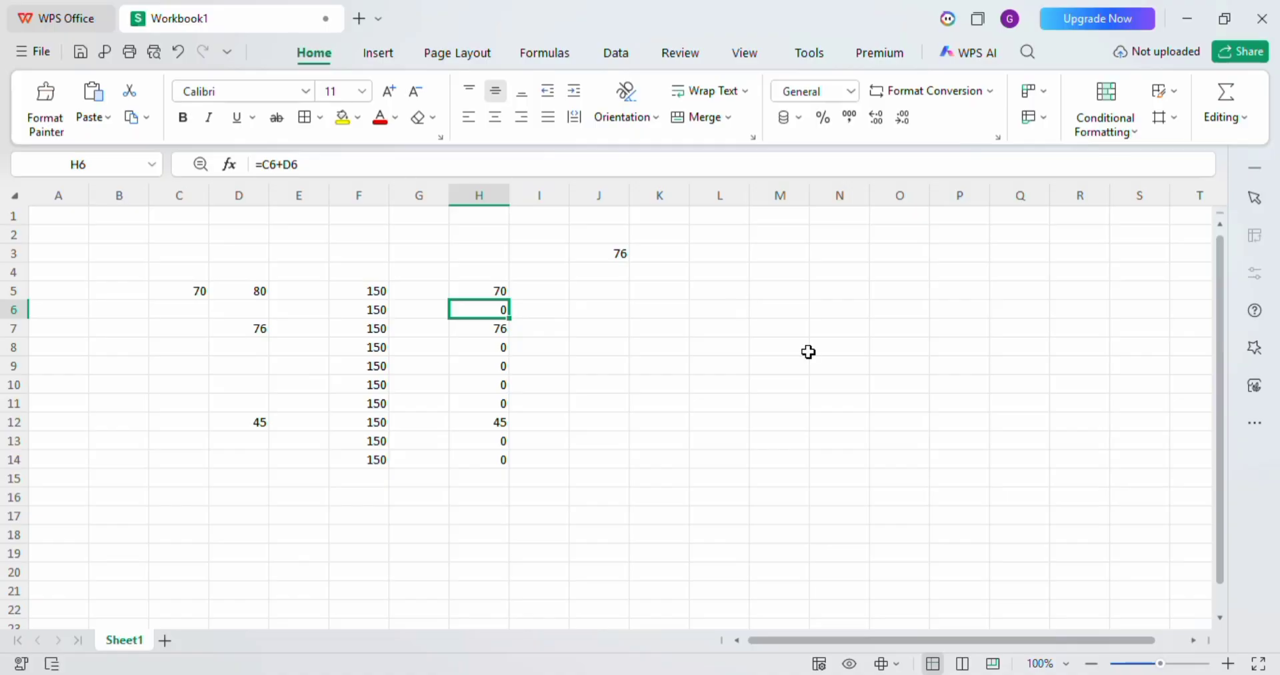
Enter the text $A$1 in cell N4 as an example of an absolute reference.
{"action": "left_click", "coordinate": [853, 277]}
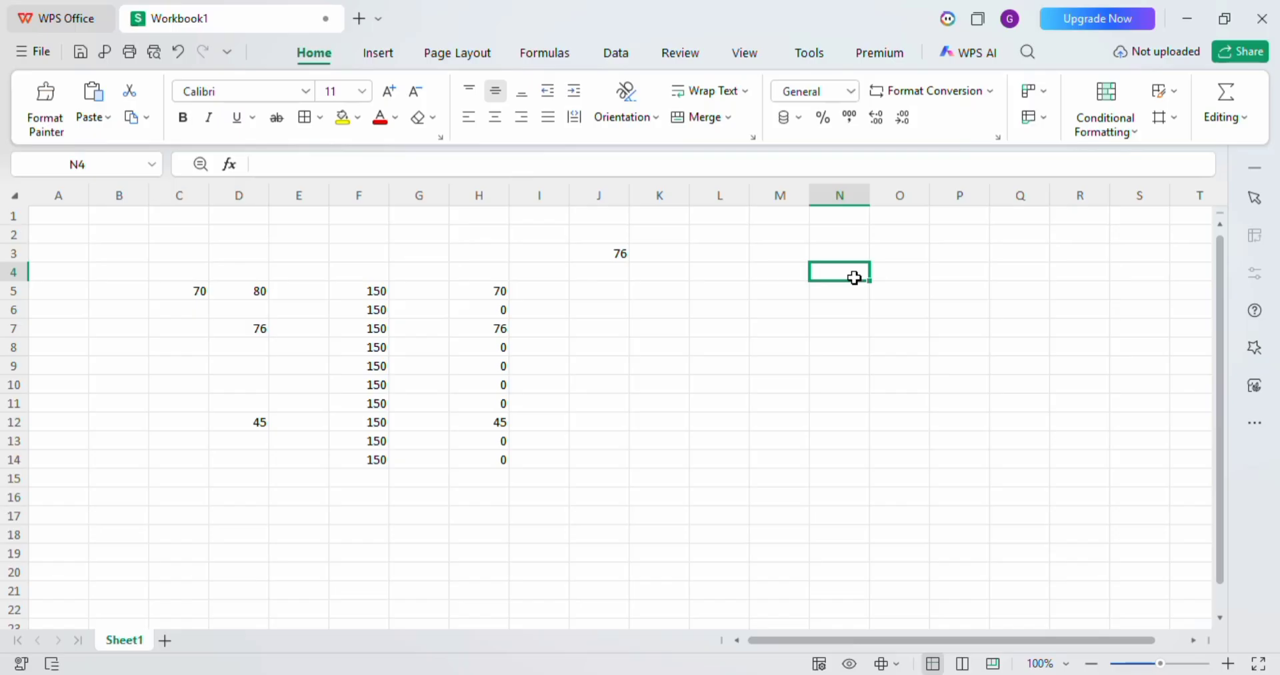
{"action": "type", "text": "$A"}
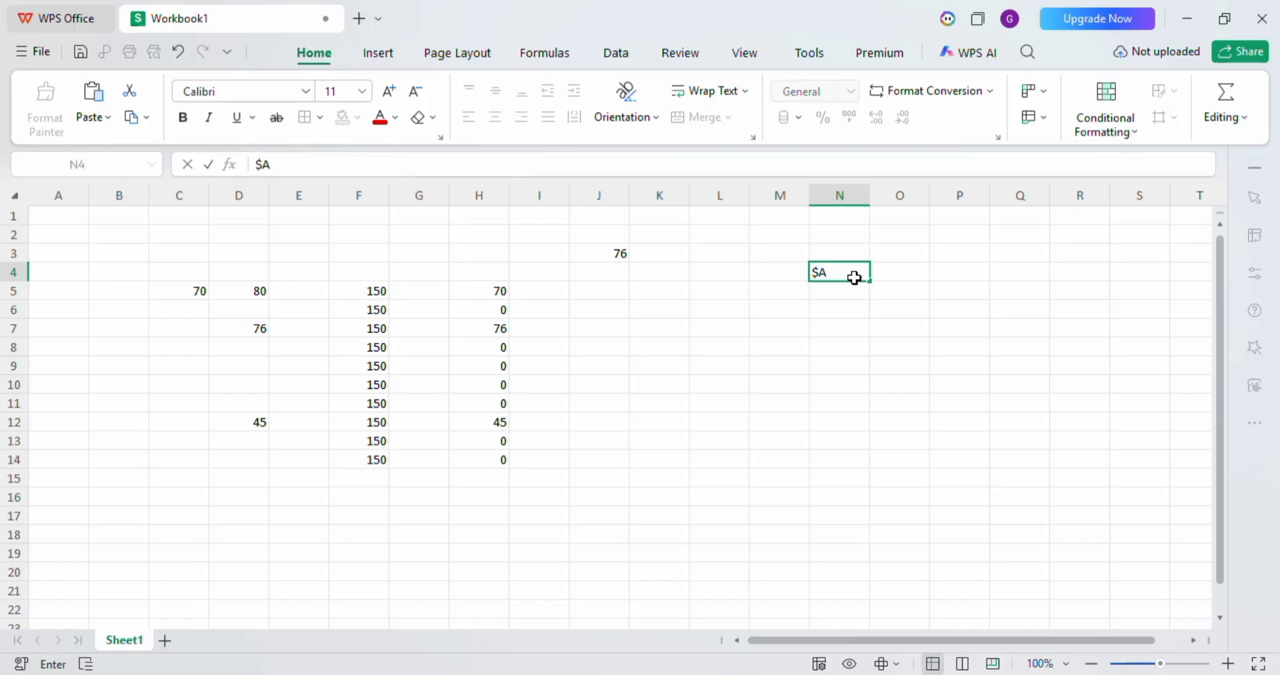
{"action": "type", "text": "$1"}
{"action": "left_click", "coordinate": [714, 272]}
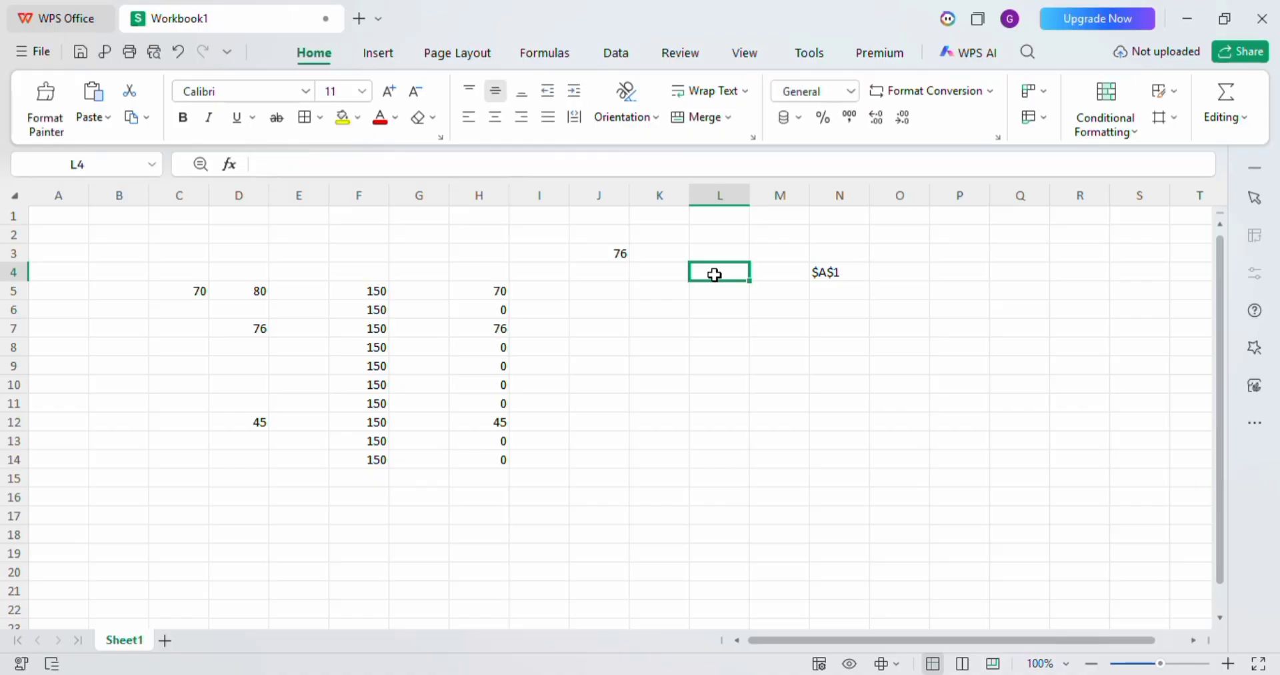
Enter the values 8, 9, 8, 5 and 4 down column A in cells A1 through A5.
{"action": "left_click", "coordinate": [60, 224]}
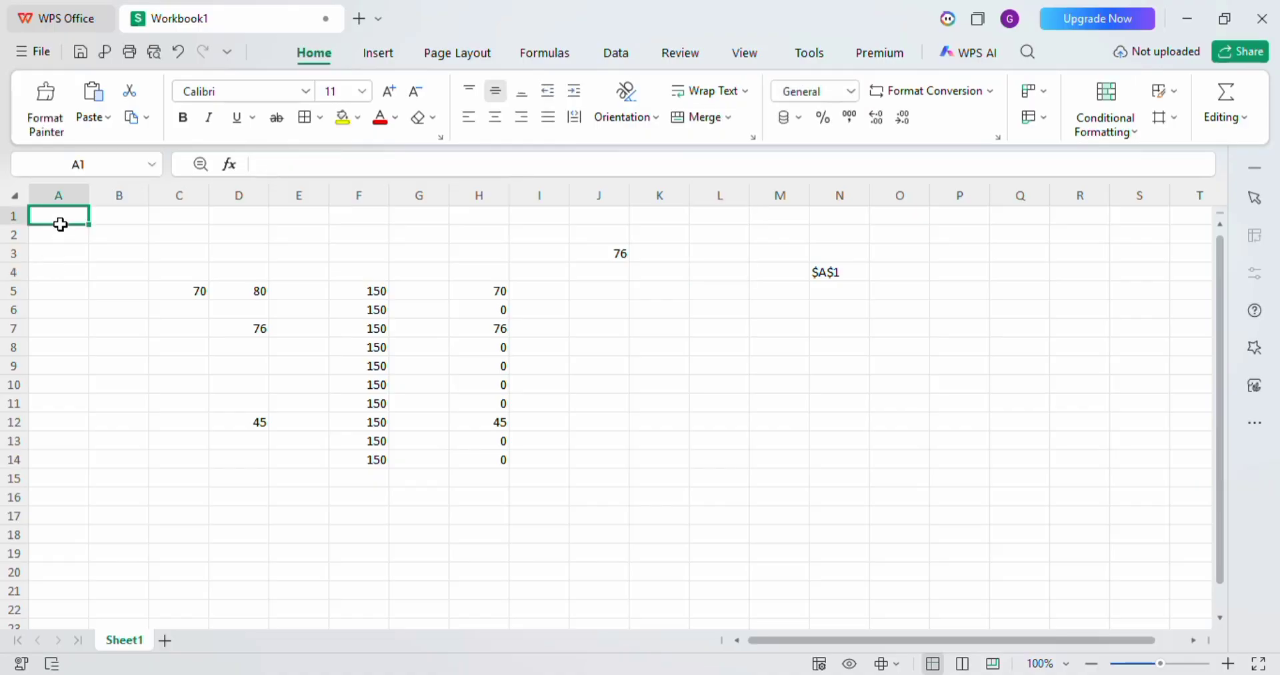
{"action": "type", "text": "8"}
{"action": "key", "text": "Return"}
{"action": "type", "text": "9"}
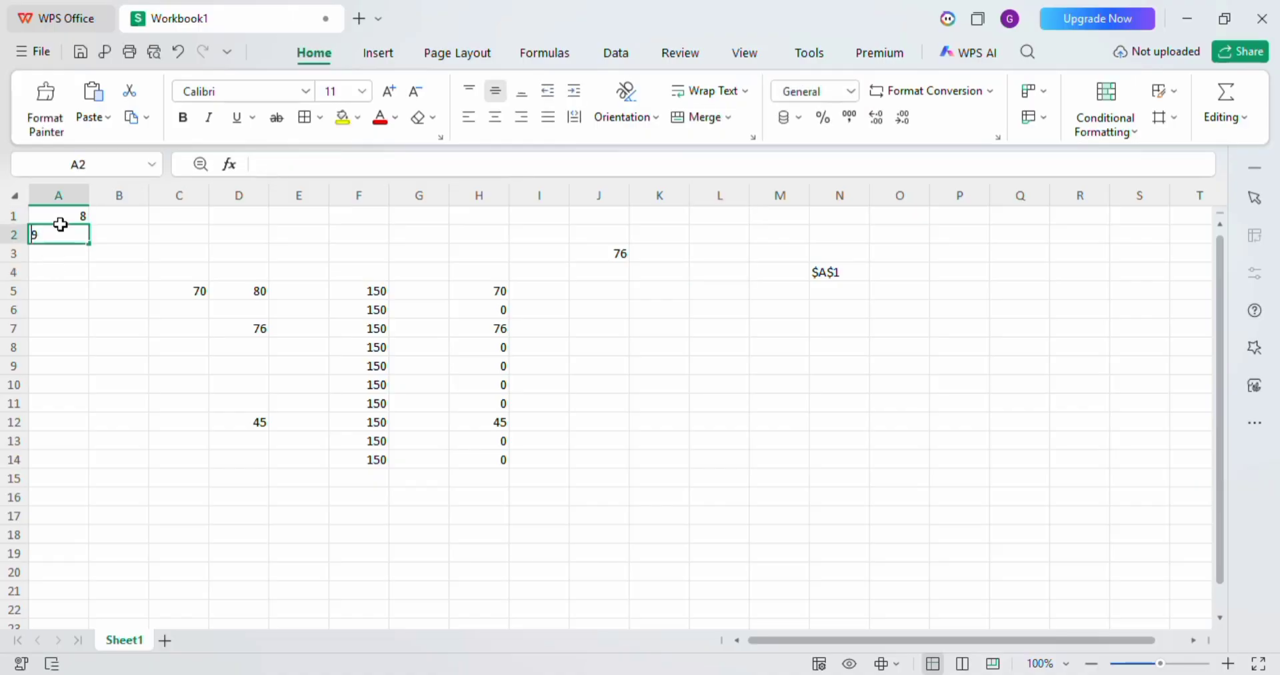
{"action": "key", "text": "Return"}
{"action": "type", "text": "8"}
{"action": "key", "text": "Return"}
{"action": "type", "text": "5"}
{"action": "key", "text": "Return"}
{"action": "type", "text": "4"}
{"action": "key", "text": "Return"}
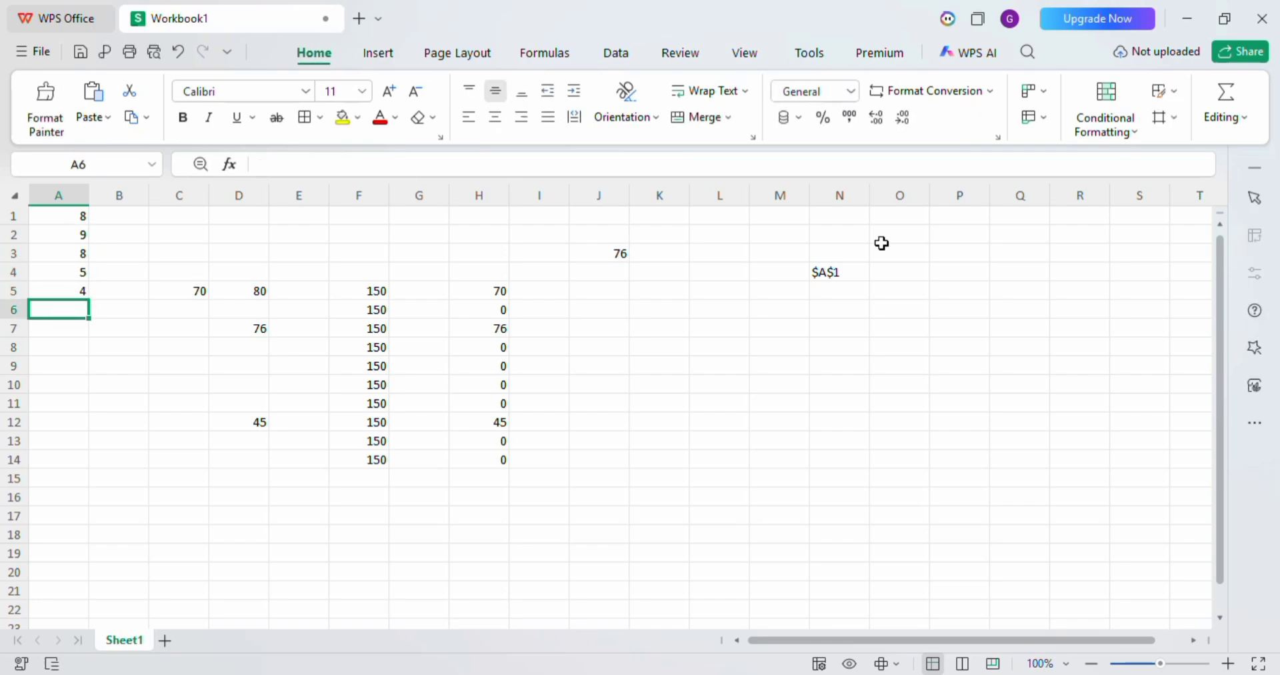
Turn the text in cell N4 into the formula =$A$1.
{"action": "left_click", "coordinate": [832, 272]}
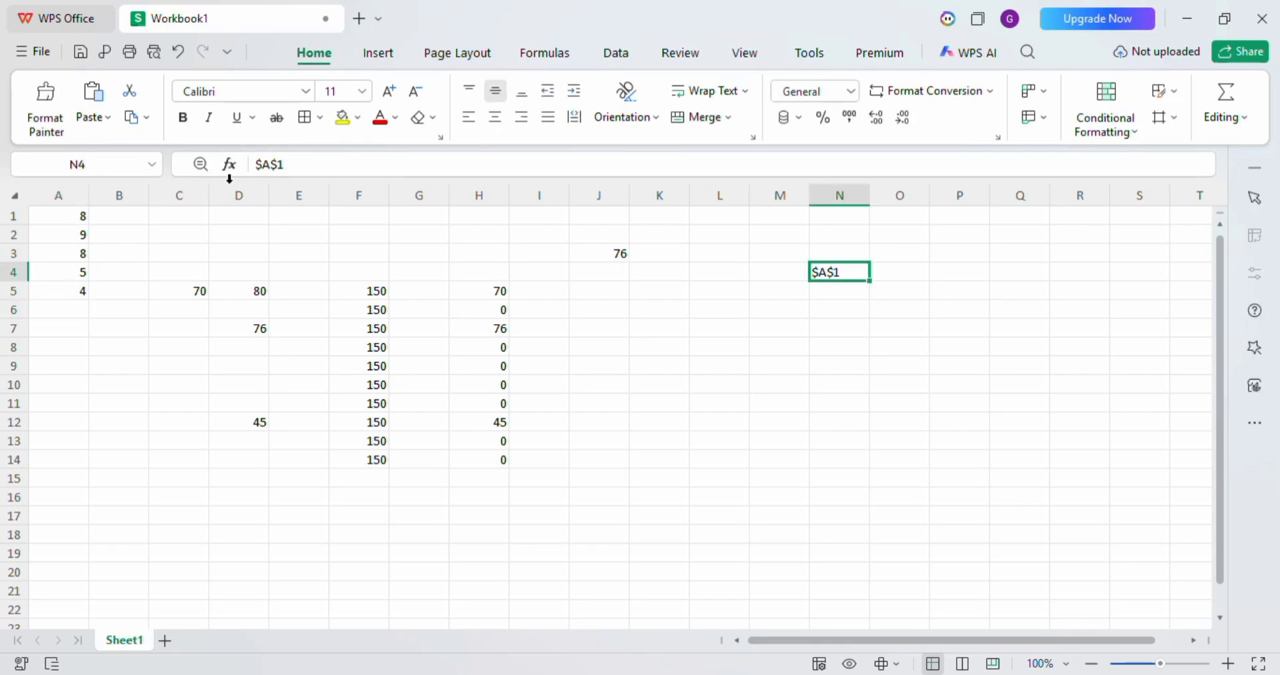
{"action": "left_click", "coordinate": [258, 164]}
{"action": "type", "text": "="}
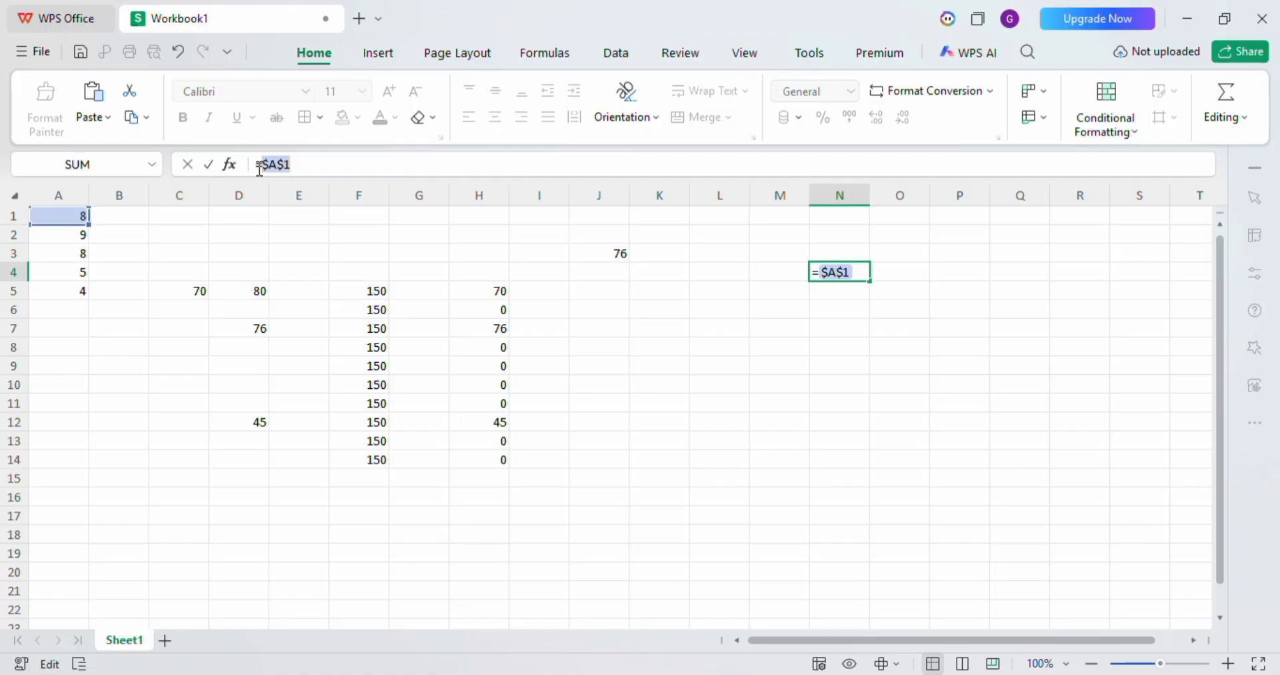
{"action": "key", "text": "Return"}
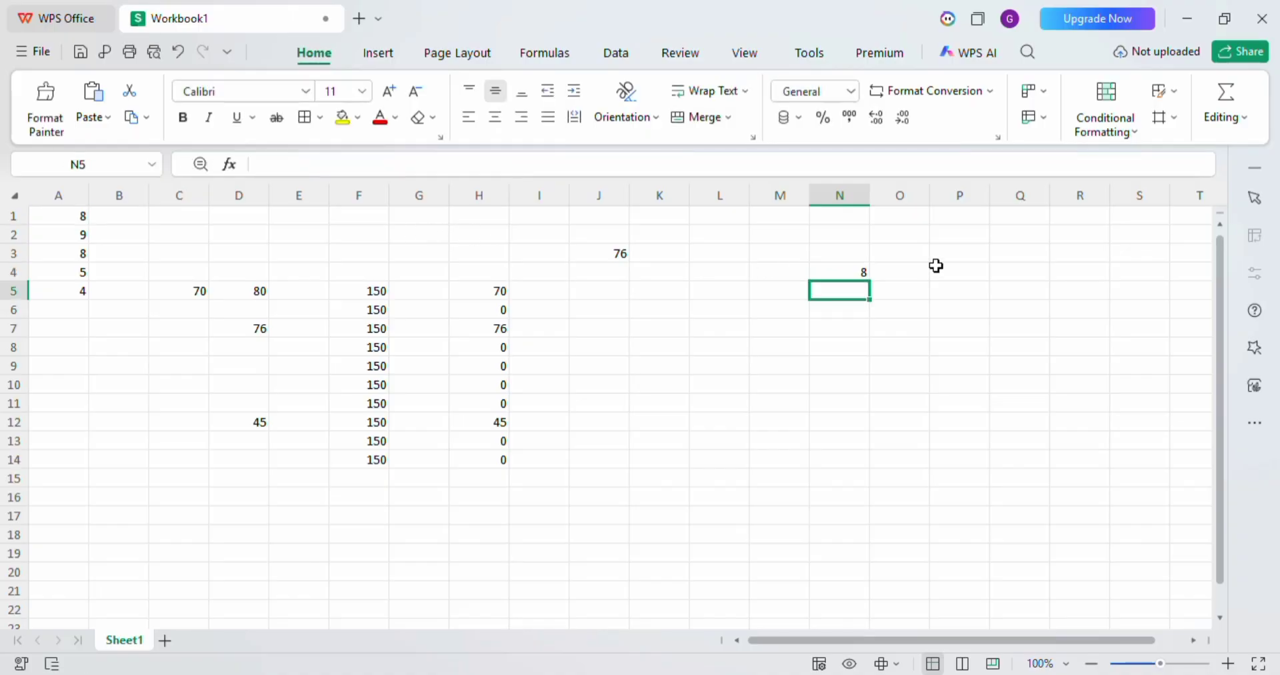
Move the =$A$1 formula from cell N4 to O4 and fill it down through O17.
{"action": "left_click", "coordinate": [822, 270]}
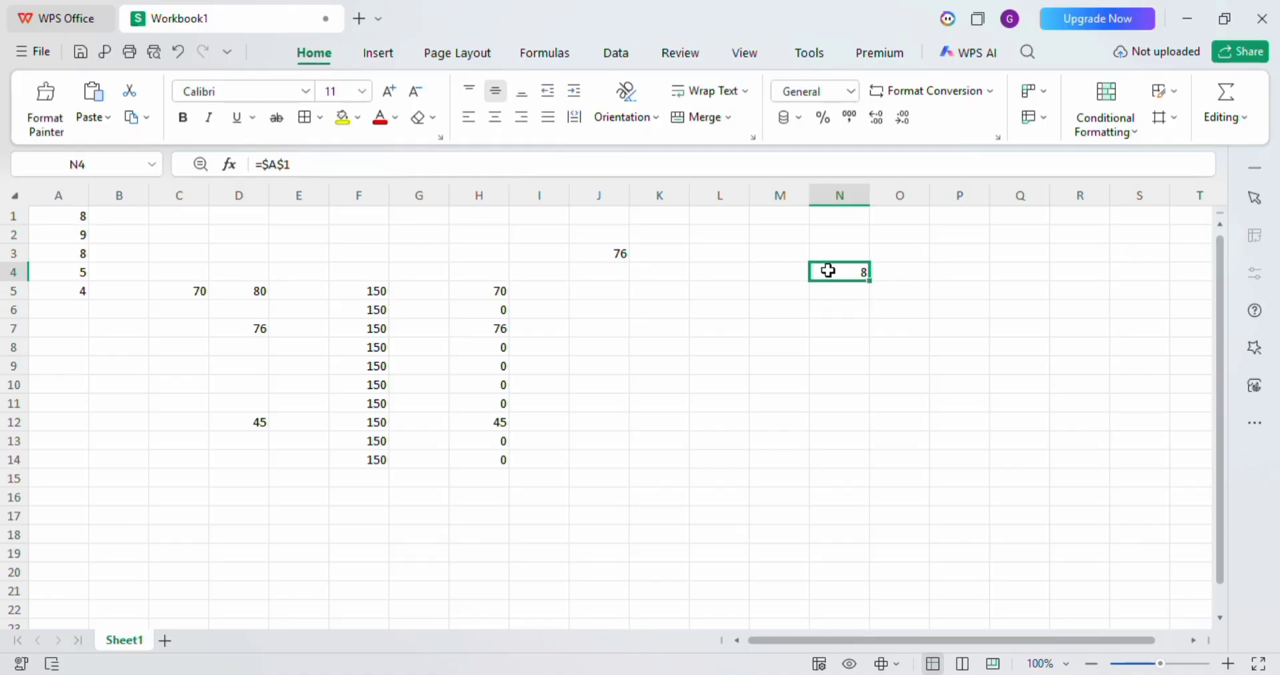
{"action": "left_click_drag", "start_coordinate": [869, 286], "coordinate": [874, 285]}
{"action": "left_click", "coordinate": [852, 275]}
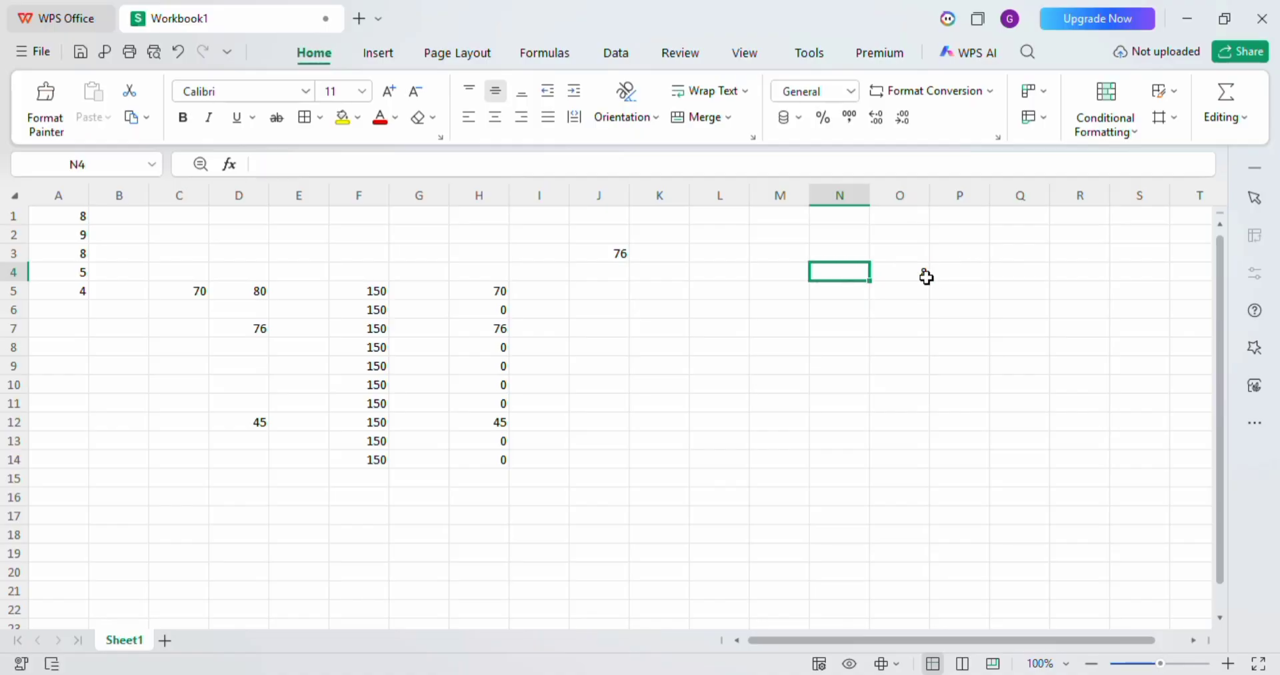
{"action": "left_click", "coordinate": [903, 274]}
{"action": "left_click_drag", "start_coordinate": [929, 281], "coordinate": [928, 520]}
Examine the formulas in the filled cells of column O, from O17 up to O4.
{"action": "left_click_drag", "start_coordinate": [1119, 439], "coordinate": [899, 514]}
{"action": "left_click", "coordinate": [899, 514]}
{"action": "key", "text": "Up"}
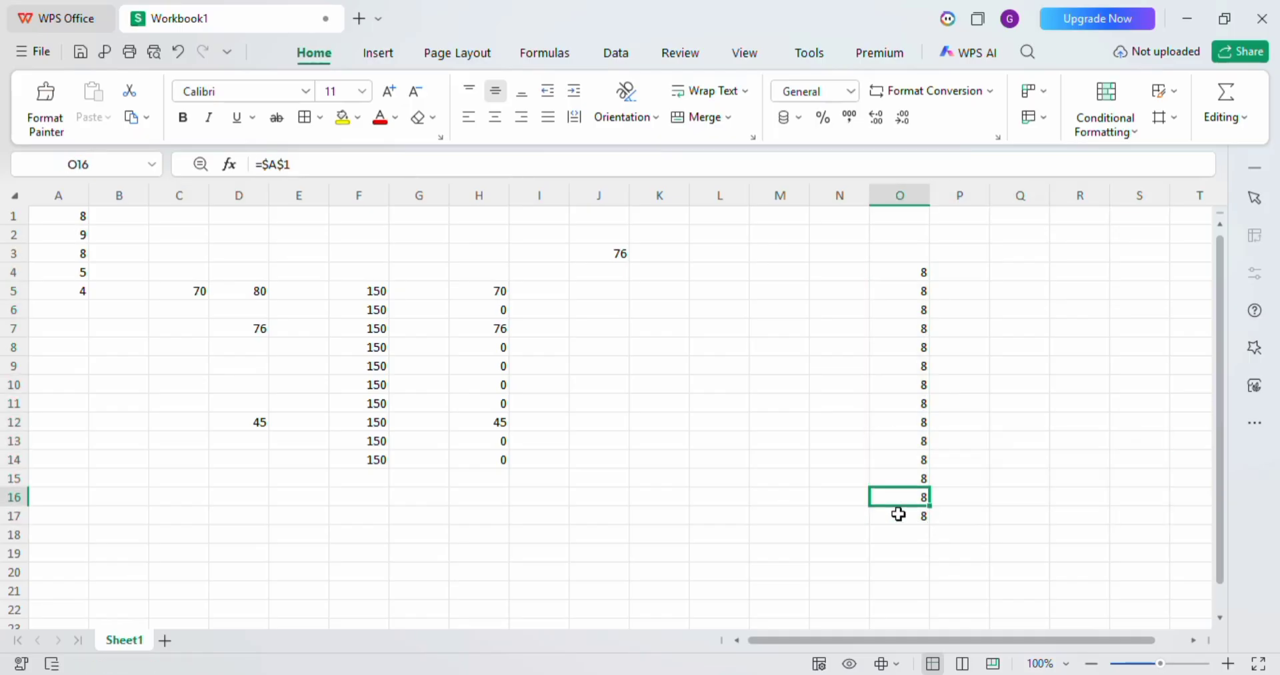
{"action": "key", "text": "Up"}
{"action": "key", "text": "Up"}
{"action": "key", "text": "Up"}
{"action": "key", "text": "Up"}
{"action": "key", "text": "Up"}
{"action": "key", "text": "Up"}
{"action": "key", "text": "Up"}
{"action": "key", "text": "Up"}
{"action": "key", "text": "Up"}
{"action": "key", "text": "Up"}
{"action": "key", "text": "Up"}
{"action": "key", "text": "Up"}
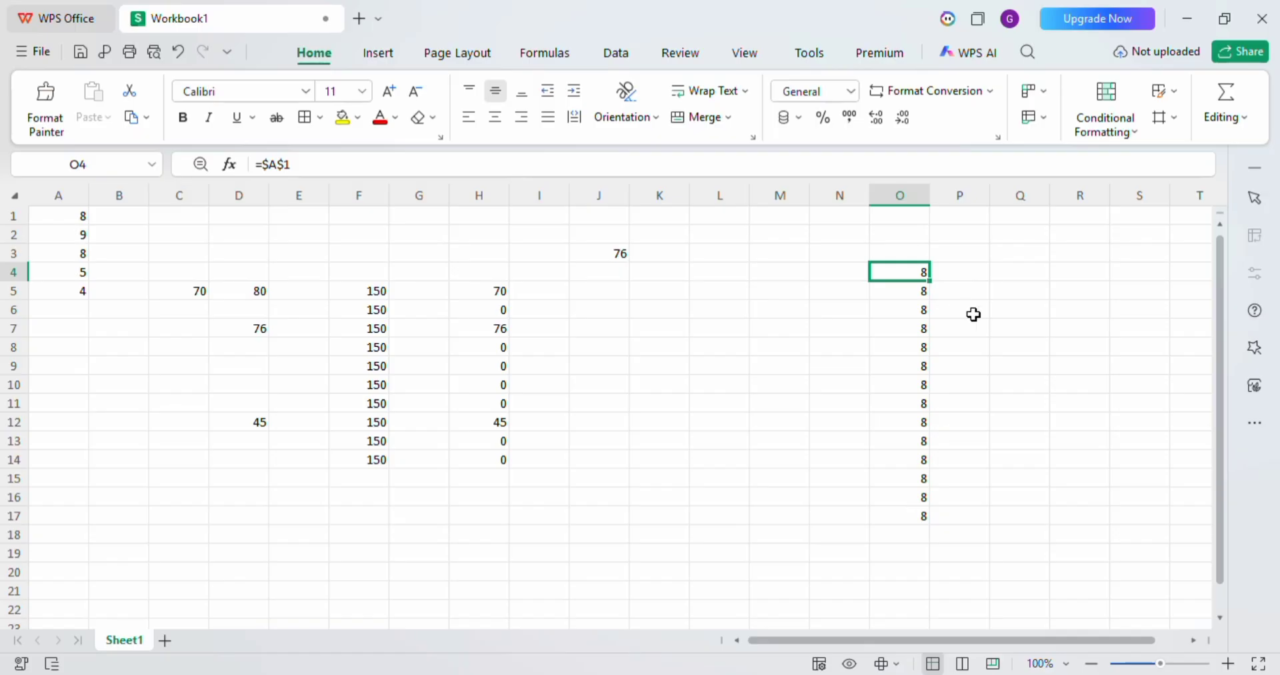
Copy the formula in cell O4 and paste it into cell I2.
{"action": "key", "text": "ctrl+c"}
{"action": "left_click", "coordinate": [537, 236]}
{"action": "key", "text": "ctrl+v"}
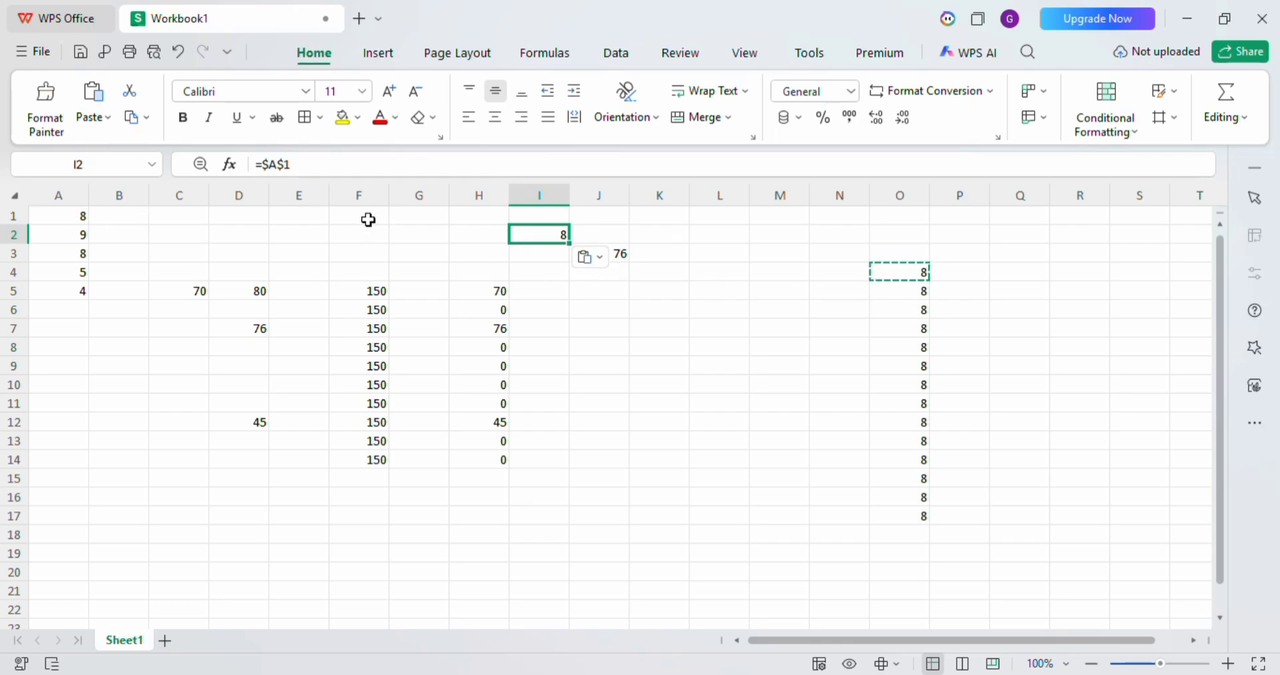
Change the absolute reference in cell I2 to a mixed reference with only the column locked, =$A1.
{"action": "double_click", "coordinate": [285, 166]}
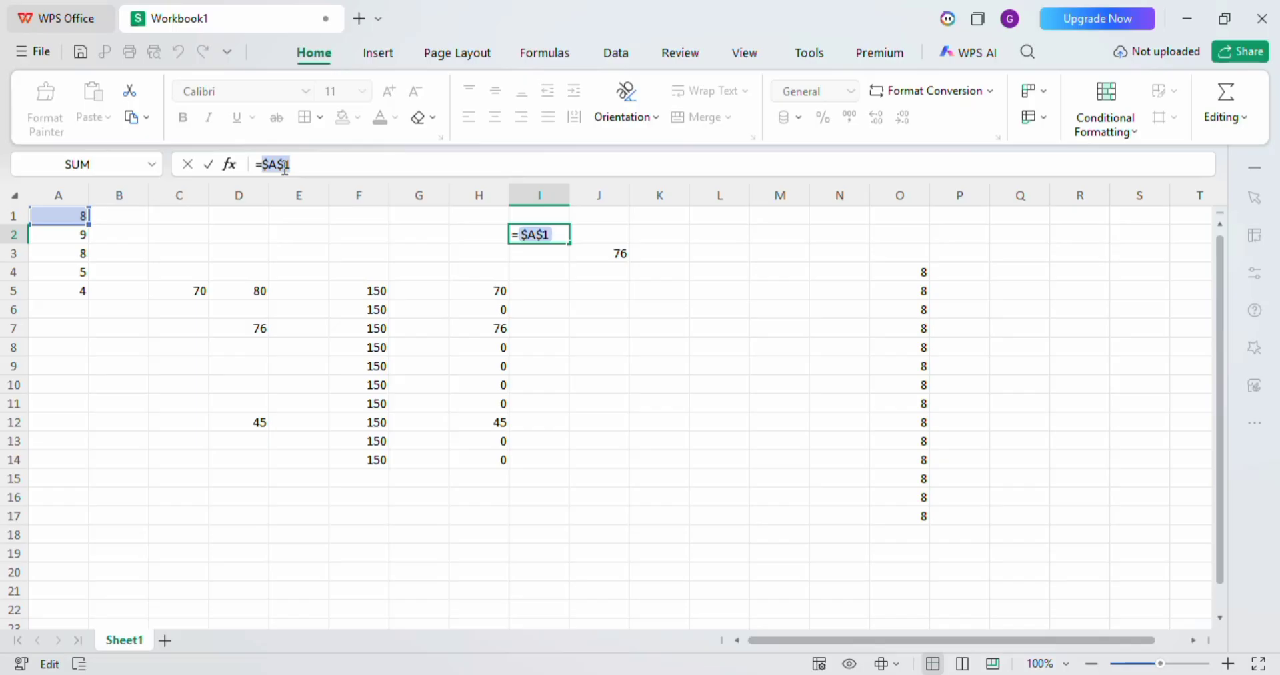
{"action": "key", "text": "F4"}
{"action": "key", "text": "F4"}
{"action": "key", "text": "Return"}
{"action": "left_click", "coordinate": [546, 238]}
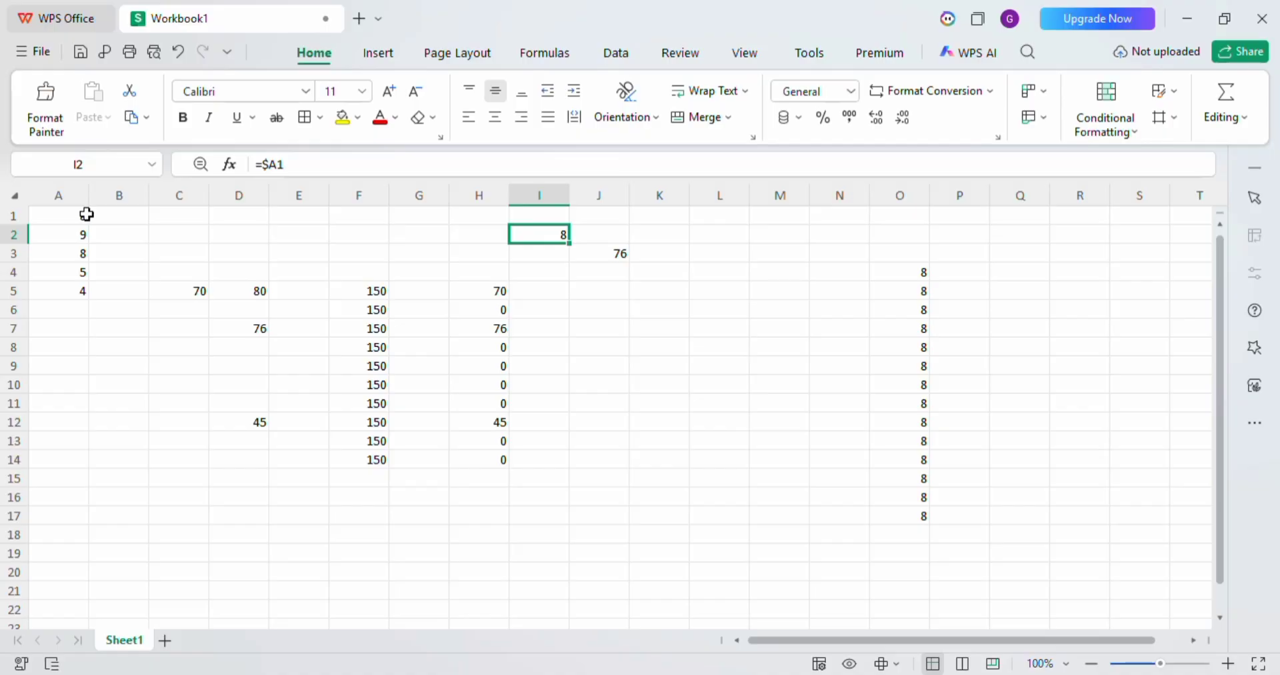
Enter the values 6, 4, 7 and 8 across row 1 in cells B1 through E1.
{"action": "left_click", "coordinate": [117, 215]}
{"action": "type", "text": "6"}
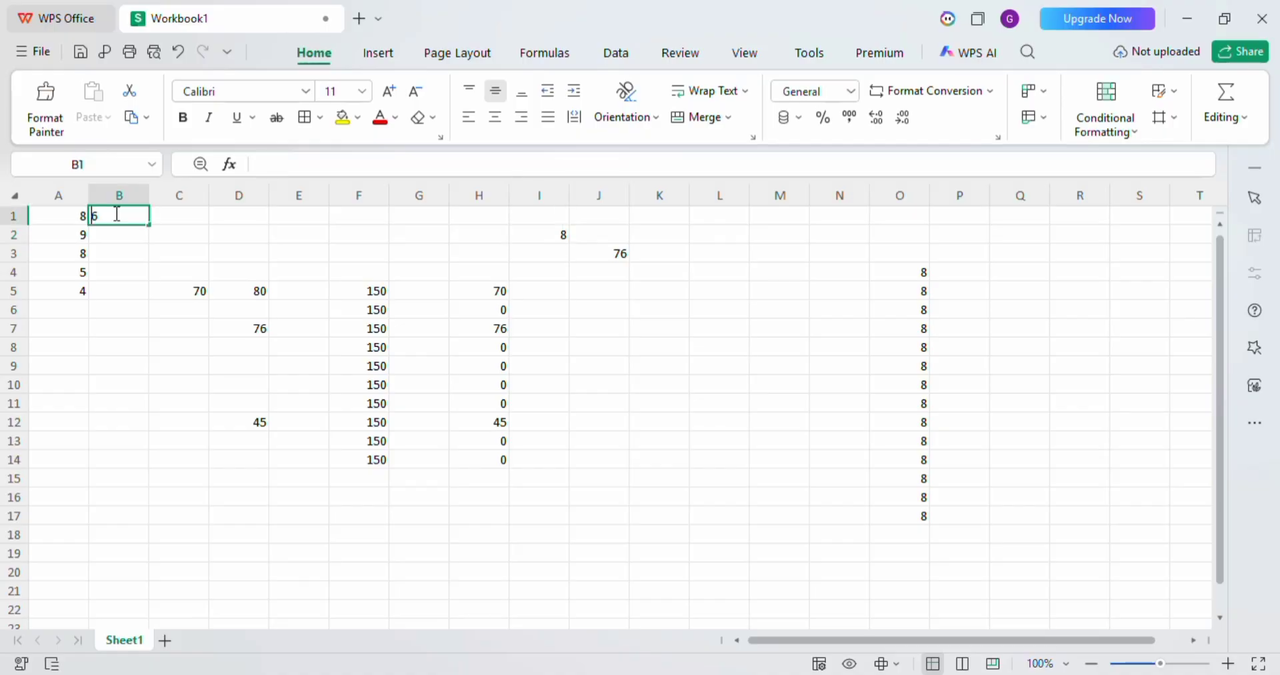
{"action": "key", "text": "Tab"}
{"action": "type", "text": "4"}
{"action": "key", "text": "Tab"}
{"action": "type", "text": "7"}
{"action": "key", "text": "Tab"}
{"action": "type", "text": "8"}
{"action": "key", "text": "Tab"}
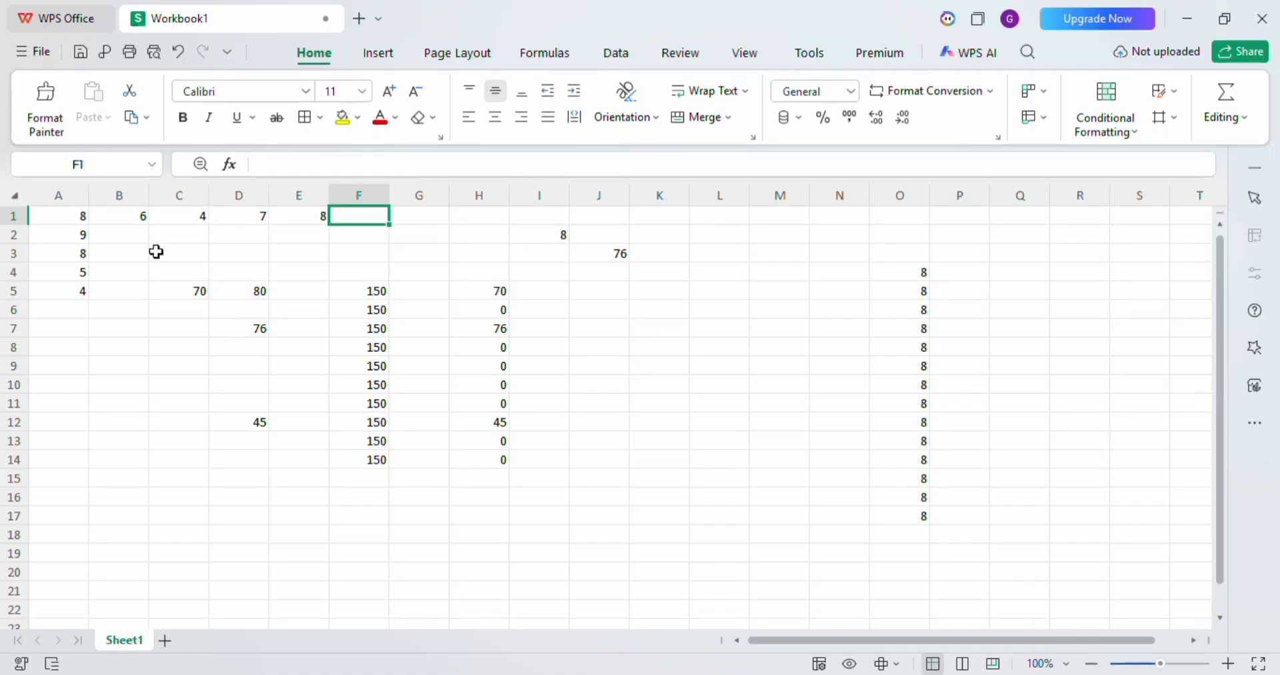
Fill the =$A1 formula from I2 down column I and across the neighbouring columns to cover the range I2:M14.
{"action": "left_click", "coordinate": [566, 238]}
{"action": "left_click_drag", "start_coordinate": [567, 251], "coordinate": [569, 344]}
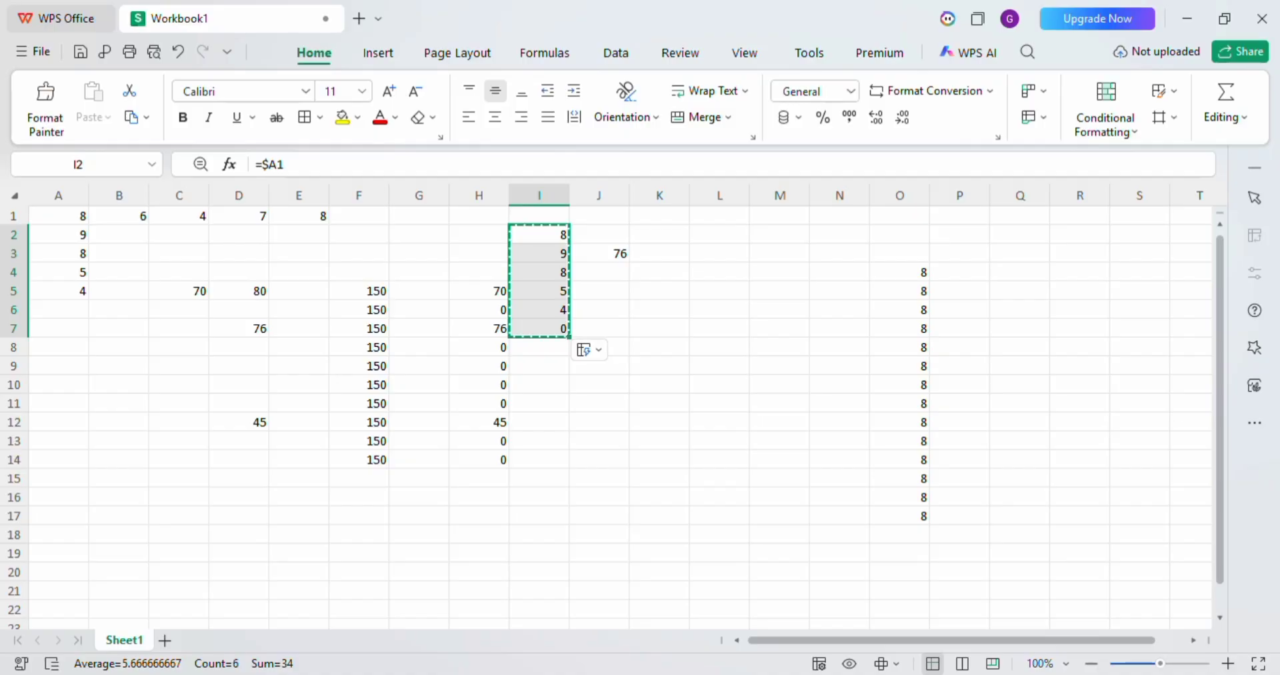
{"action": "left_click", "coordinate": [609, 232]}
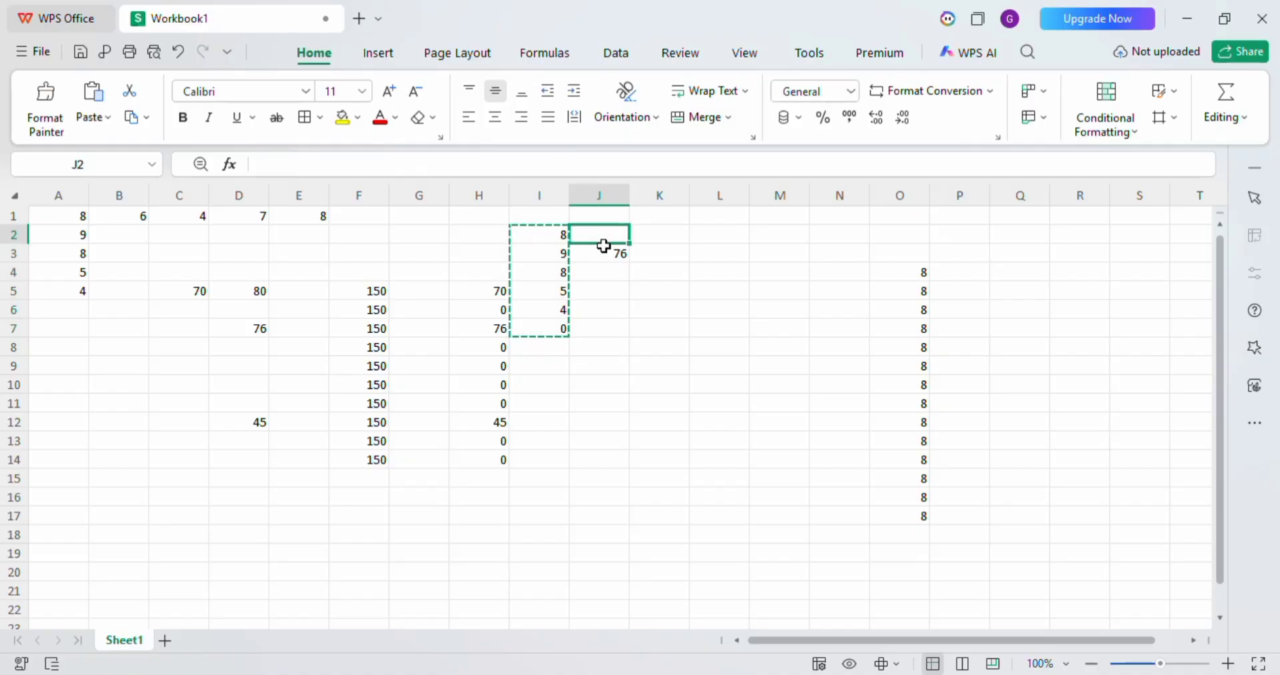
{"action": "left_click", "coordinate": [548, 312]}
{"action": "mouse_move", "coordinate": [537, 238]}
{"action": "left_mouse_down"}
{"action": "mouse_move", "coordinate": [543, 329]}
{"action": "mouse_move", "coordinate": [619, 331]}
{"action": "left_mouse_up"}
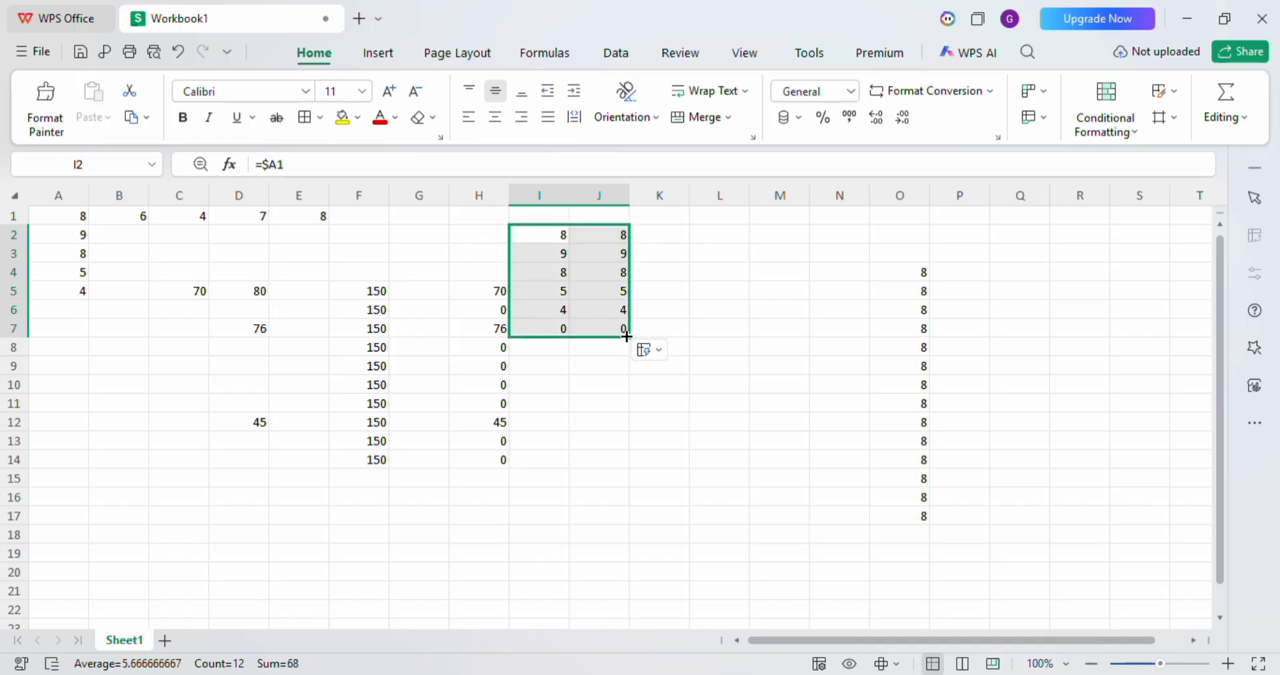
{"action": "left_click_drag", "start_coordinate": [629, 336], "coordinate": [819, 462]}
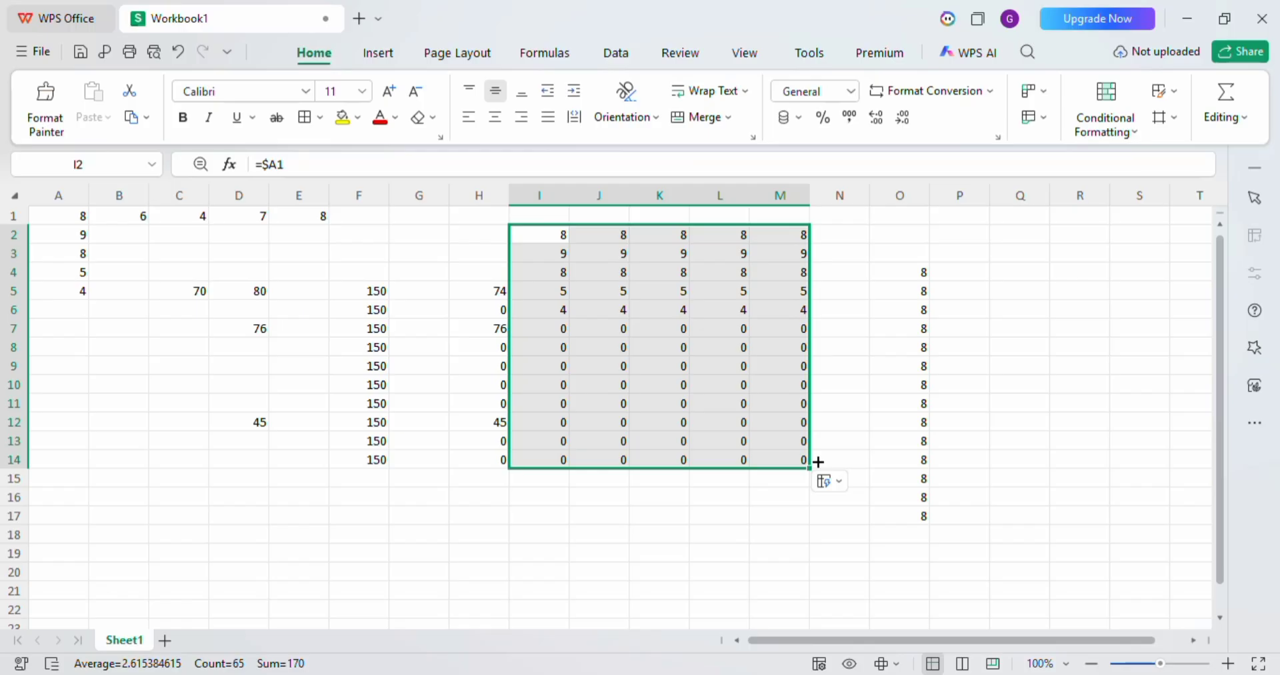
Enter the mixed reference =A$1 with only the row locked in cell E17 and fill it across the range E17:I21.
{"action": "double_click", "coordinate": [275, 164]}
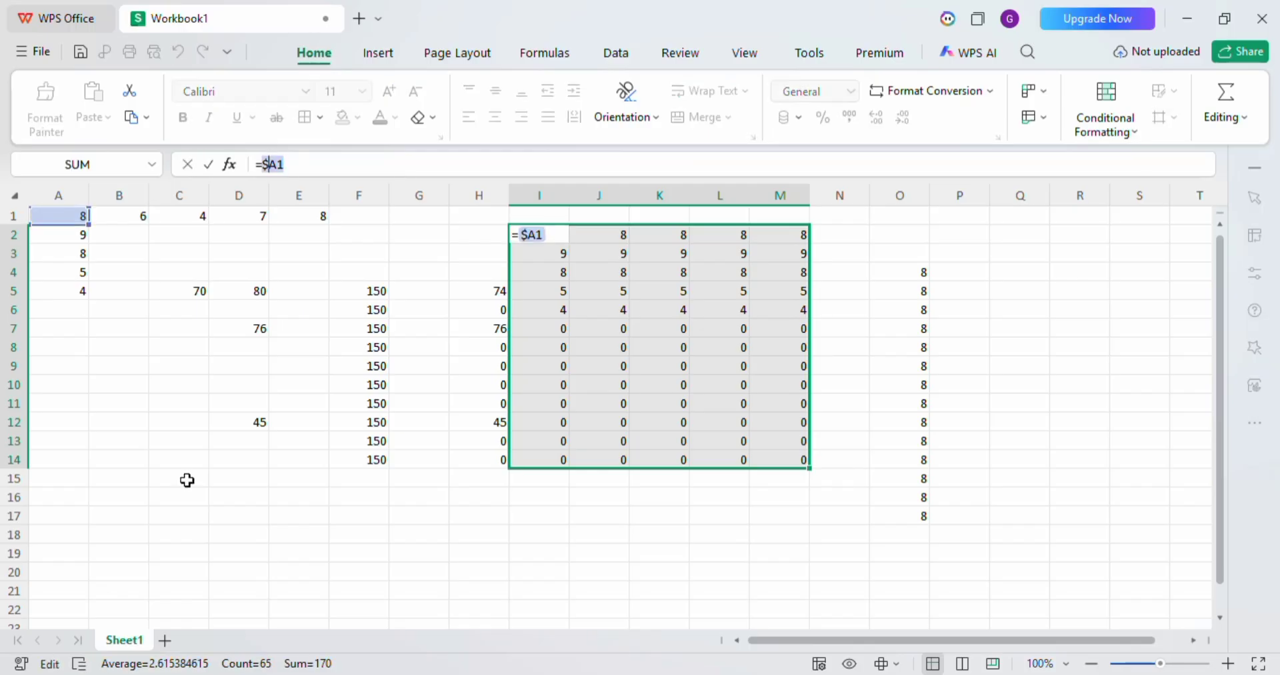
{"action": "key", "text": "Escape"}
{"action": "left_click", "coordinate": [325, 511]}
{"action": "type", "text": "="}
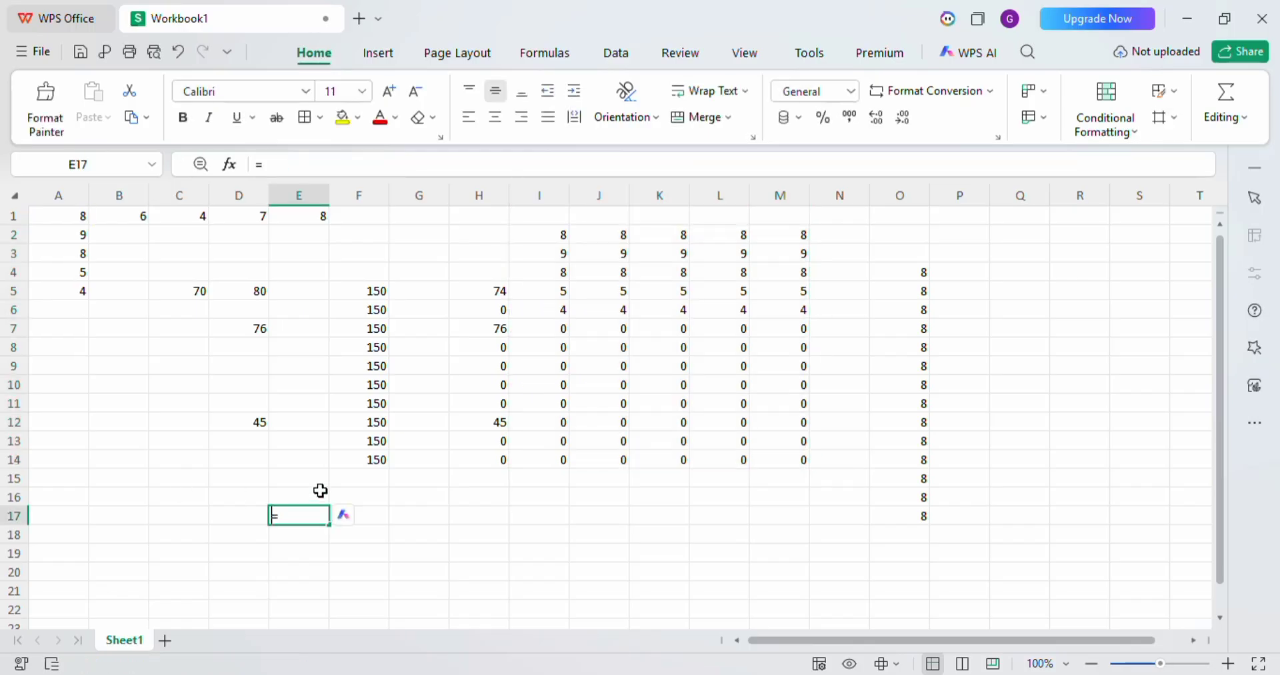
{"action": "left_click", "coordinate": [87, 212]}
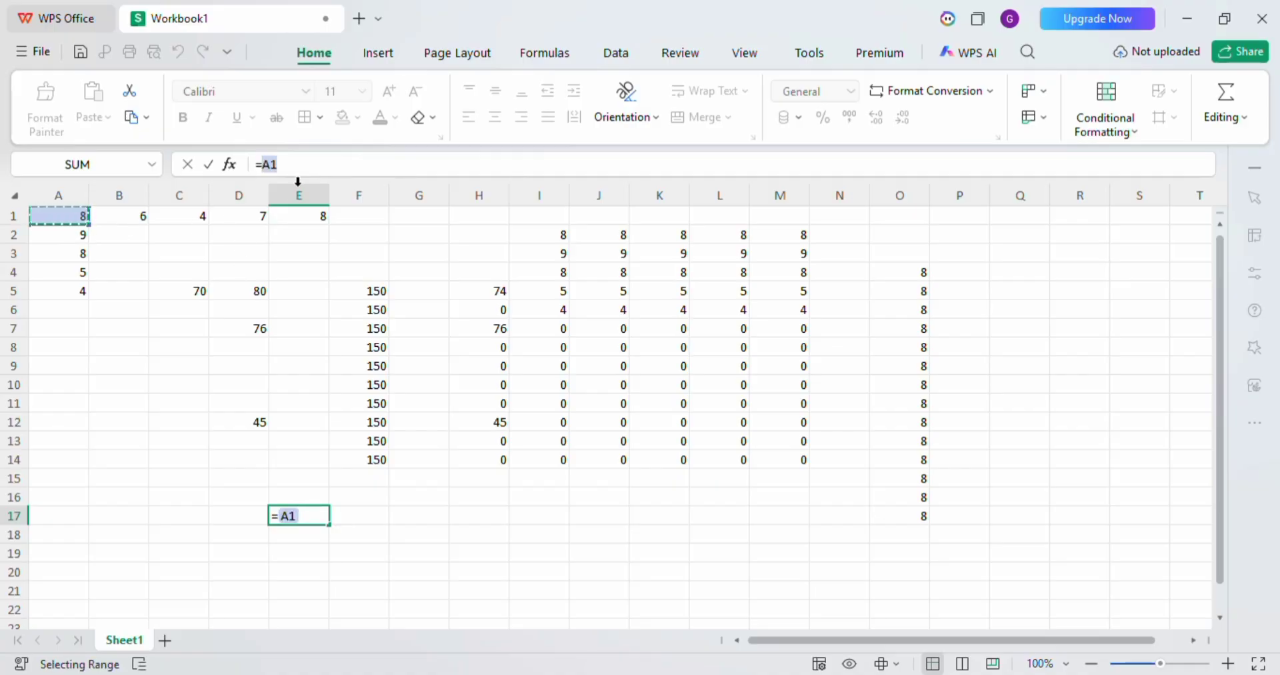
{"action": "left_click", "coordinate": [272, 164]}
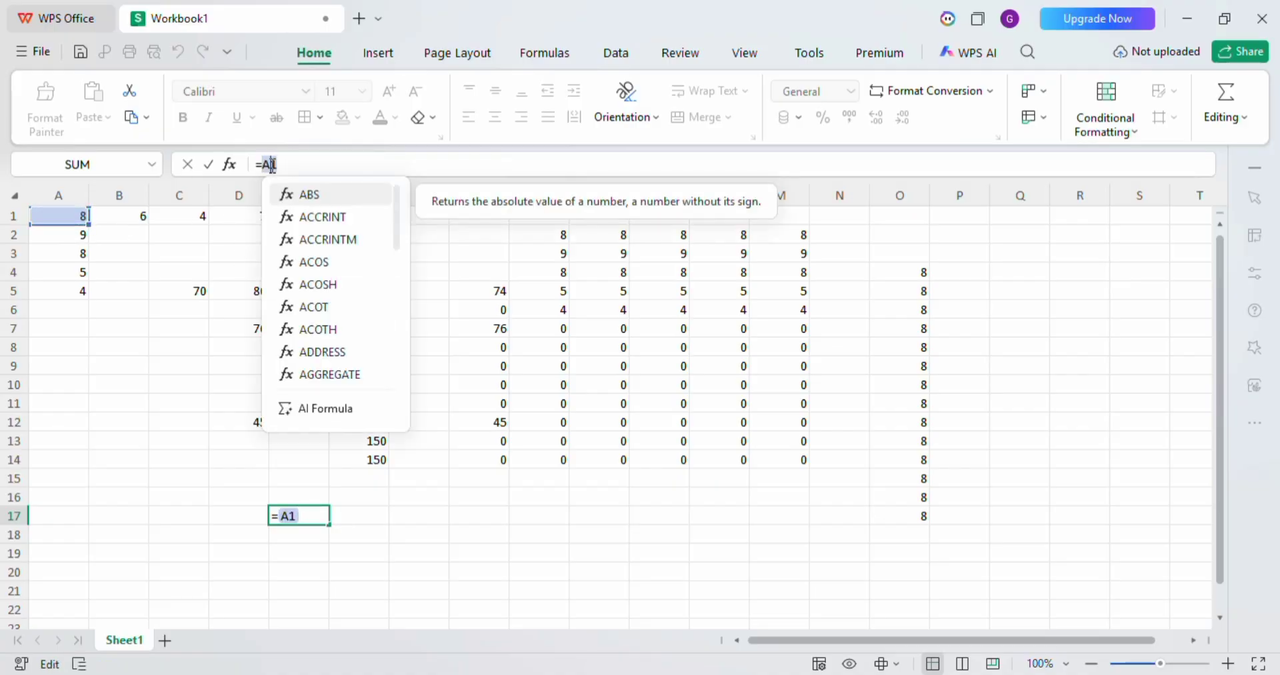
{"action": "key", "text": "Escape"}
{"action": "key", "text": "Return"}
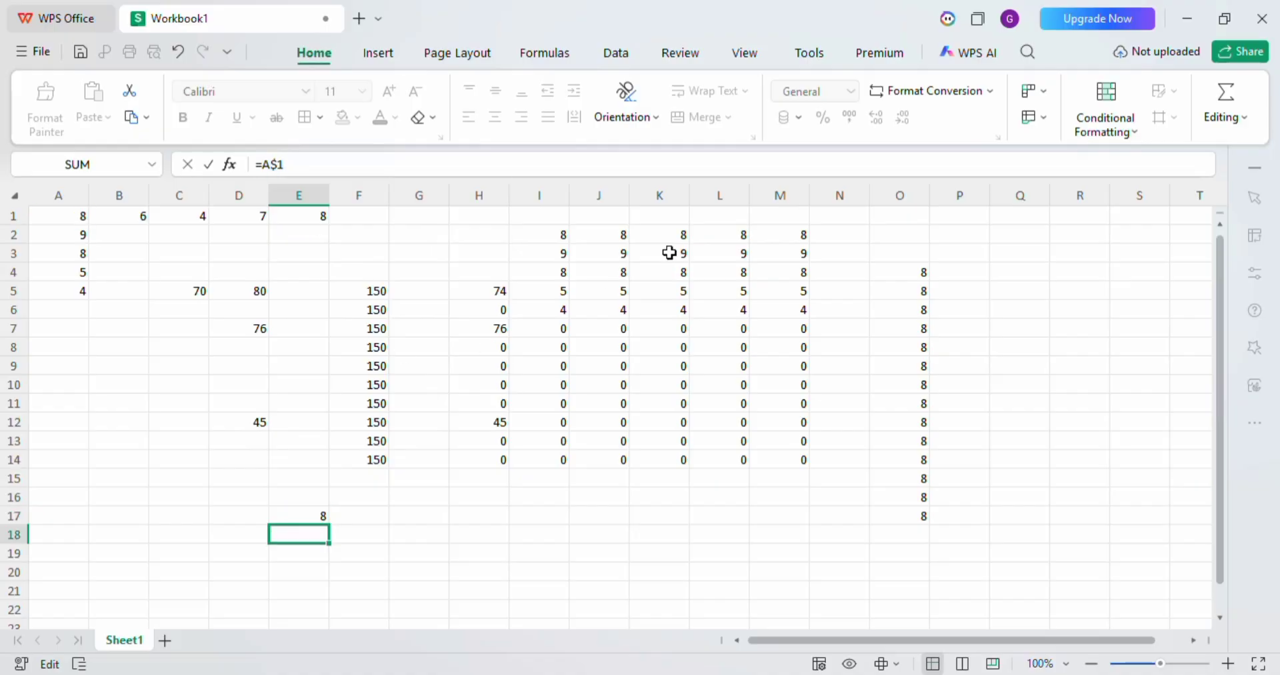
{"action": "left_click_drag", "start_coordinate": [317, 512], "coordinate": [323, 608]}
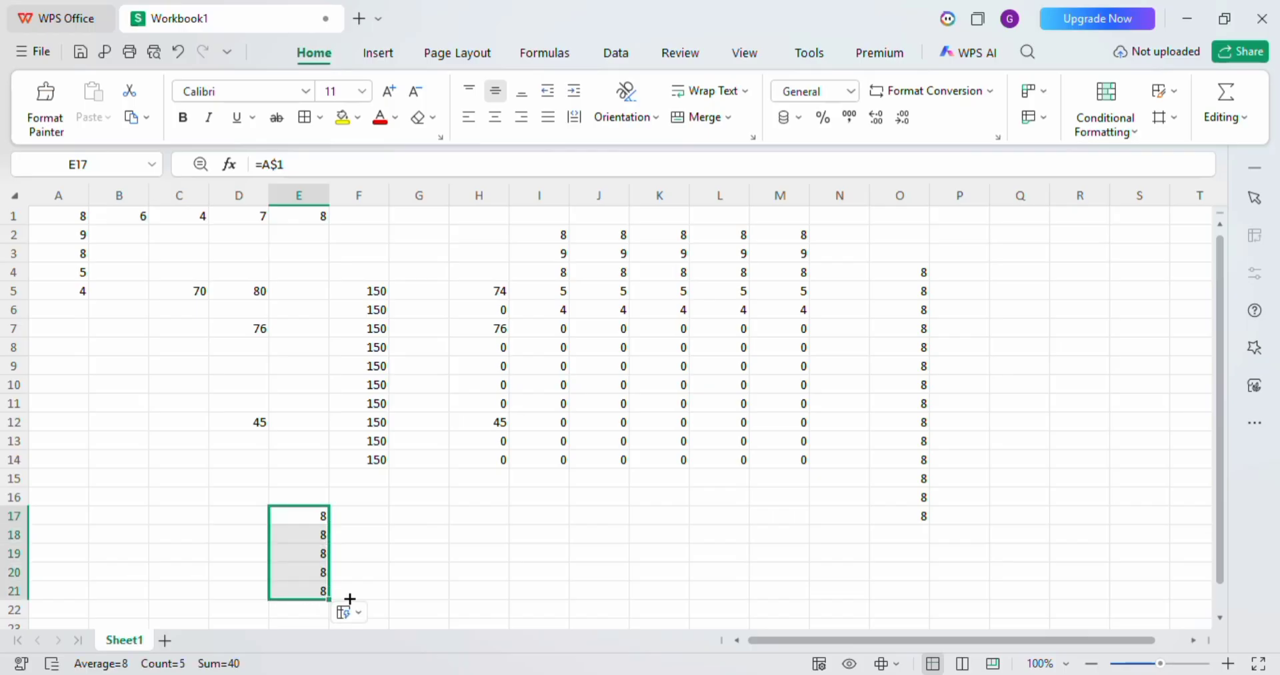
{"action": "left_click_drag", "start_coordinate": [329, 598], "coordinate": [564, 579]}
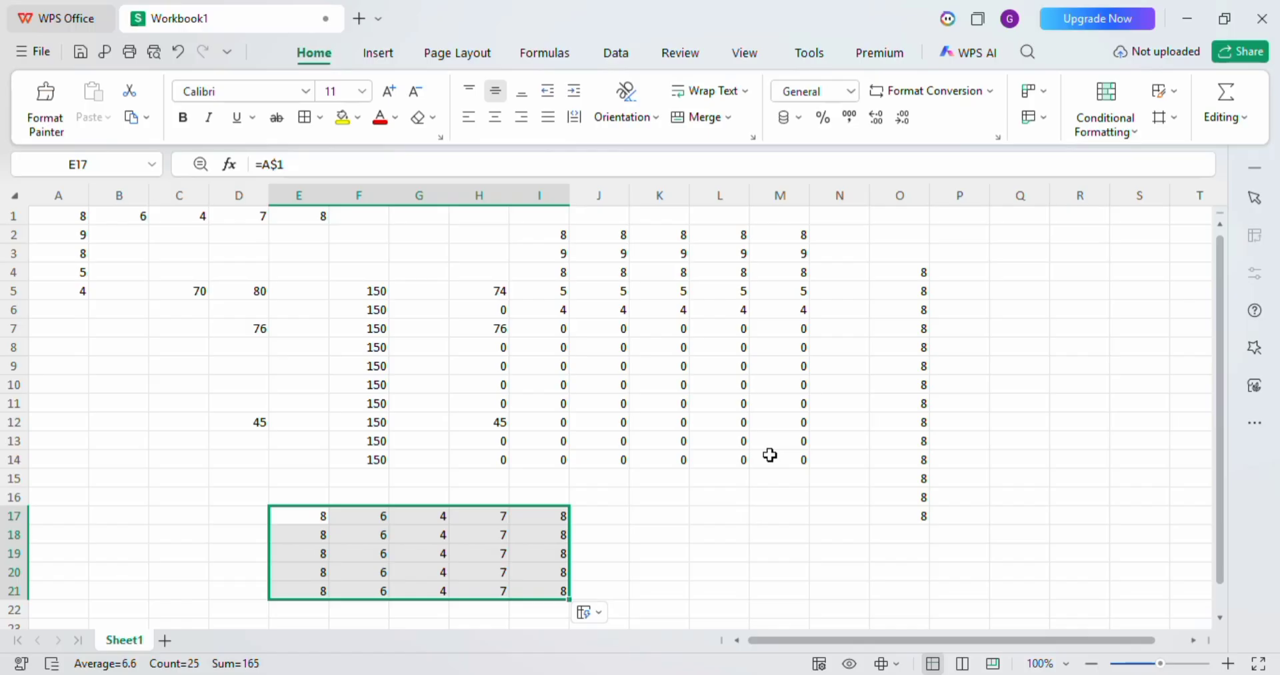
Enter the relative reference formula =A1 in cell R6.
{"action": "left_click", "coordinate": [1062, 304]}
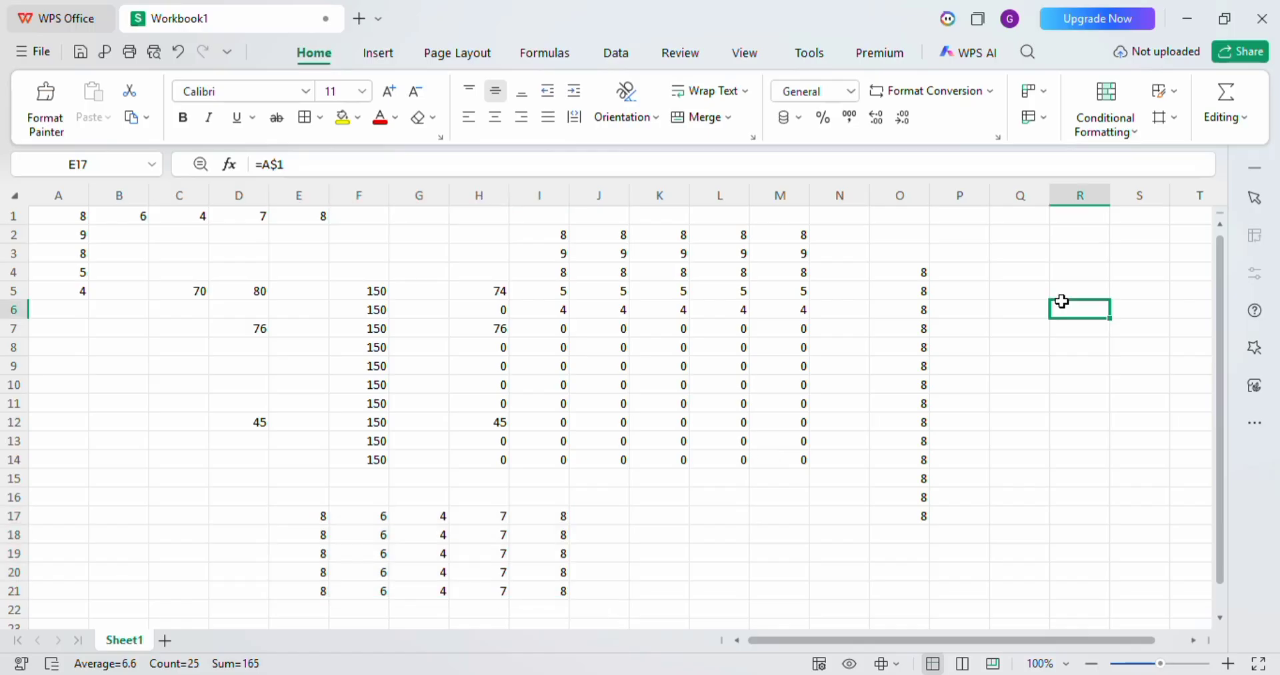
{"action": "type", "text": "="}
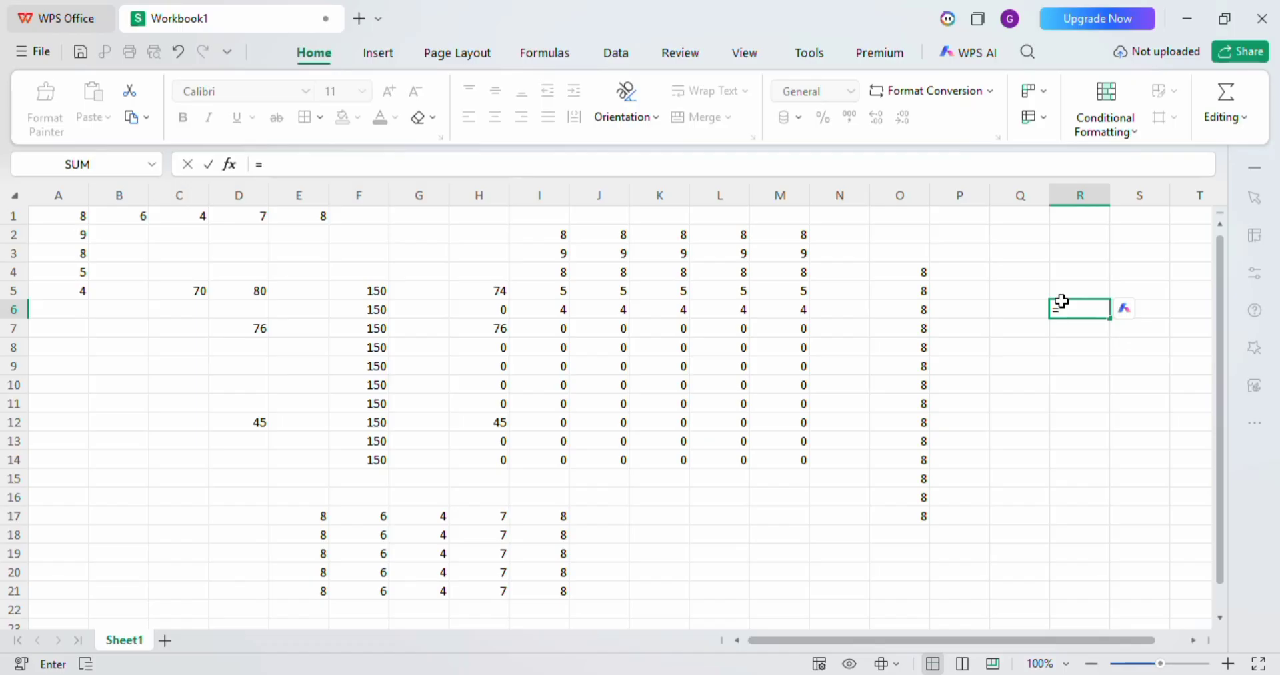
{"action": "type", "text": "A"}
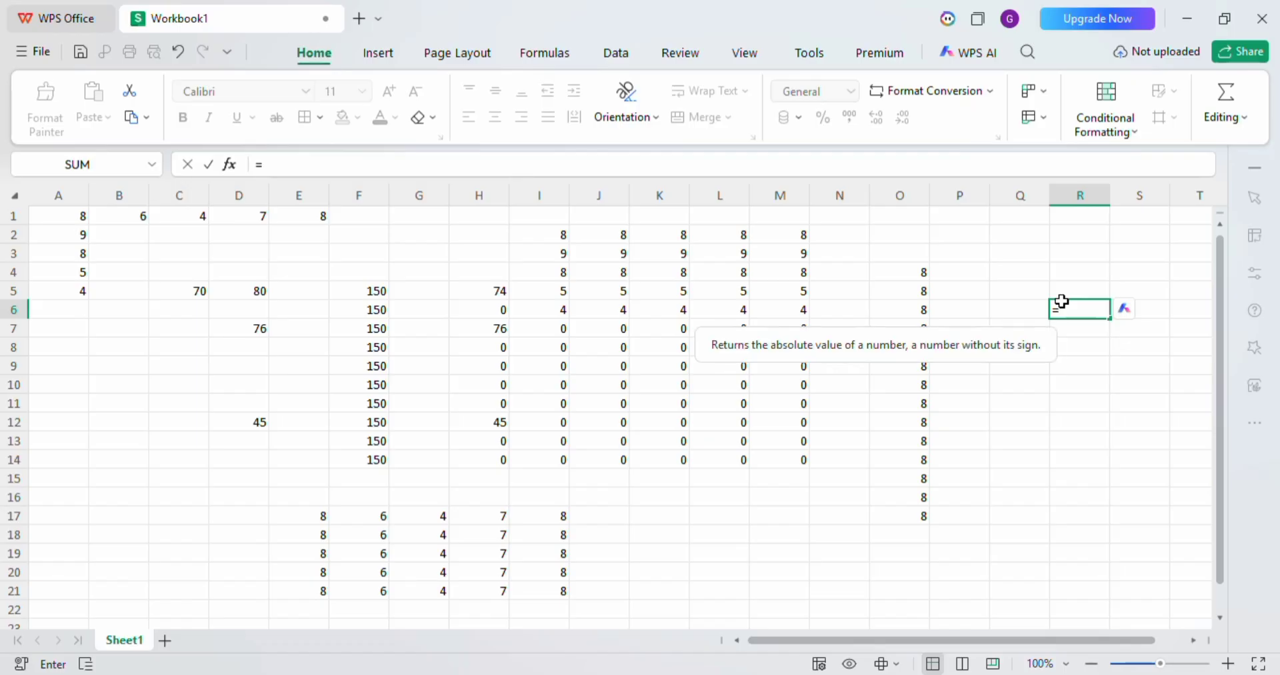
{"action": "type", "text": "1"}
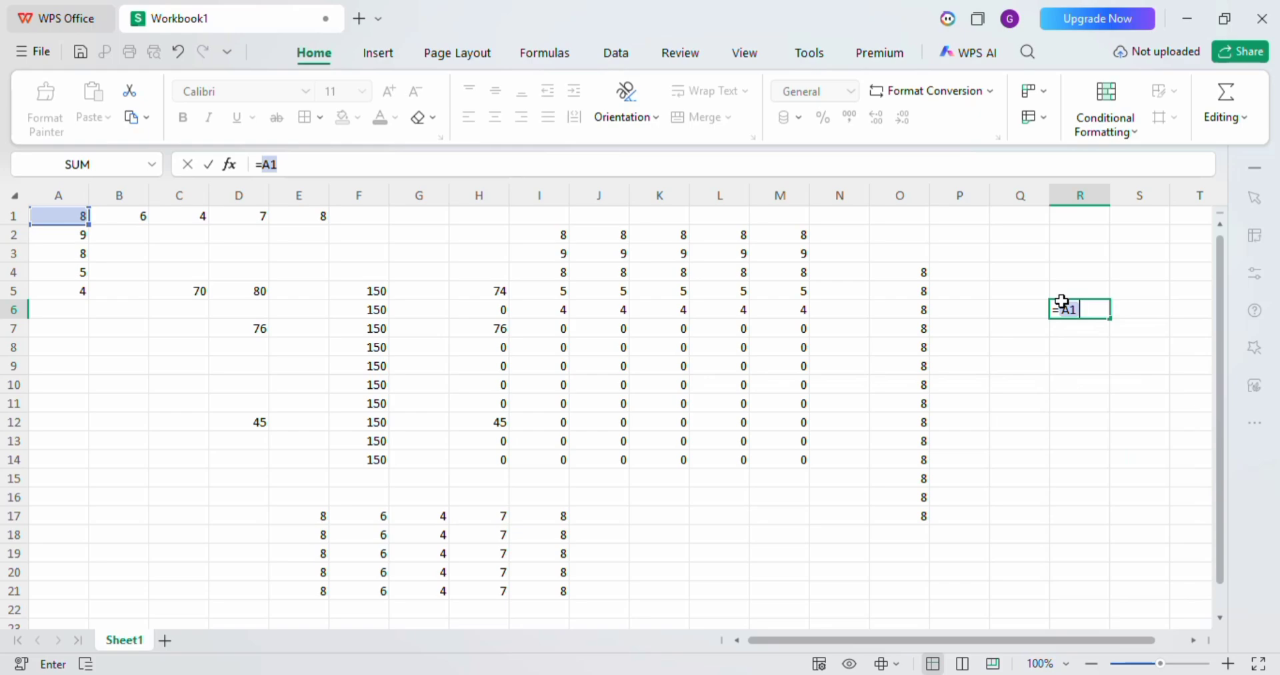
{"action": "key", "text": "Return"}
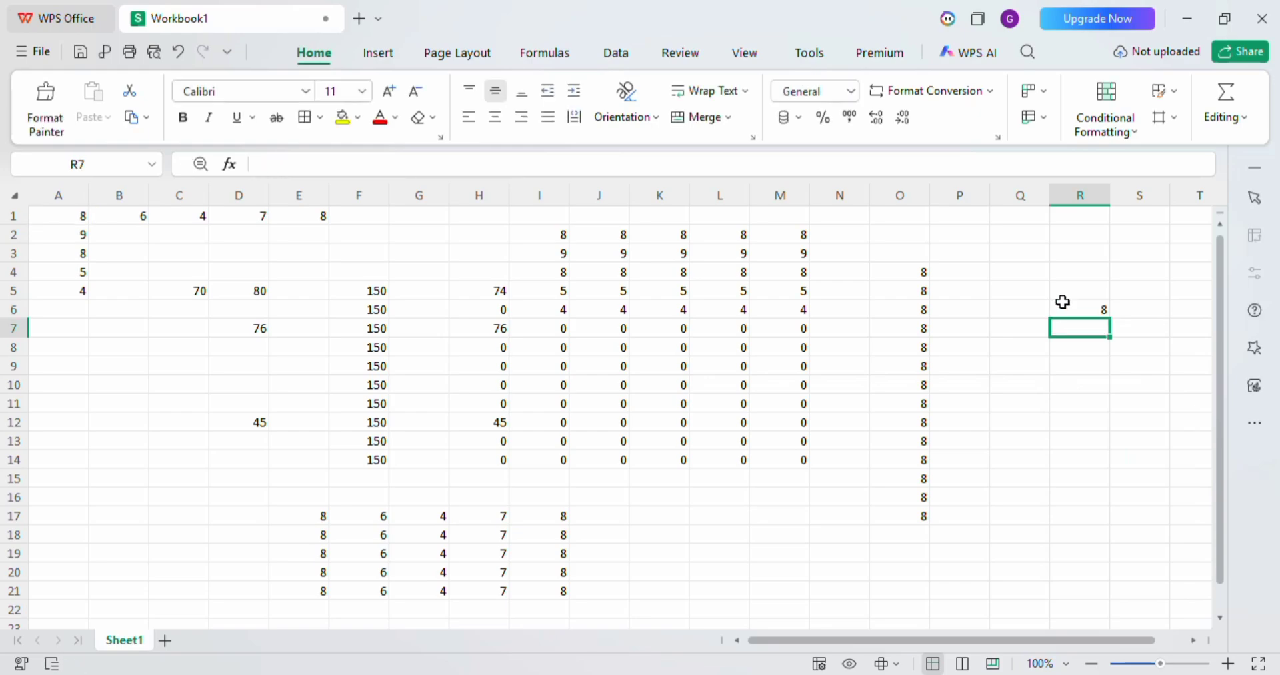
Cycle the A1 reference in cell R6 repeatedly through its absolute, mixed and relative forms.
{"action": "left_click", "coordinate": [1063, 303]}
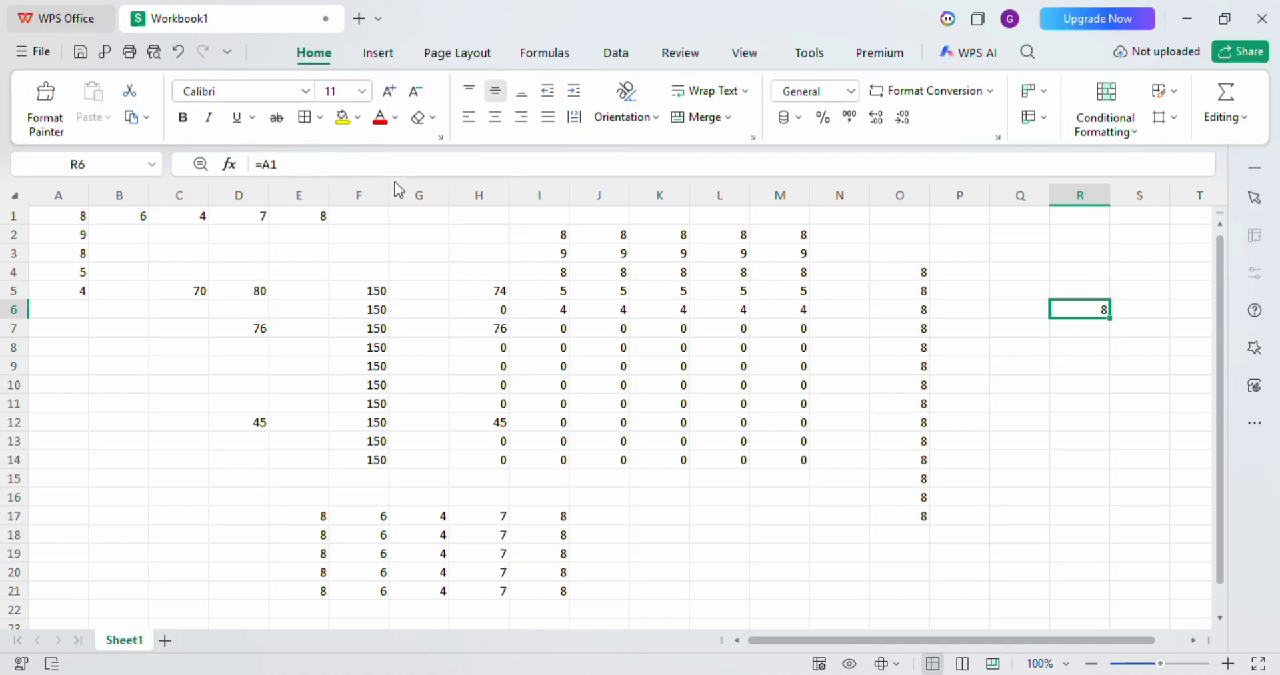
{"action": "double_click", "coordinate": [1067, 308]}
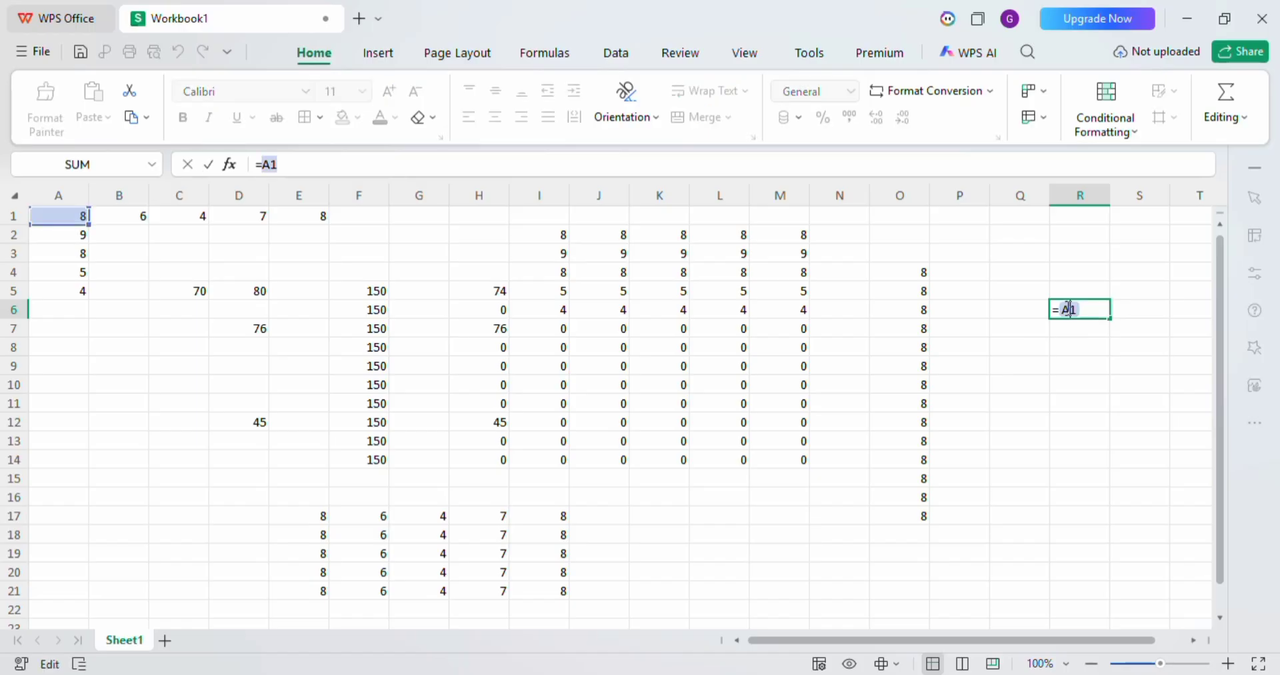
{"action": "key", "text": "F4"}
{"action": "key", "text": "F4"}
{"action": "key", "text": "F4"}
{"action": "key", "text": "F4"}
{"action": "key", "text": "F4"}
{"action": "key", "text": "F4"}
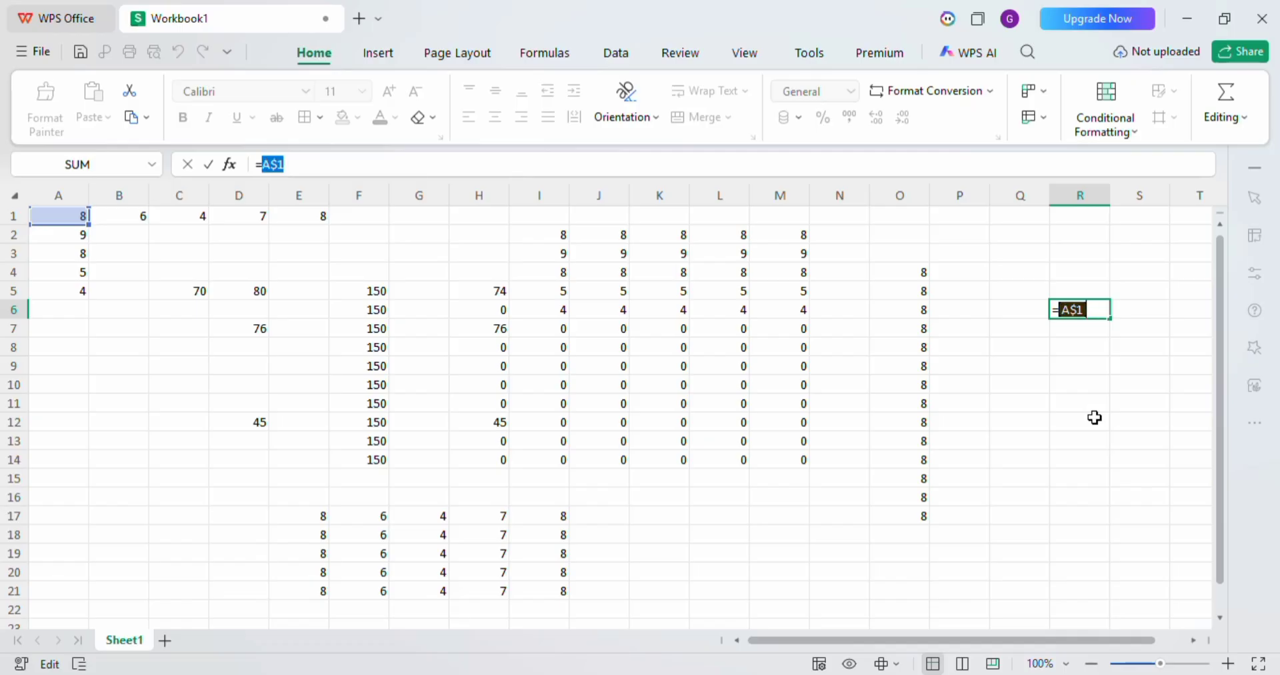
{"action": "key", "text": "F4"}
{"action": "key", "text": "F4"}
{"action": "key", "text": "F4"}
{"action": "key", "text": "F4"}
Replace the reference in cell R6 with Q1 and leave the cell.
{"action": "left_click", "coordinate": [1046, 405]}
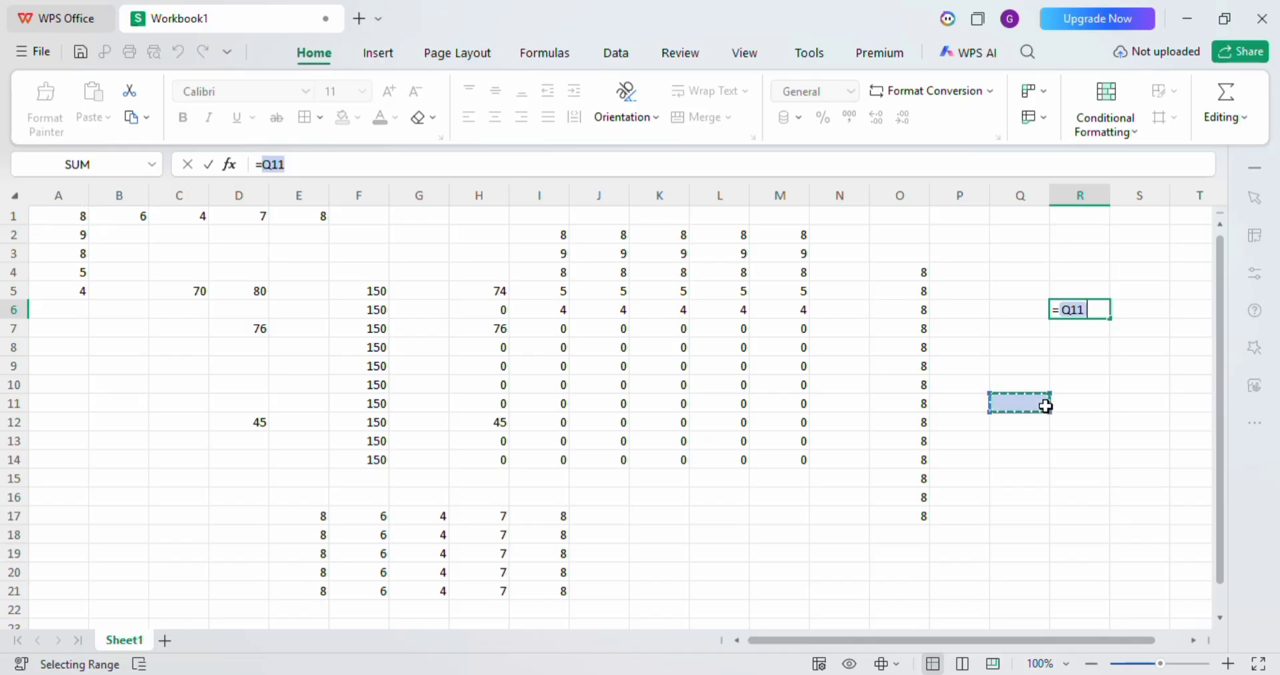
{"action": "key", "text": "BackSpace"}
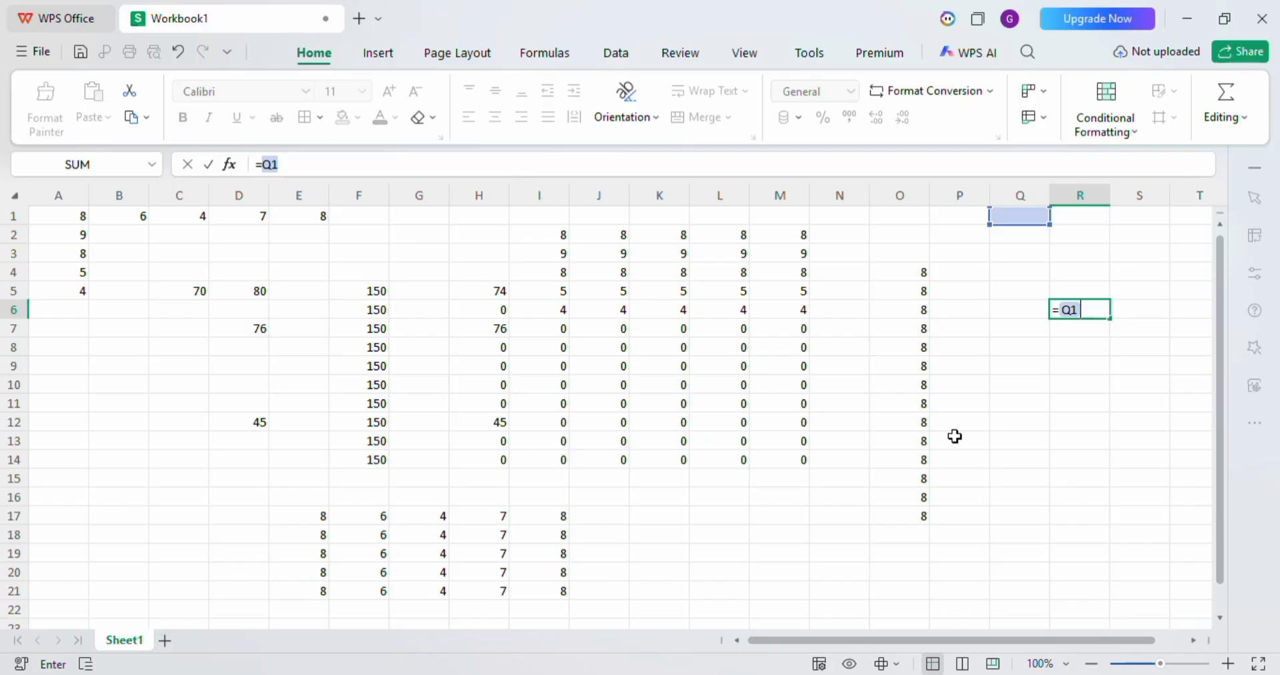
{"action": "left_click", "coordinate": [1053, 425]}
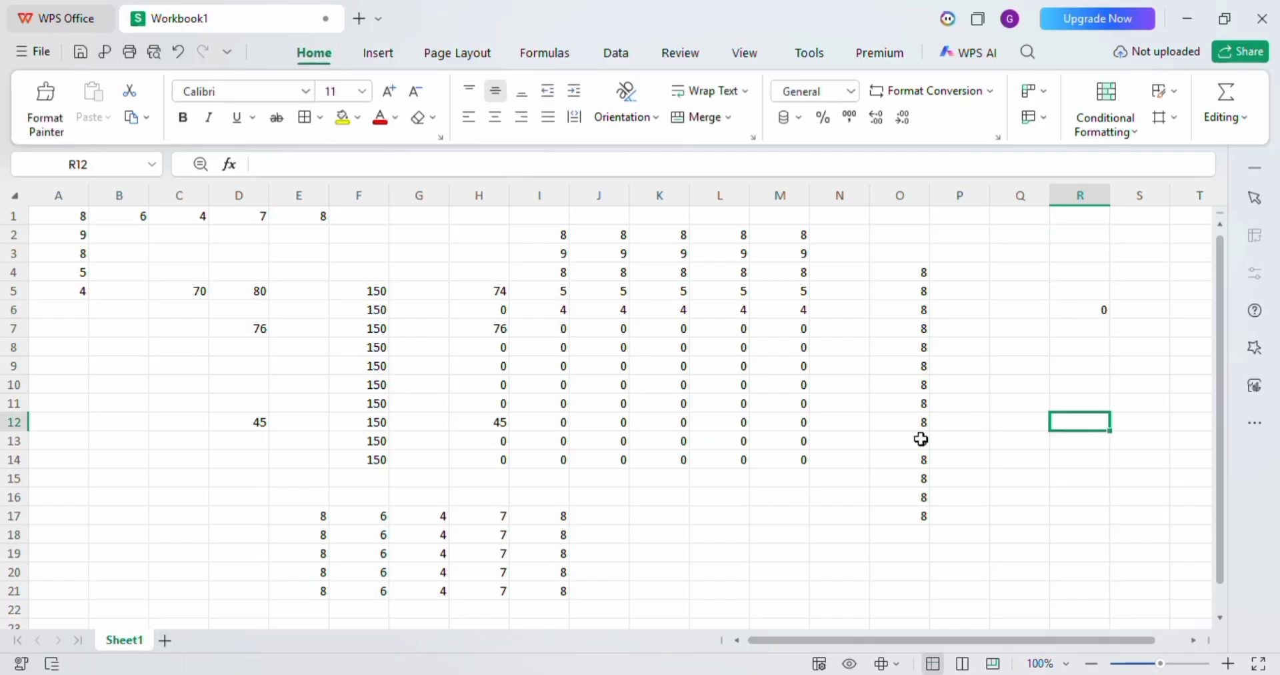
Add a new sheet to the workbook and enter the heading PRICE in cell C2.
{"action": "left_click", "coordinate": [165, 641]}
{"action": "left_click", "coordinate": [164, 232]}
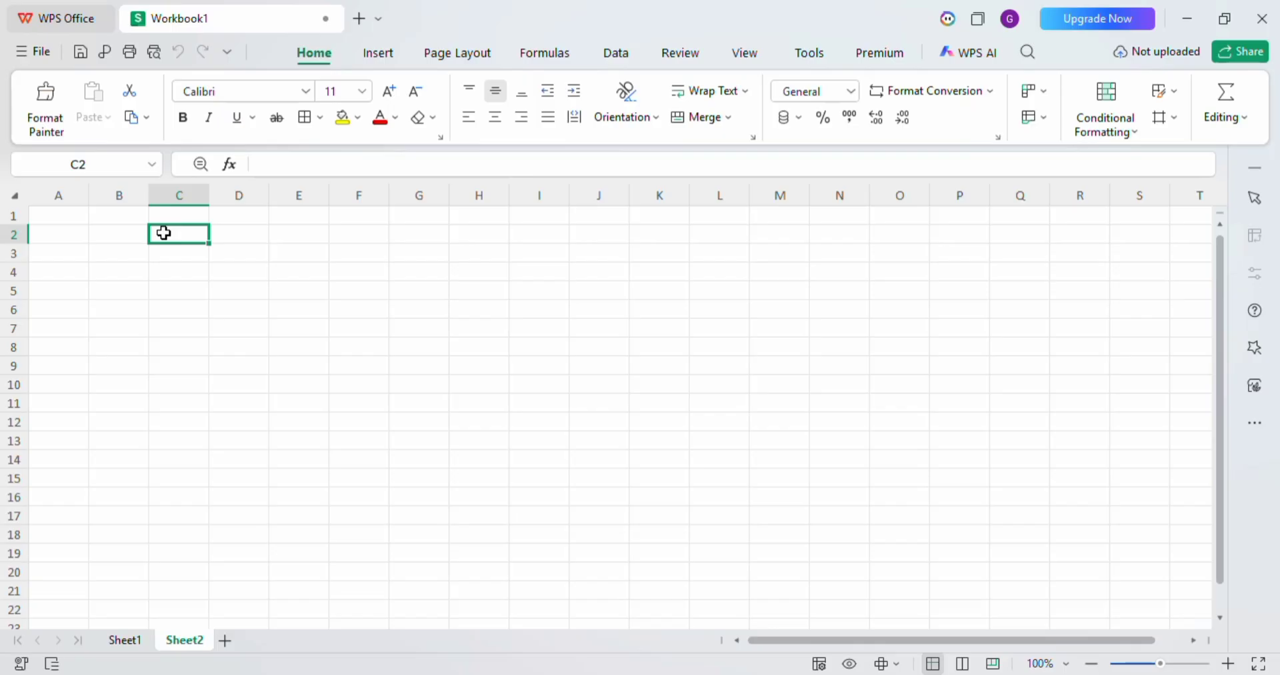
{"action": "type", "text": "PRICE"}
{"action": "key", "text": "Return"}
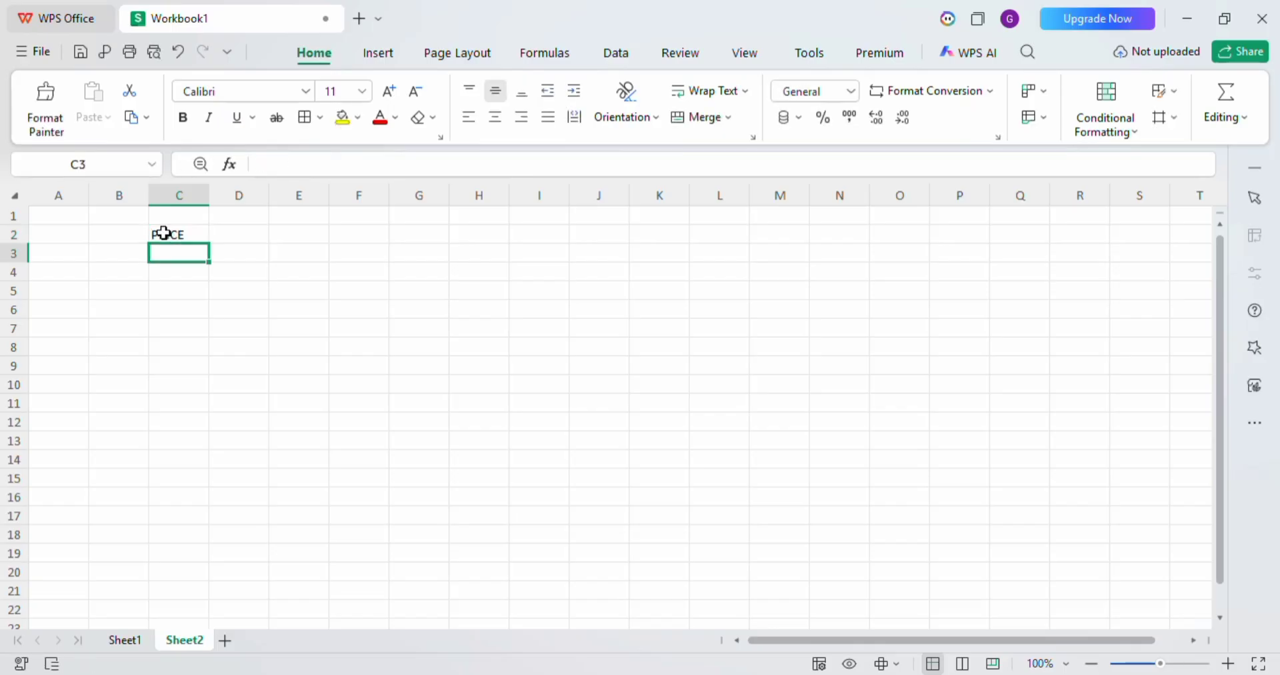
Enter the prices 60, 43, 54, 67, 34, 22 and 24 below the PRICE heading in cells C3 through C9.
{"action": "type", "text": "60"}
{"action": "key", "text": "Return"}
{"action": "type", "text": "43"}
{"action": "key", "text": "Return"}
{"action": "type", "text": "54"}
{"action": "key", "text": "Return"}
{"action": "type", "text": "6"}
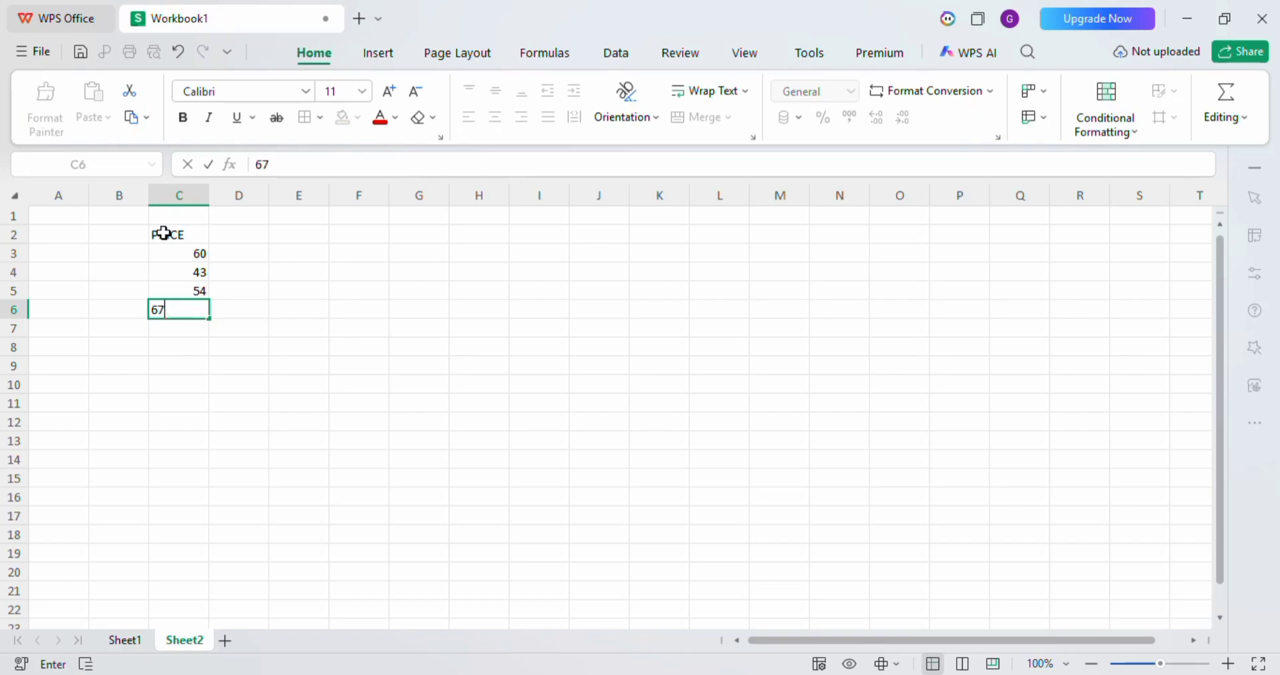
{"action": "type", "text": "7"}
{"action": "key", "text": "Return"}
{"action": "type", "text": "34"}
{"action": "key", "text": "Return"}
{"action": "type", "text": "2224"}
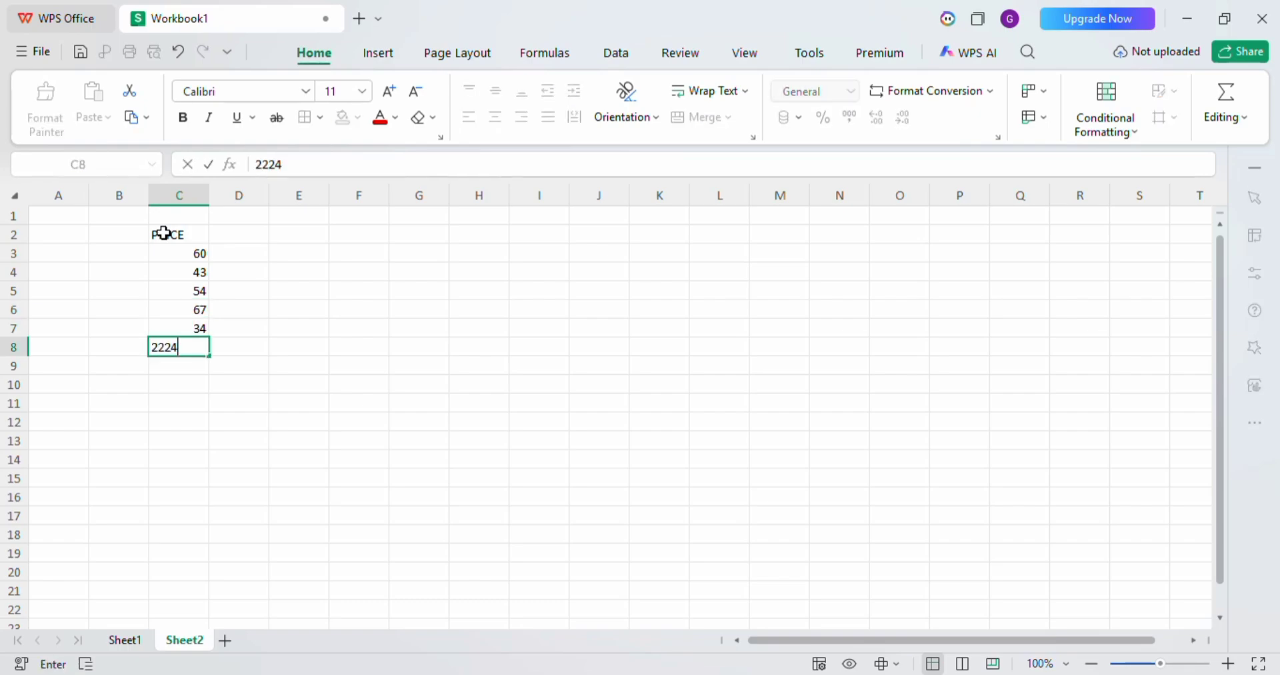
{"action": "key", "text": "BackSpace"}
{"action": "key", "text": "BackSpace"}
{"action": "key", "text": "Return"}
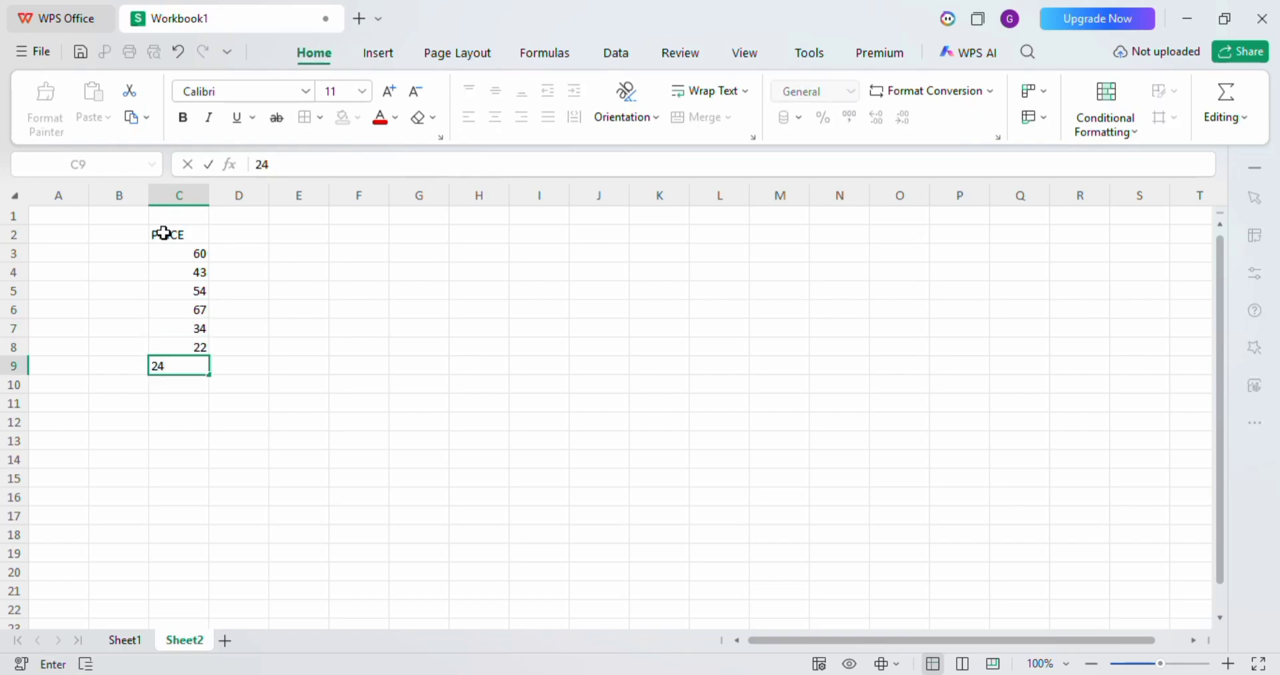
{"action": "type", "text": "24"}
{"action": "key", "text": "Return"}
{"action": "left_click", "coordinate": [248, 234]}
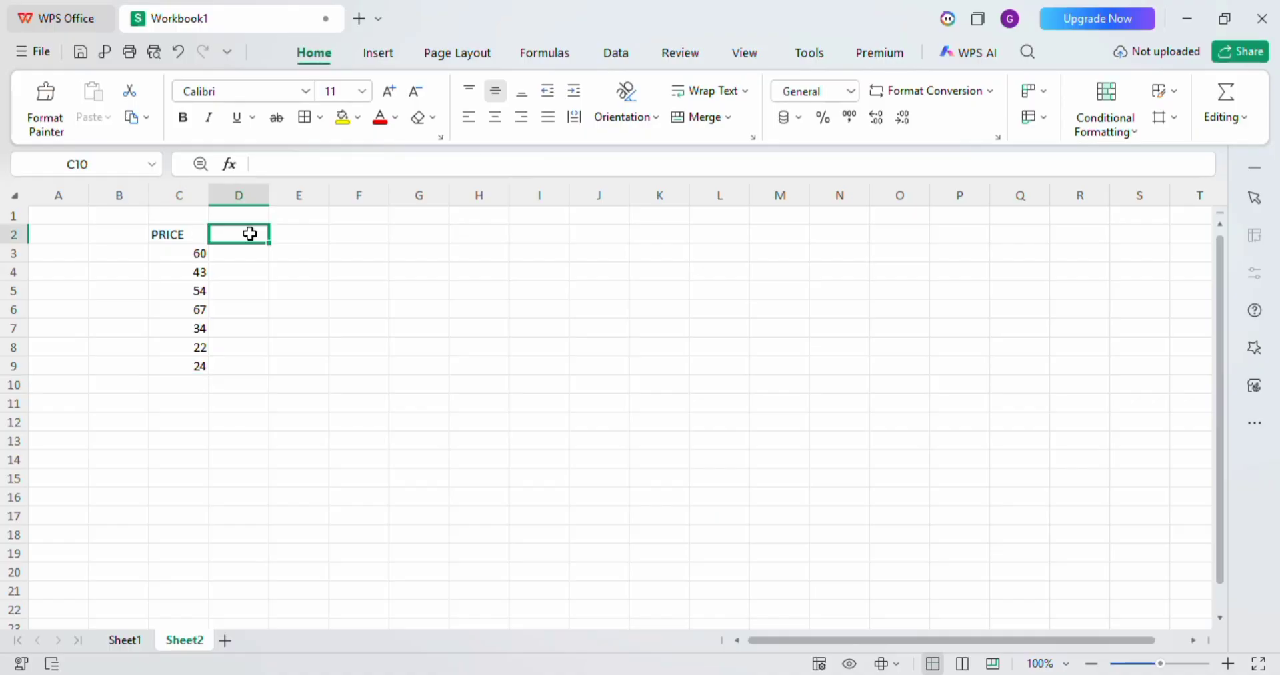
{"action": "left_click", "coordinate": [240, 254]}
{"action": "left_click", "coordinate": [240, 233]}
Enter the text DISCOUNT 0.01 in cell A1.
{"action": "left_click", "coordinate": [63, 216]}
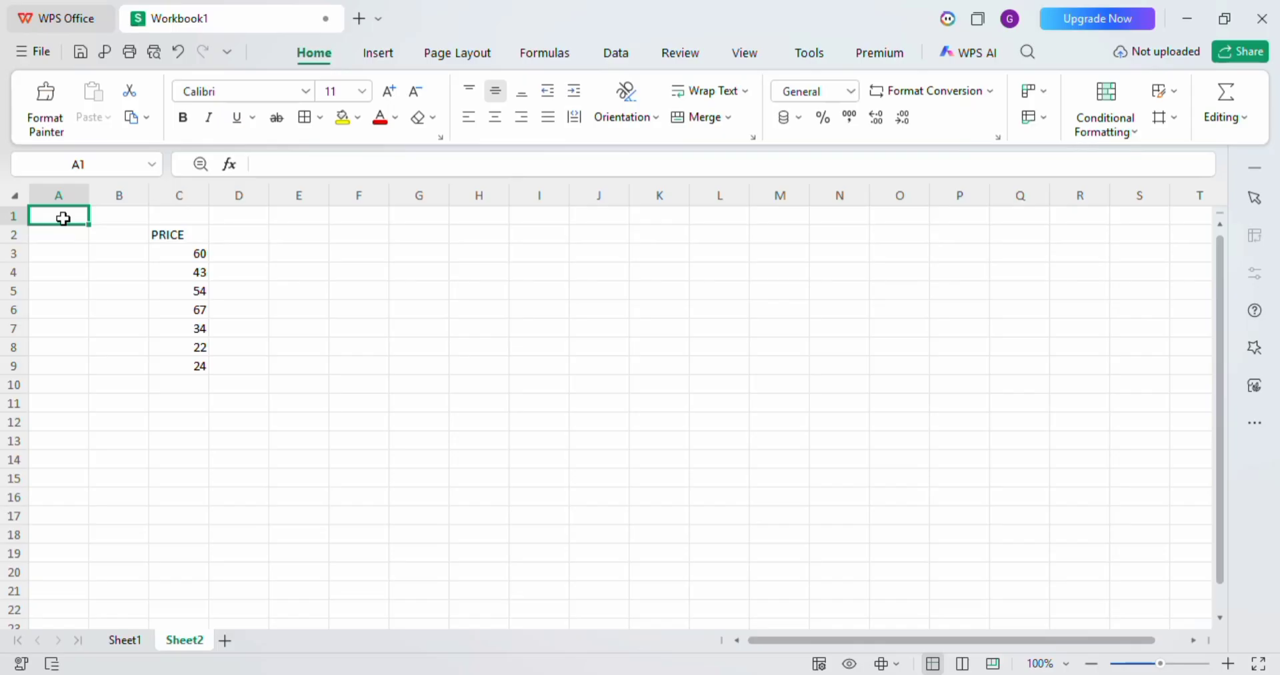
{"action": "type", "text": "DISCO"}
{"action": "type", "text": "T"}
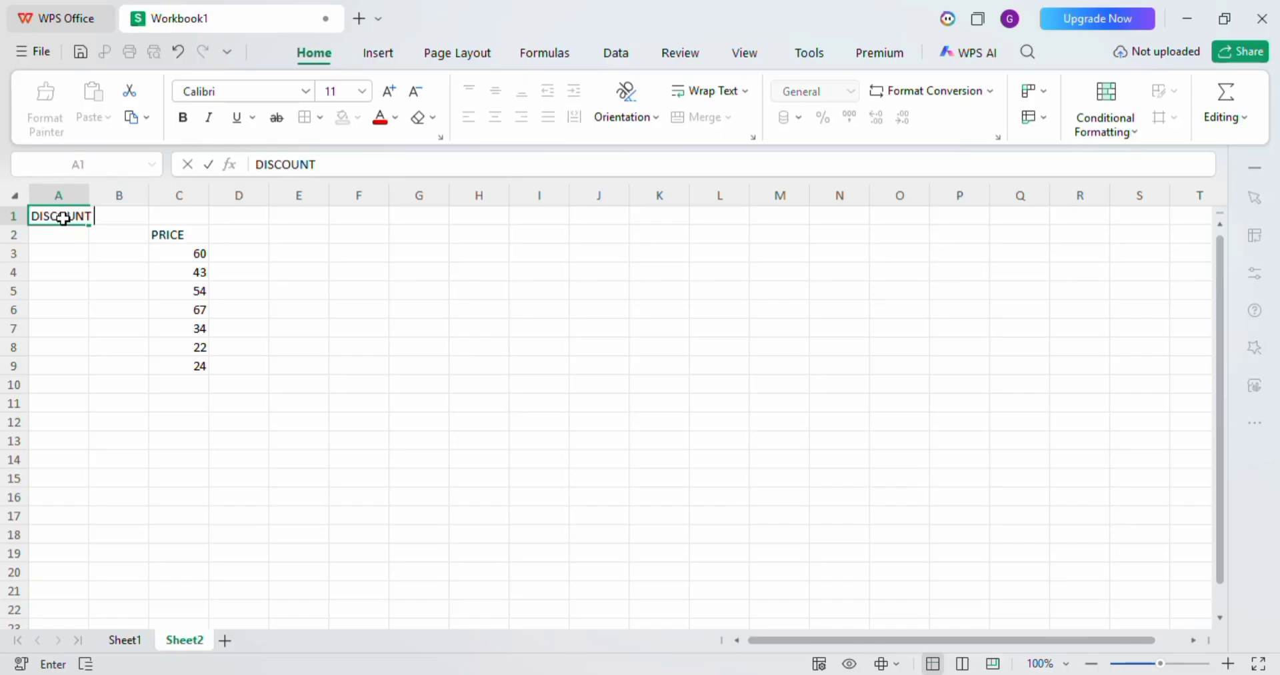
{"action": "left_click", "coordinate": [112, 218]}
{"action": "type", "text": "0.01"}
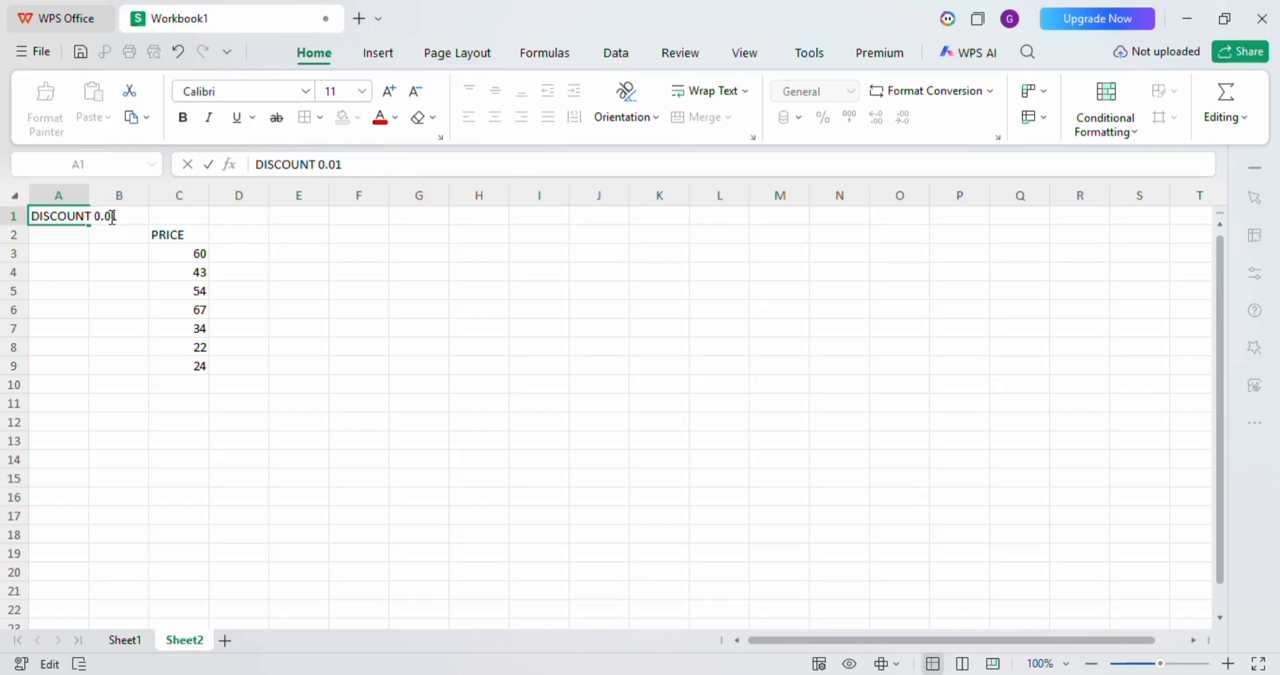
{"action": "key", "text": "Return"}
Remove 0.01 from the text in cell A1, keeping only DISCOUNT, and enter 0.1 in cell B1.
{"action": "left_click", "coordinate": [110, 218]}
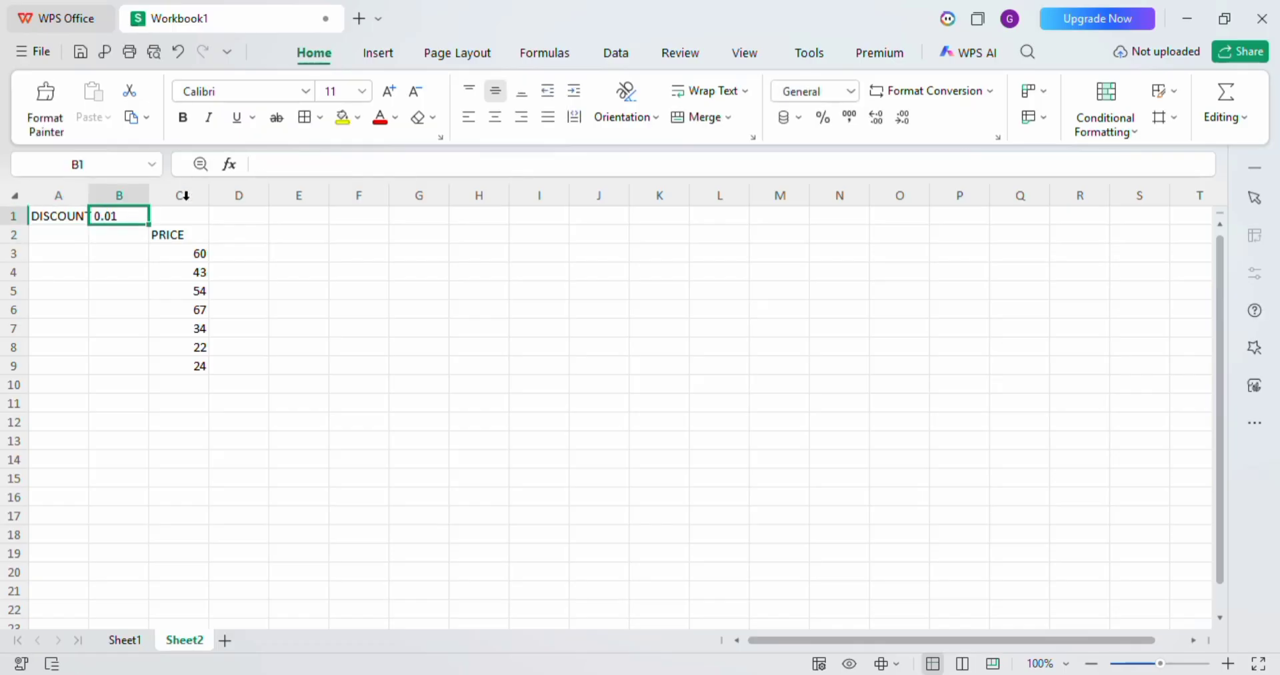
{"action": "left_click", "coordinate": [68, 216]}
{"action": "double_click", "coordinate": [323, 165]}
{"action": "key", "text": "BackSpace"}
{"action": "key", "text": "Return"}
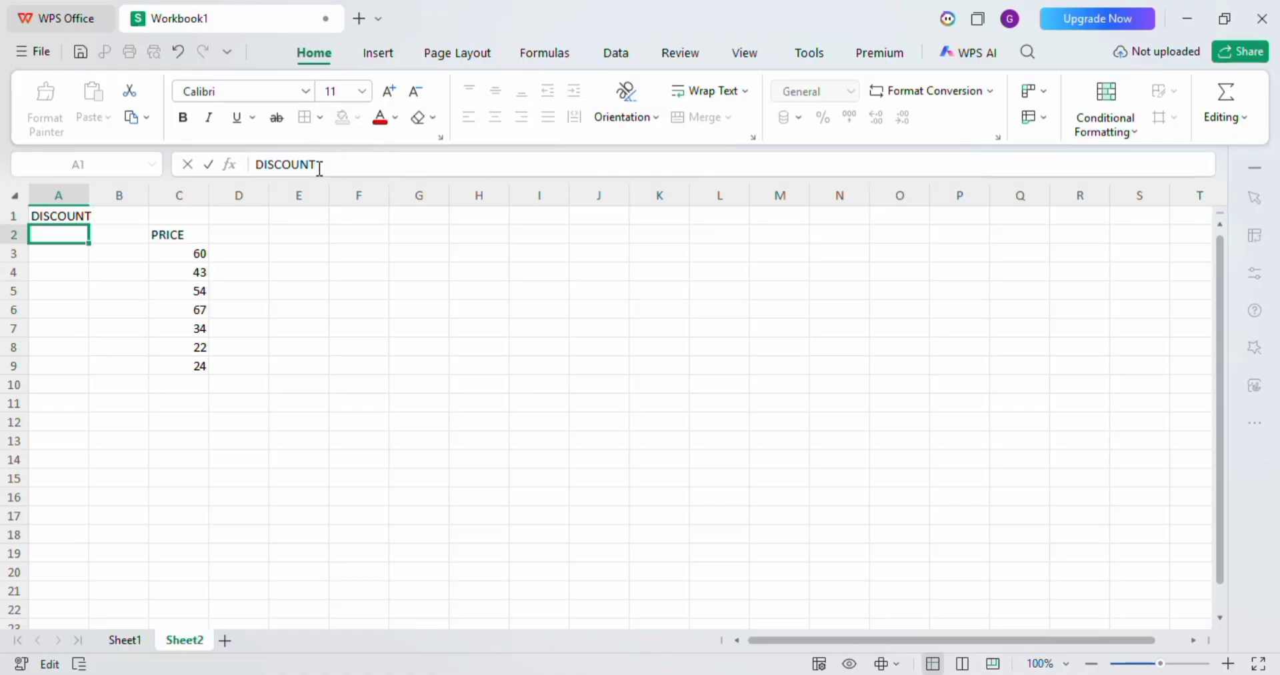
{"action": "left_click", "coordinate": [105, 218]}
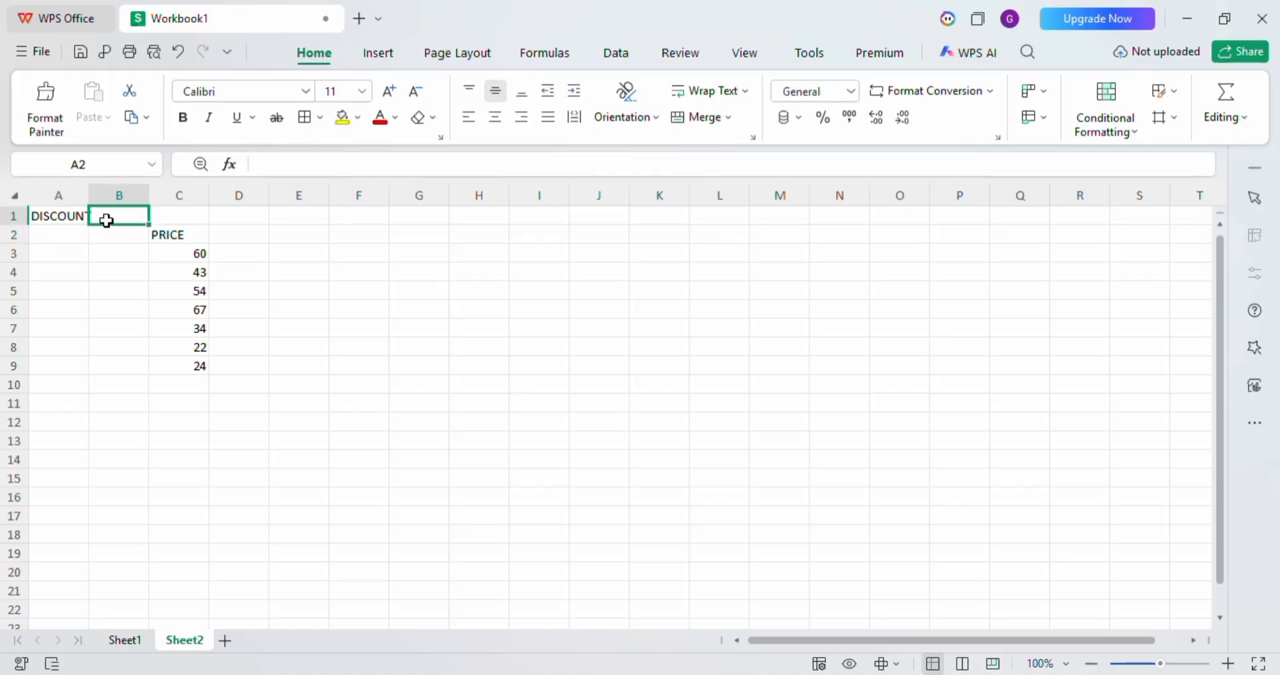
{"action": "type", "text": "0.1"}
{"action": "key", "text": "Return"}
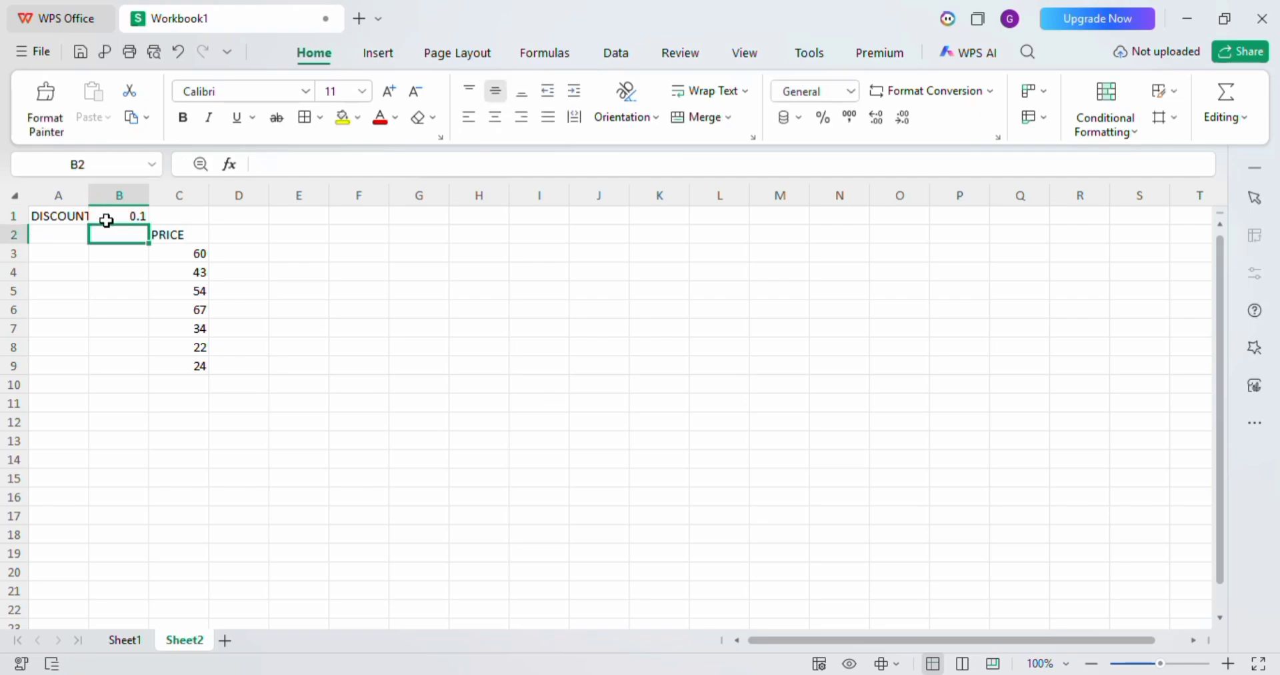
Enter the formula =C3*$B$1 in cell D3, multiplying the first price by an absolute reference to the discount rate.
{"action": "left_click", "coordinate": [252, 260]}
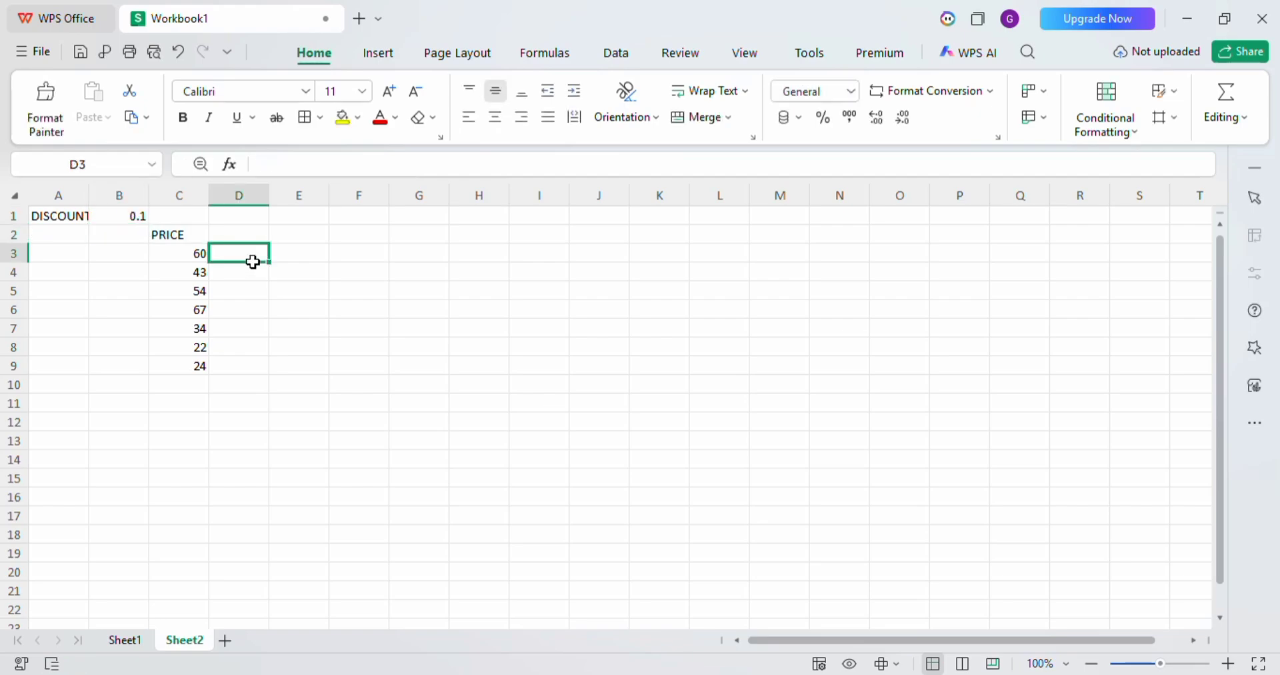
{"action": "type", "text": "="}
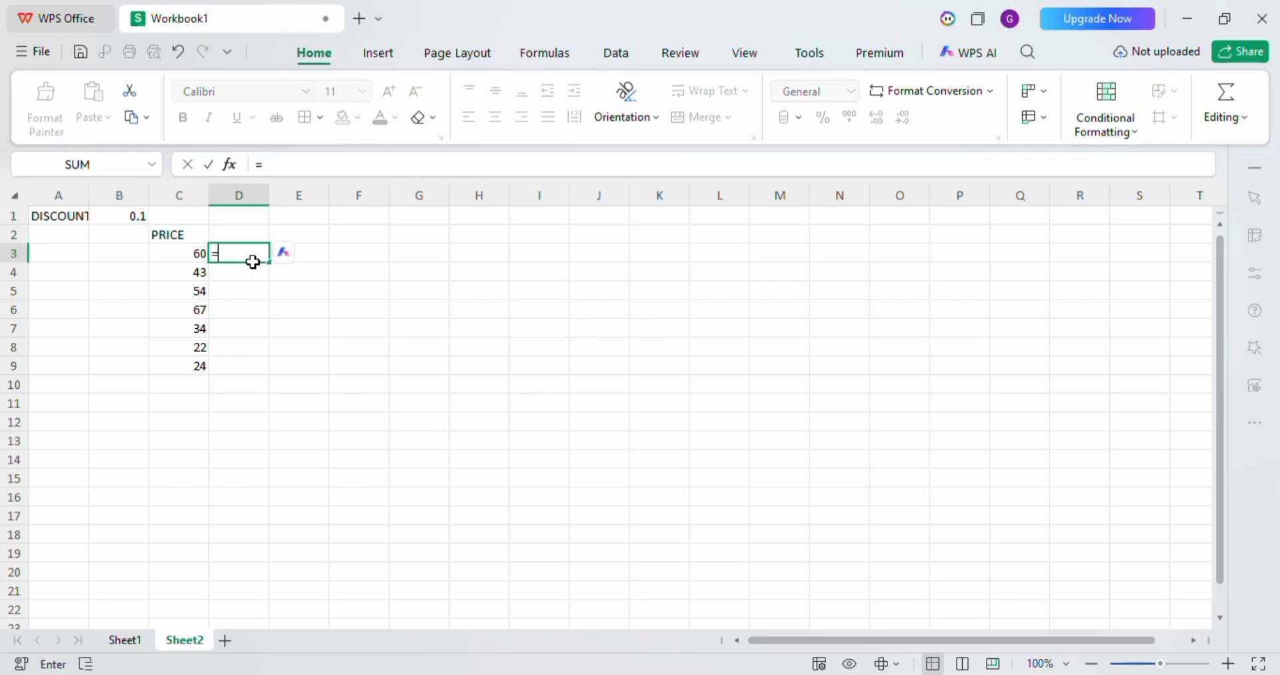
{"action": "left_click", "coordinate": [179, 261]}
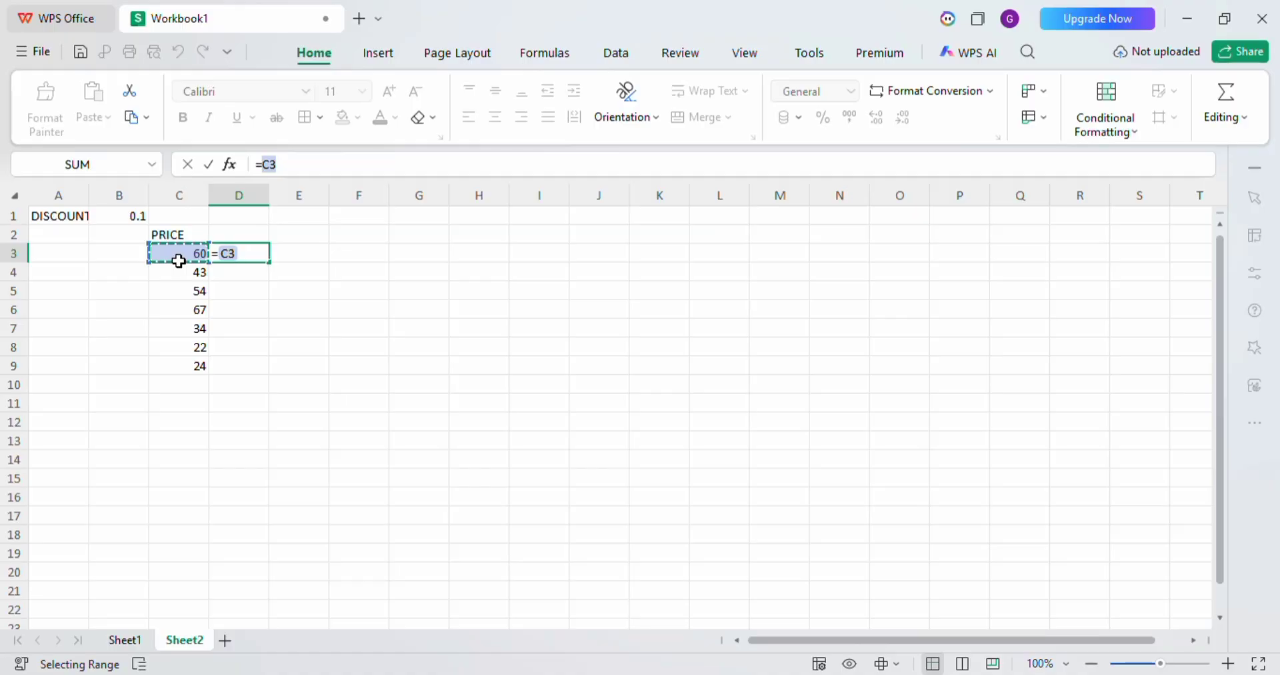
{"action": "type", "text": "*"}
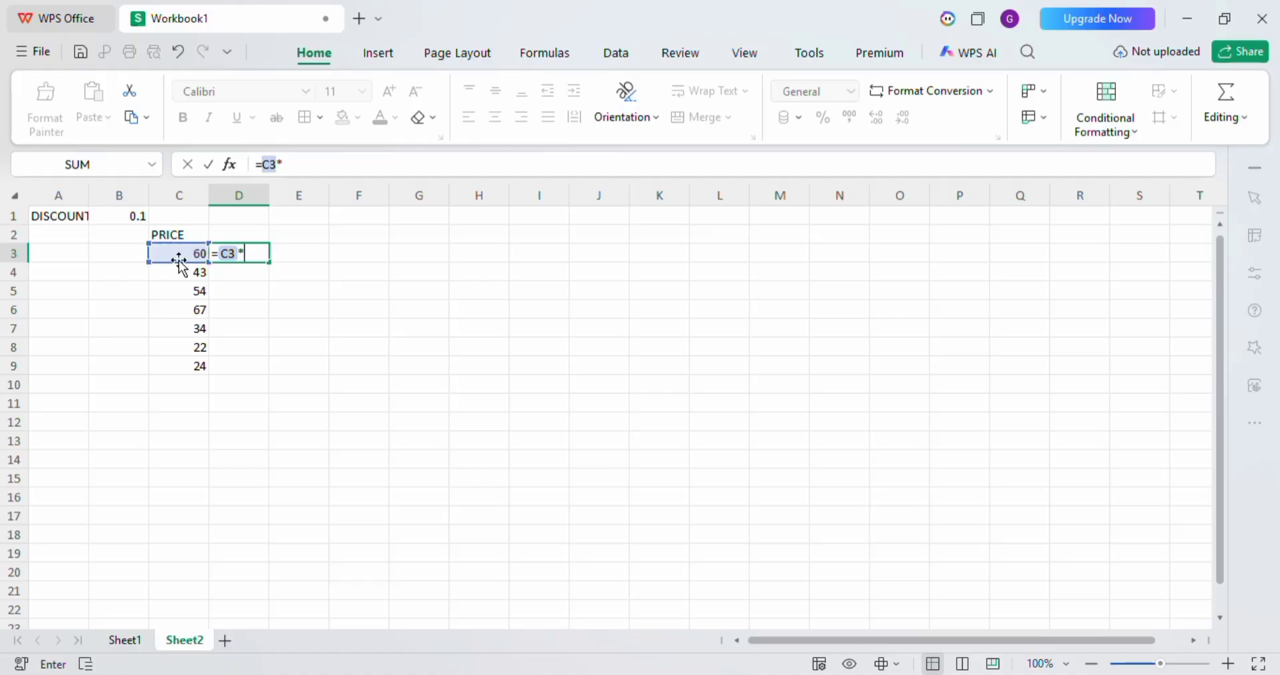
{"action": "left_click", "coordinate": [133, 216]}
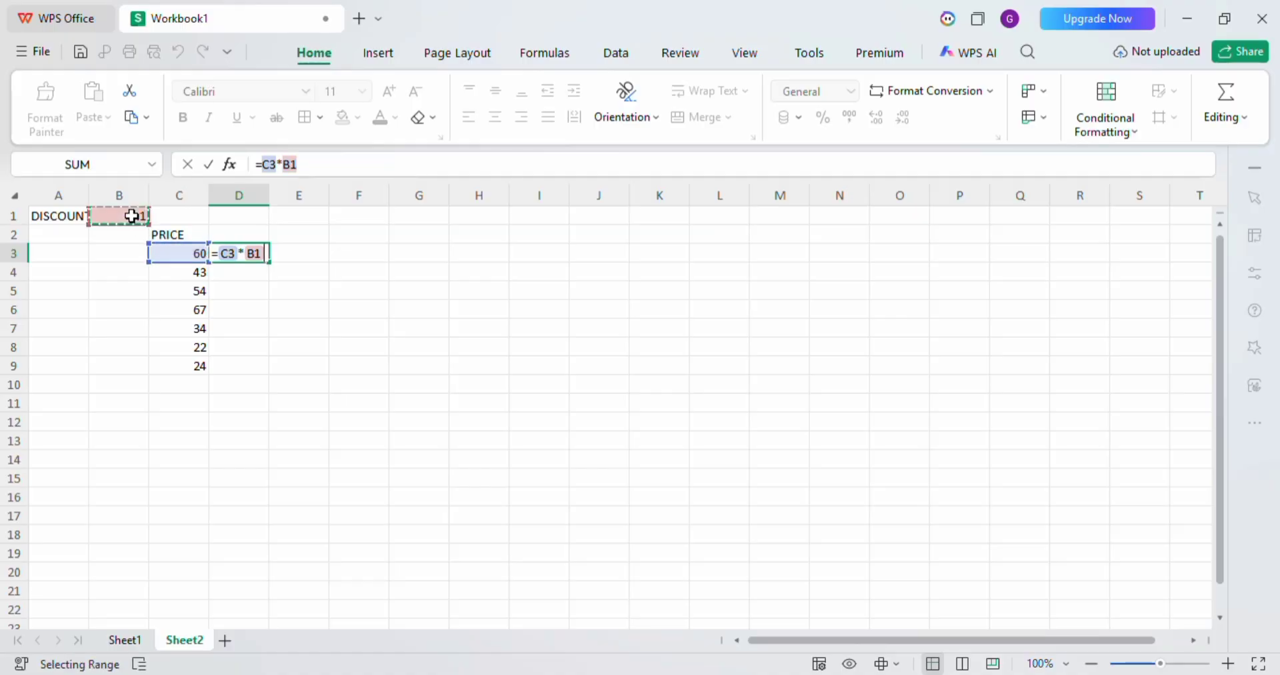
{"action": "left_click", "coordinate": [256, 255]}
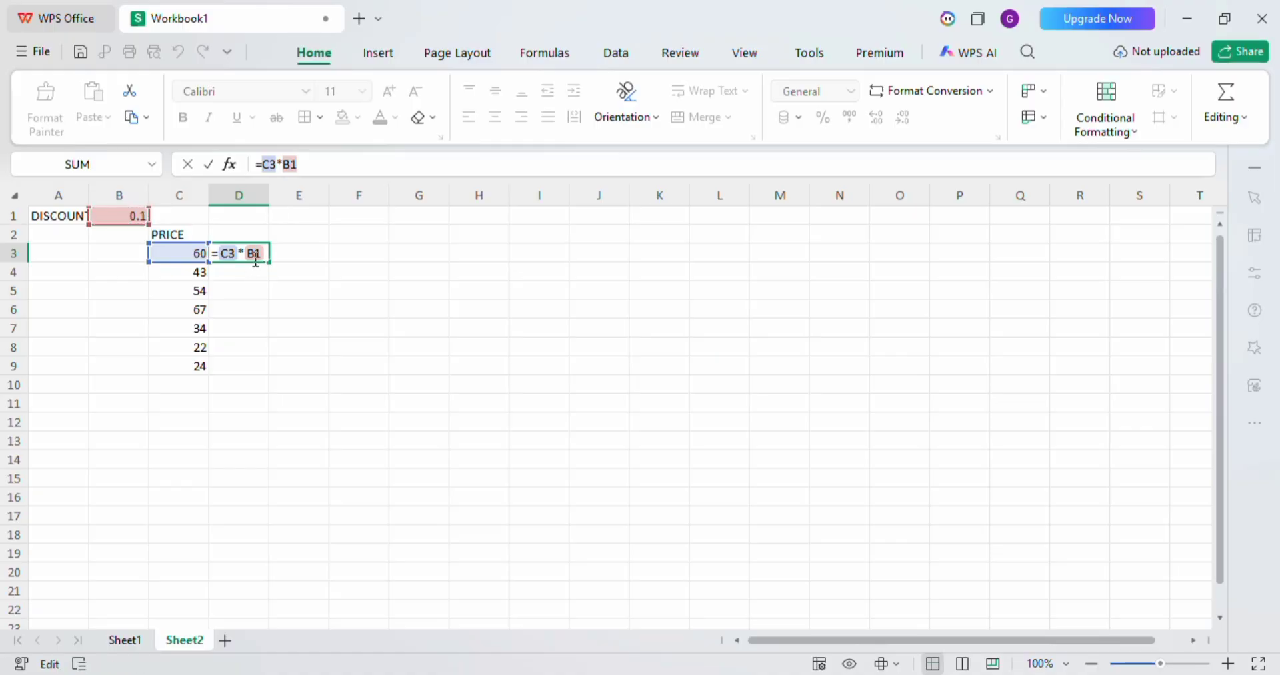
{"action": "type", "text": "$"}
{"action": "left_click", "coordinate": [251, 254]}
{"action": "type", "text": "%"}
{"action": "key", "text": "BackSpace"}
{"action": "type", "text": "$"}
{"action": "key", "text": "Return"}
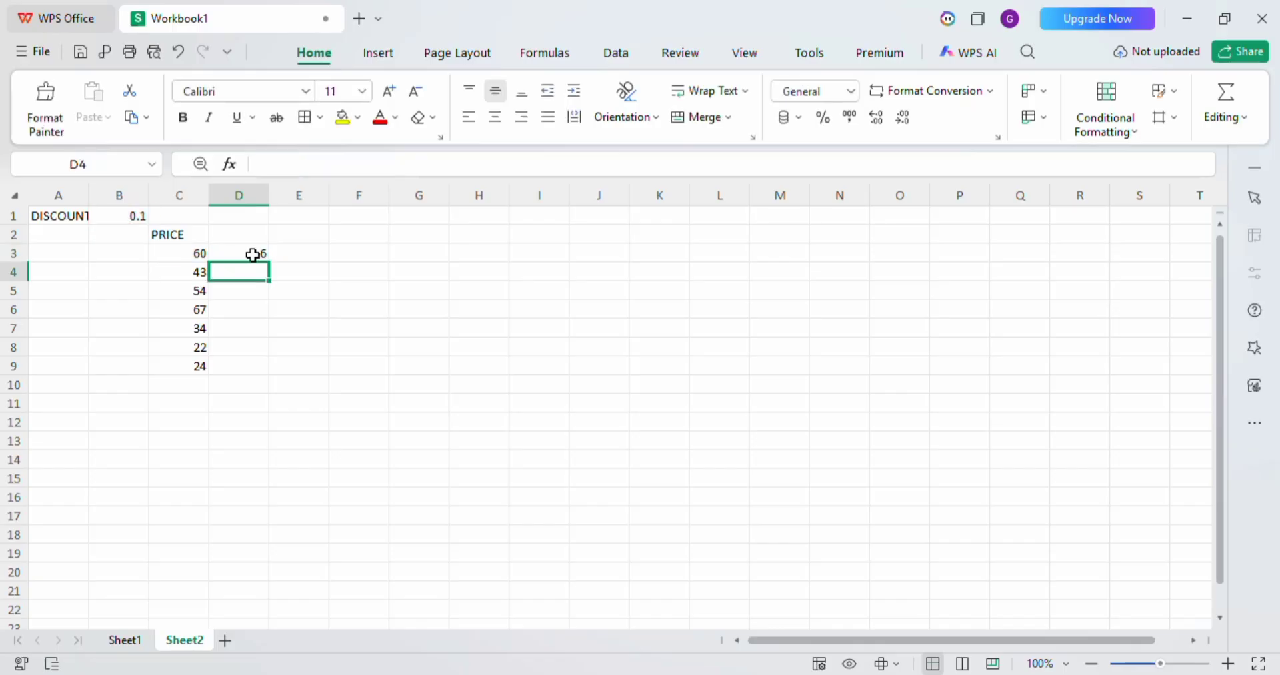
Fill the discount formula from cell D3 down through D9 and check the copied formula in D4.
{"action": "left_click", "coordinate": [253, 253]}
{"action": "left_click_drag", "start_coordinate": [267, 260], "coordinate": [271, 367]}
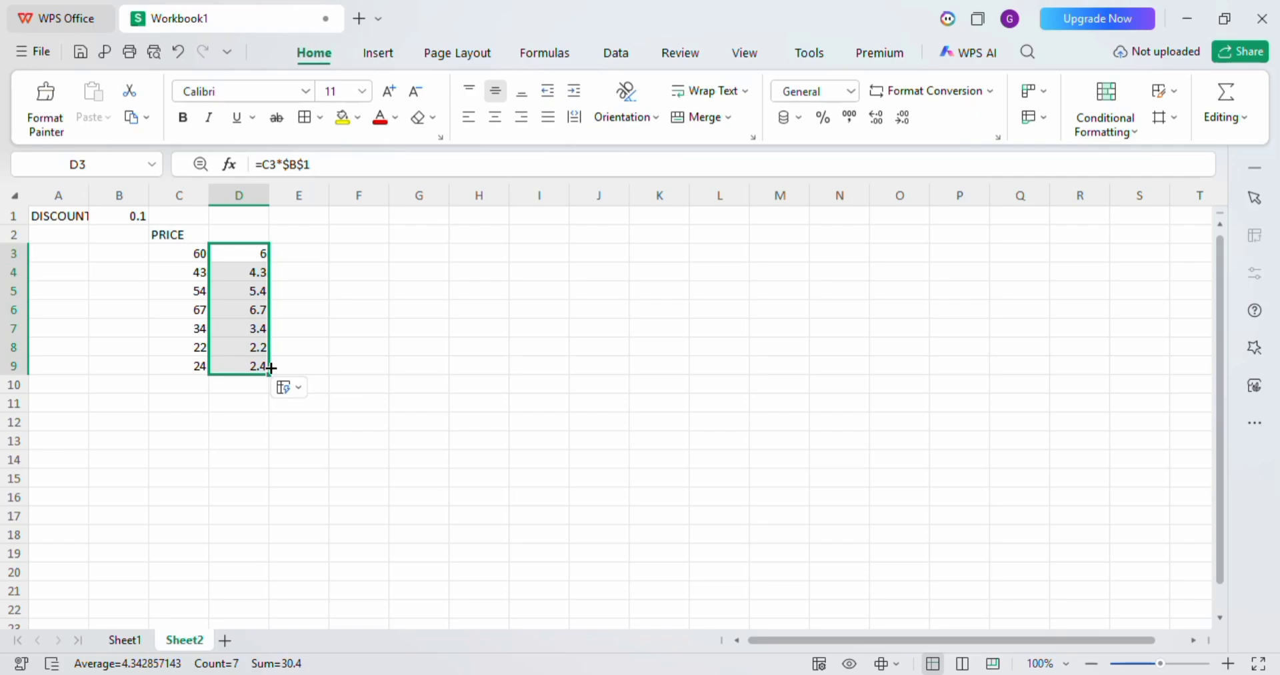
{"action": "left_click", "coordinate": [193, 268]}
{"action": "left_click", "coordinate": [257, 273]}
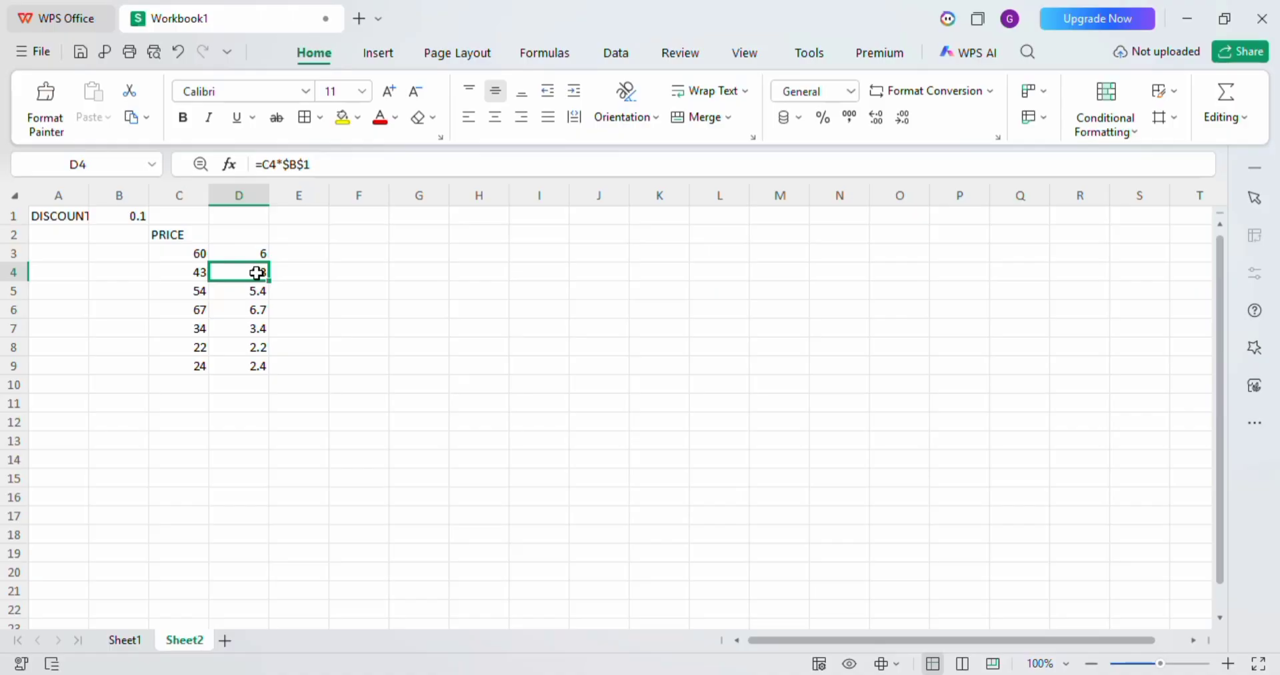
Enter the headings DISCOUNT in cell D2 and PAYABLE PRICE in cell E2.
{"action": "left_click", "coordinate": [254, 234]}
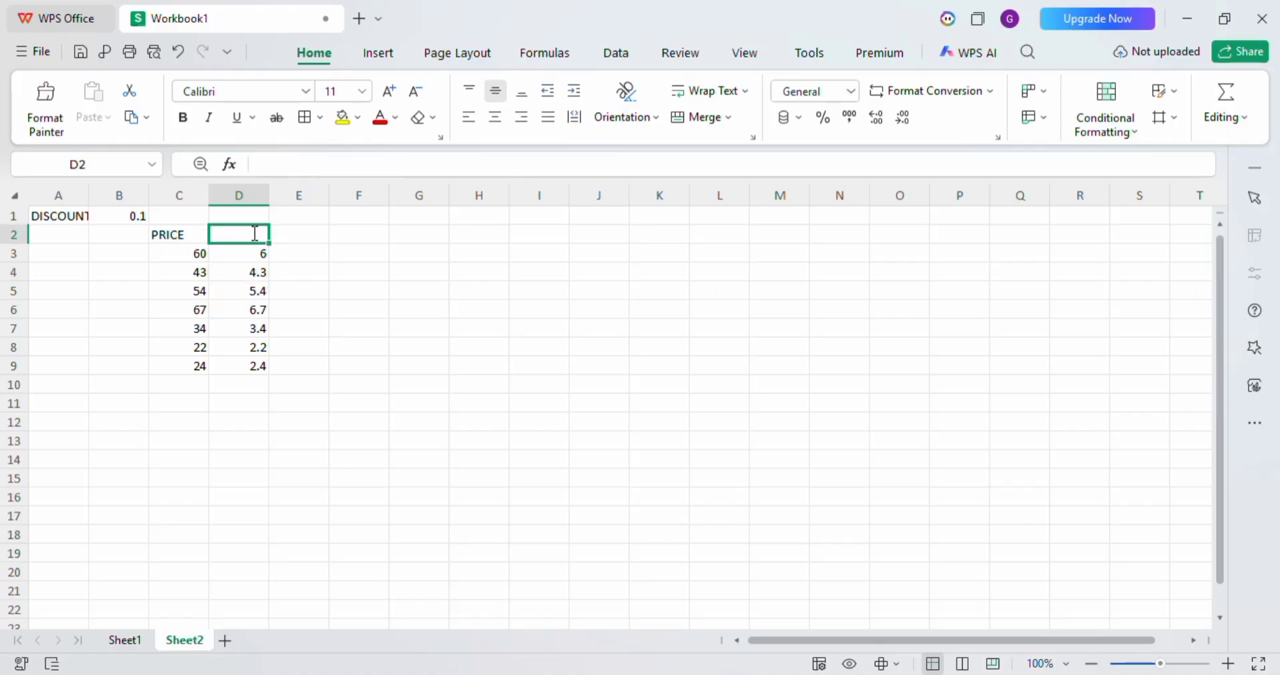
{"action": "type", "text": "DISCOUNT"}
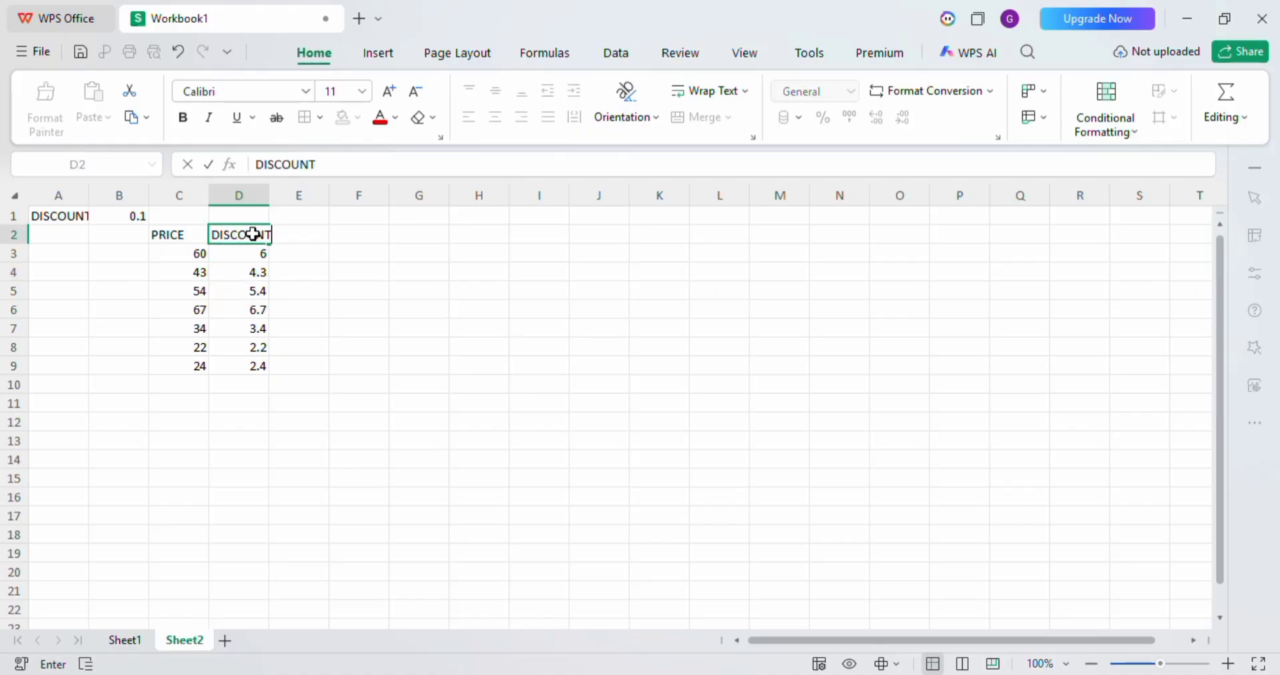
{"action": "key", "text": "Return"}
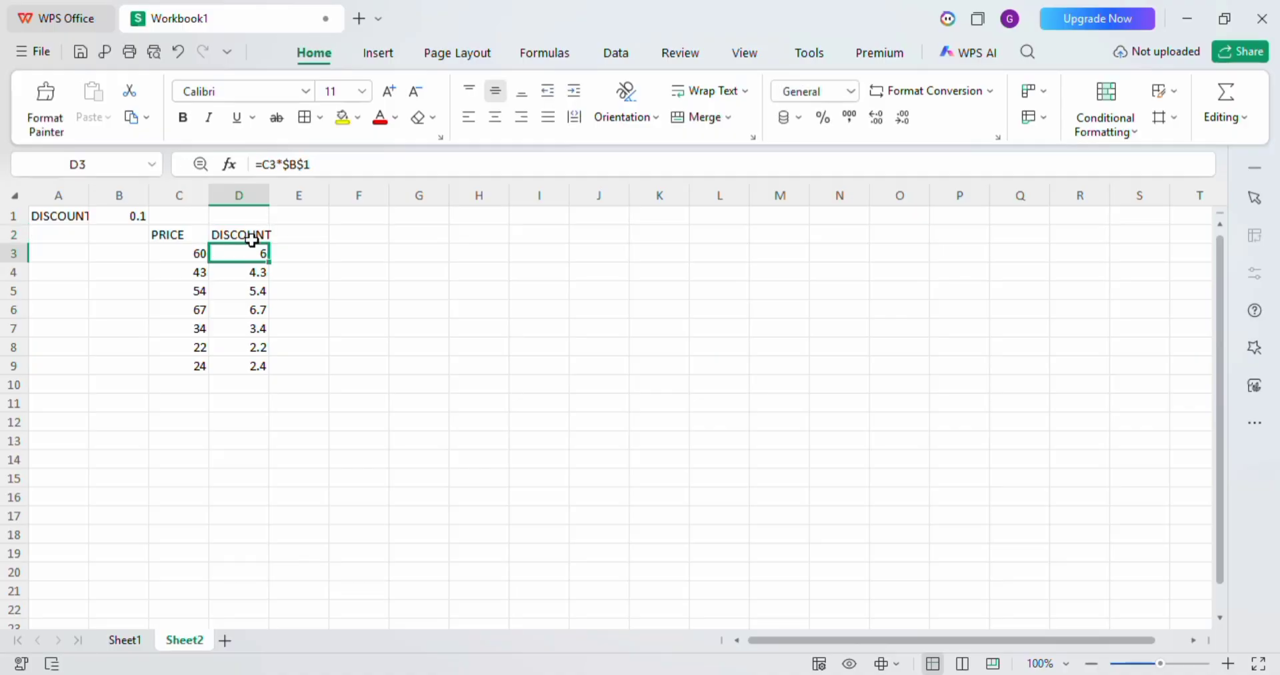
{"action": "left_click", "coordinate": [303, 234]}
{"action": "type", "text": "PAY"}
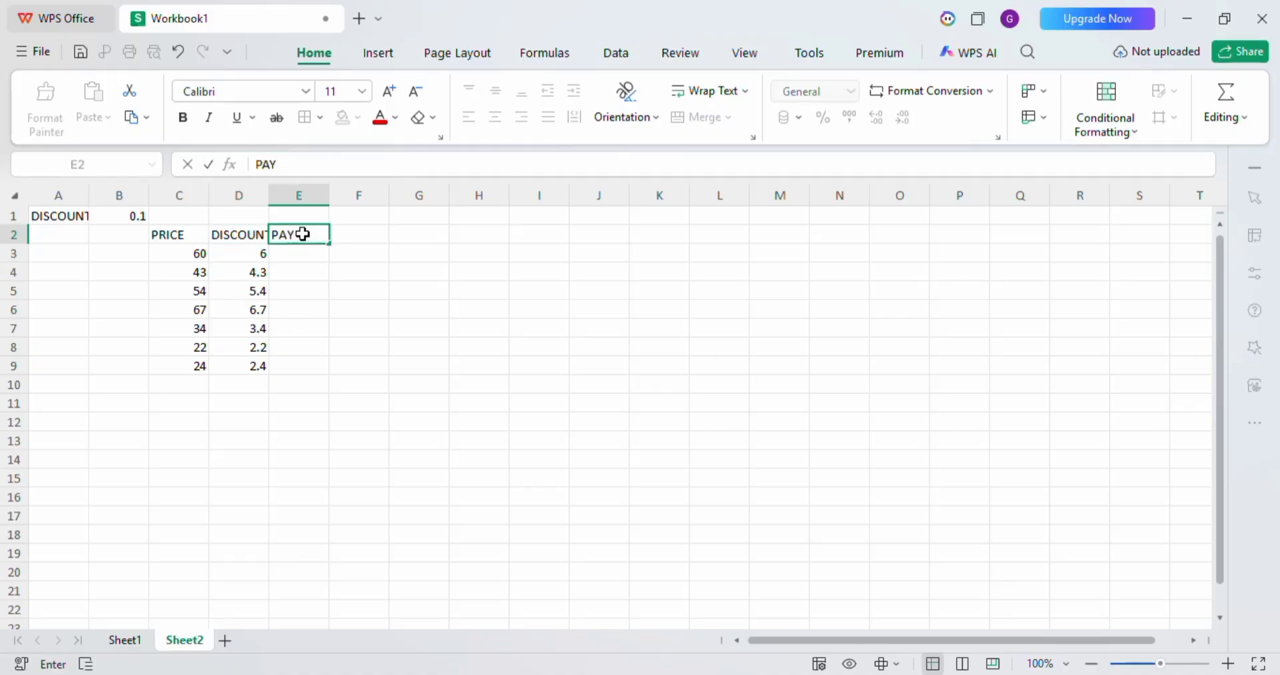
{"action": "type", "text": "ABLE PRICE"}
{"action": "key", "text": "Return"}
Enter the formula =C3-D3 in cell E3 to subtract the discount from the price.
{"action": "type", "text": "="}
{"action": "left_click", "coordinate": [199, 260]}
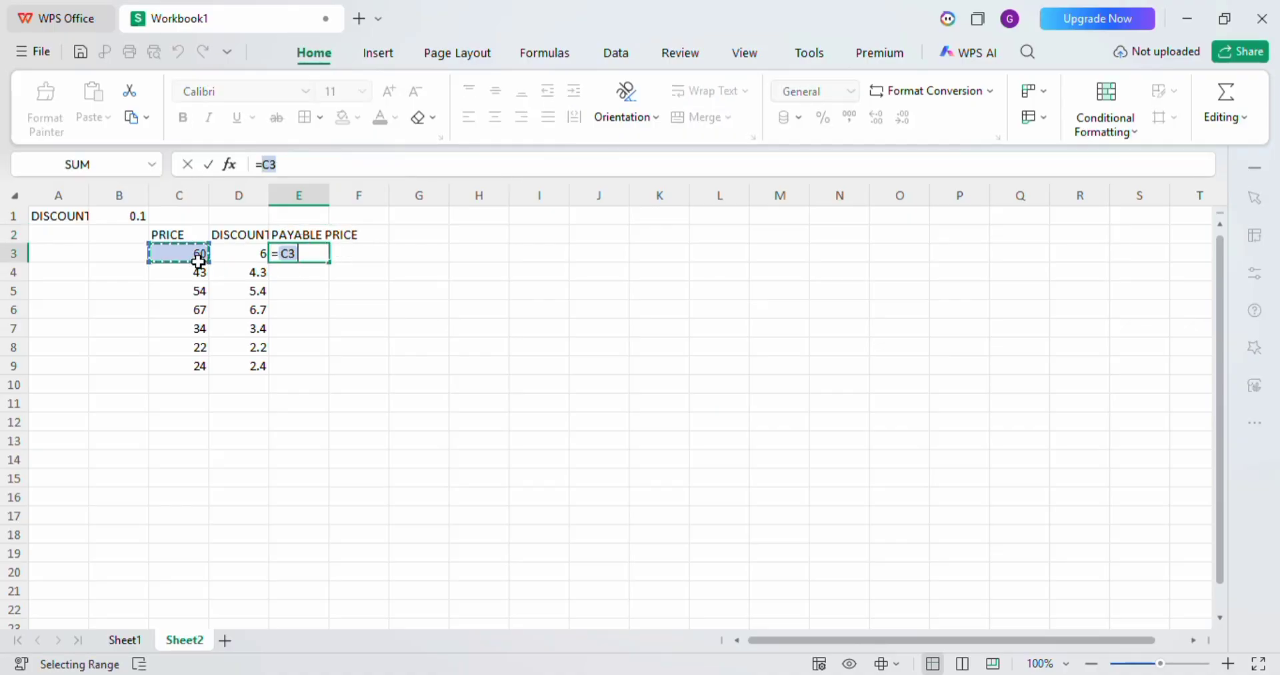
{"action": "type", "text": "-"}
{"action": "left_click", "coordinate": [244, 255]}
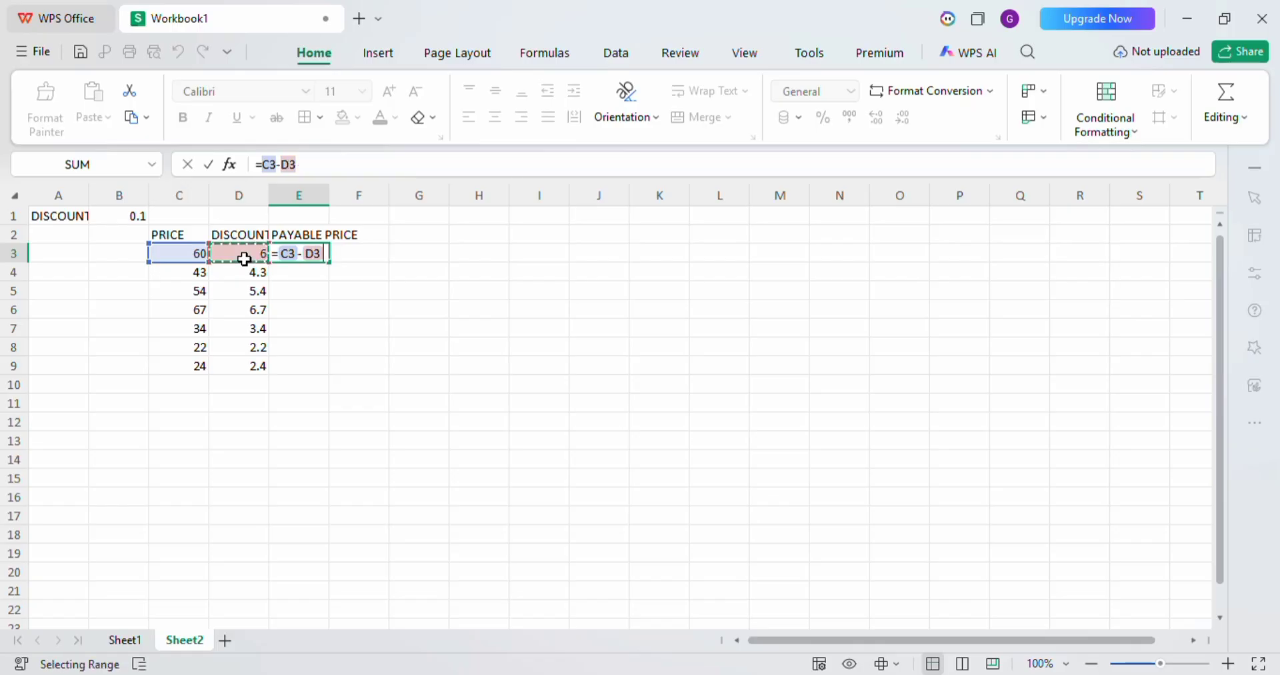
{"action": "key", "text": "Return"}
Fill the payable price formula from cell E3 down through E9.
{"action": "left_click", "coordinate": [317, 260]}
{"action": "left_click_drag", "start_coordinate": [320, 260], "coordinate": [323, 368]}
{"action": "left_click", "coordinate": [494, 368]}
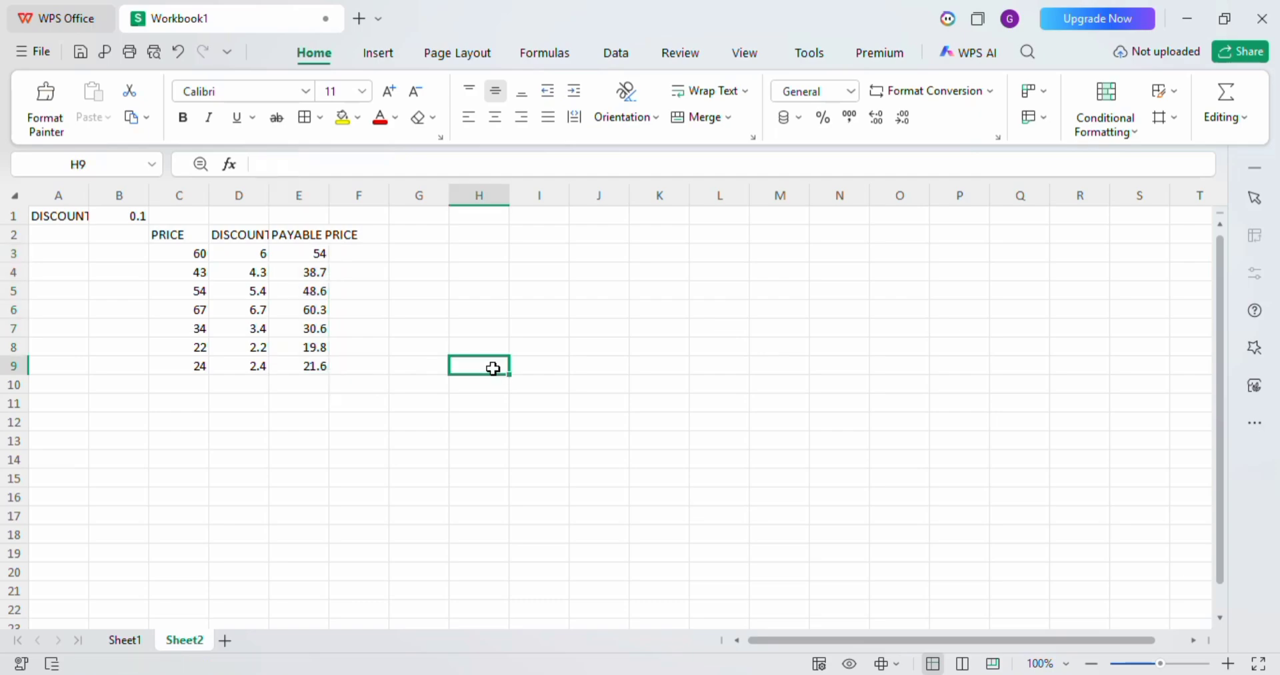